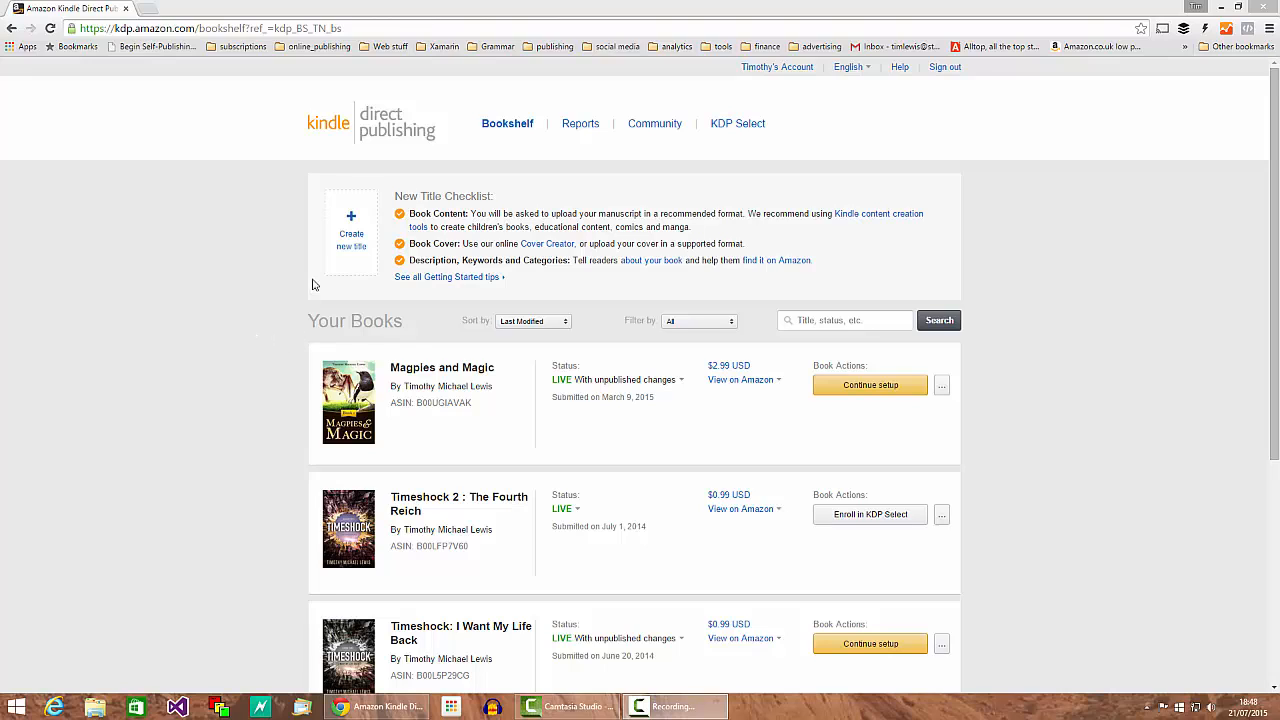
# Step: Start a new ebook title, New Title 1, and scroll past the KDP Select introduction
pyautogui.click(350, 240)
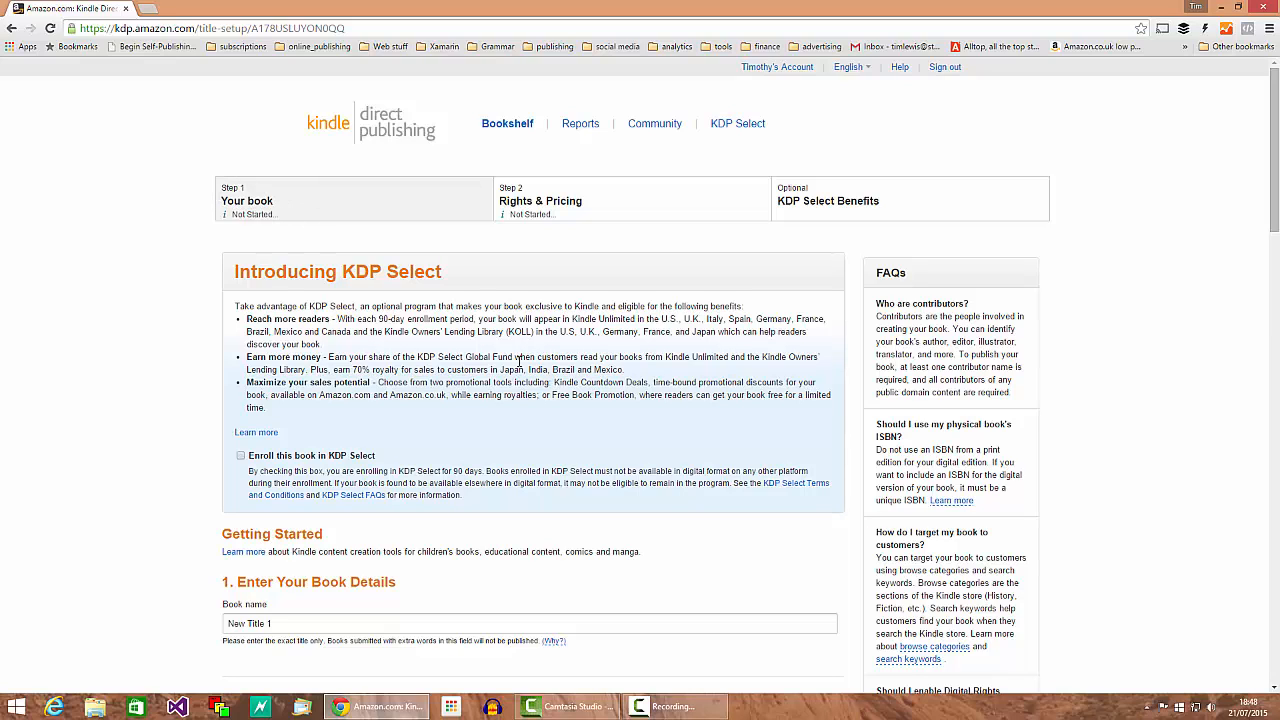
pyautogui.moveTo(238, 271); pyautogui.dragTo(447, 278)
pyautogui.click(447, 278)
pyautogui.scroll(-2, 400, 392)
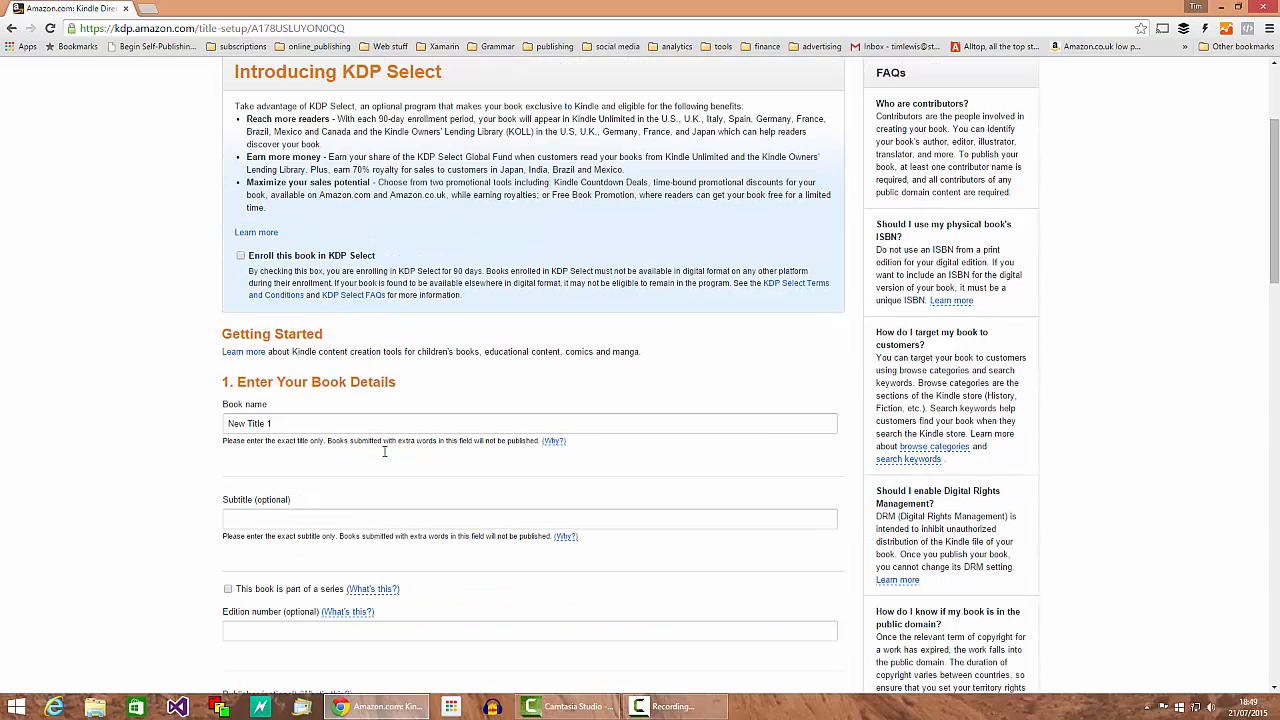
# Step: Enter book name 'Begin Self-Publishing Podcast Work Book' and subtitle 'Learn how to self-publish an ebook'
pyautogui.click(300, 425)
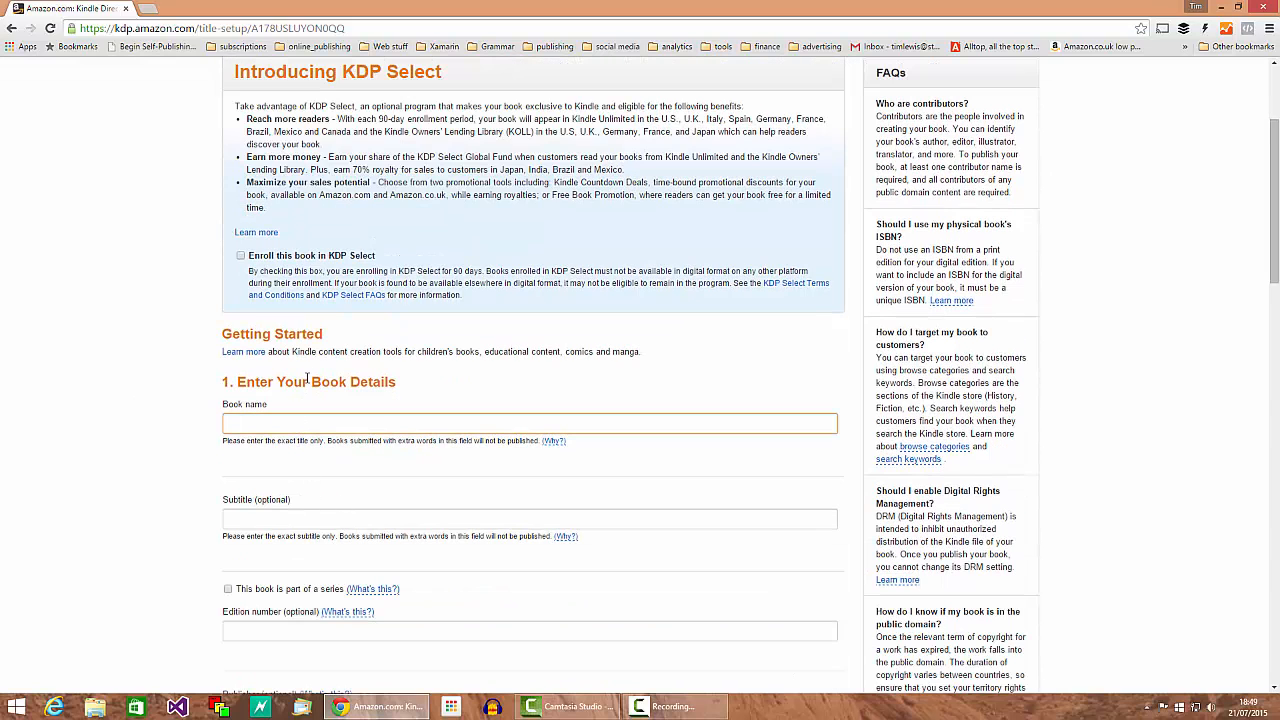
pyautogui.write('Begin Self-Publishing Podcast Work B')
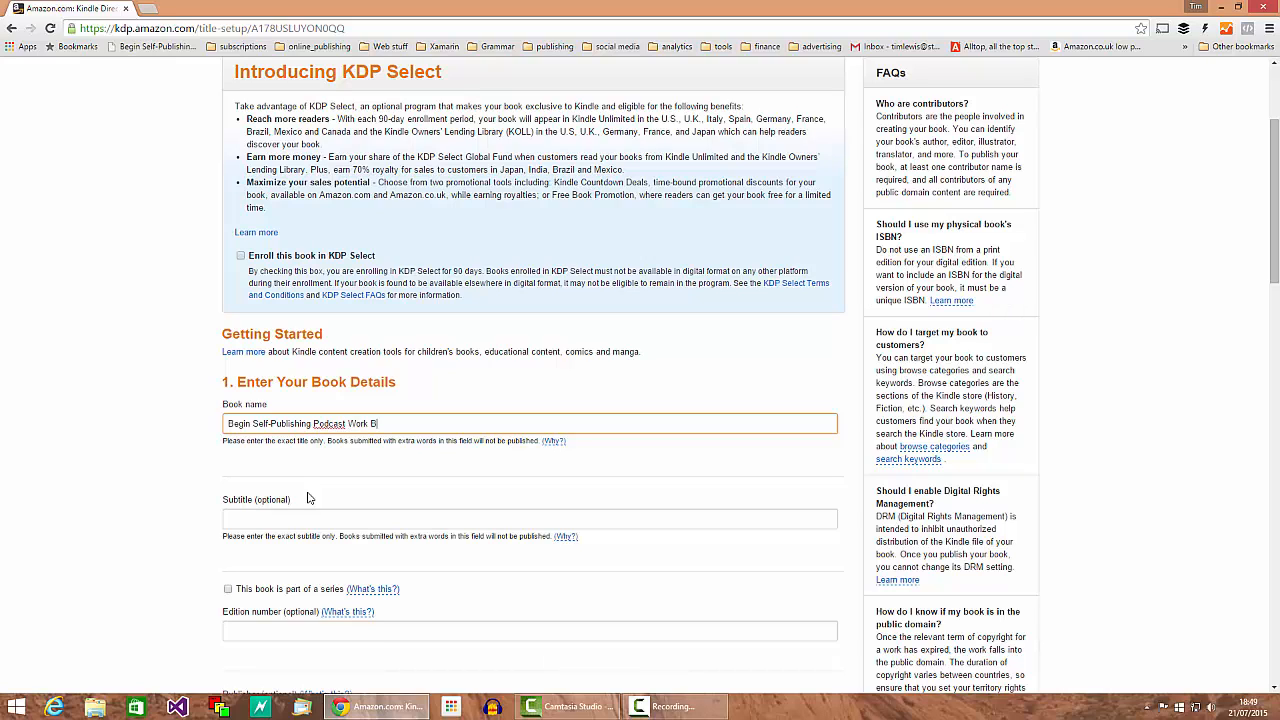
pyautogui.write('ook')
pyautogui.click(226, 516)
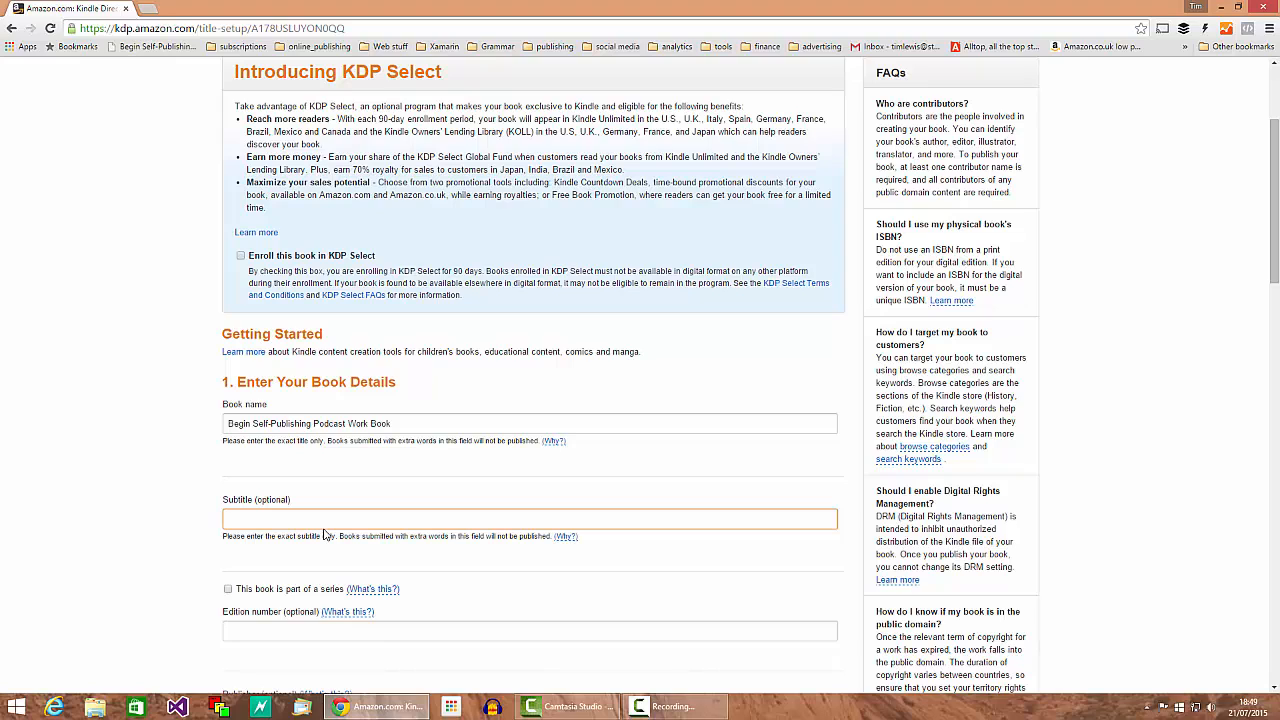
pyautogui.write('Learn how to self-publish an ebook')
pyautogui.scroll(-2, 325, 540)
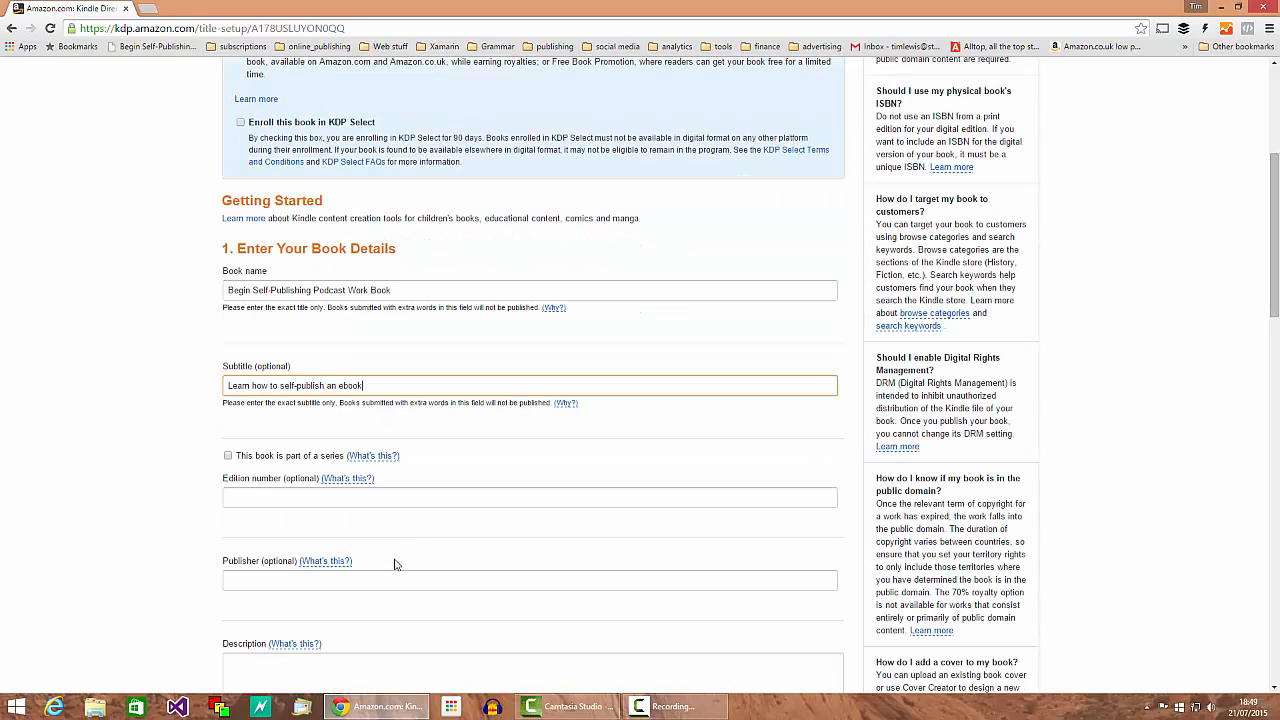
# Step: Mark the book as volume 1 of the series 'Great Books about Self-Publishing'
pyautogui.click(228, 456)
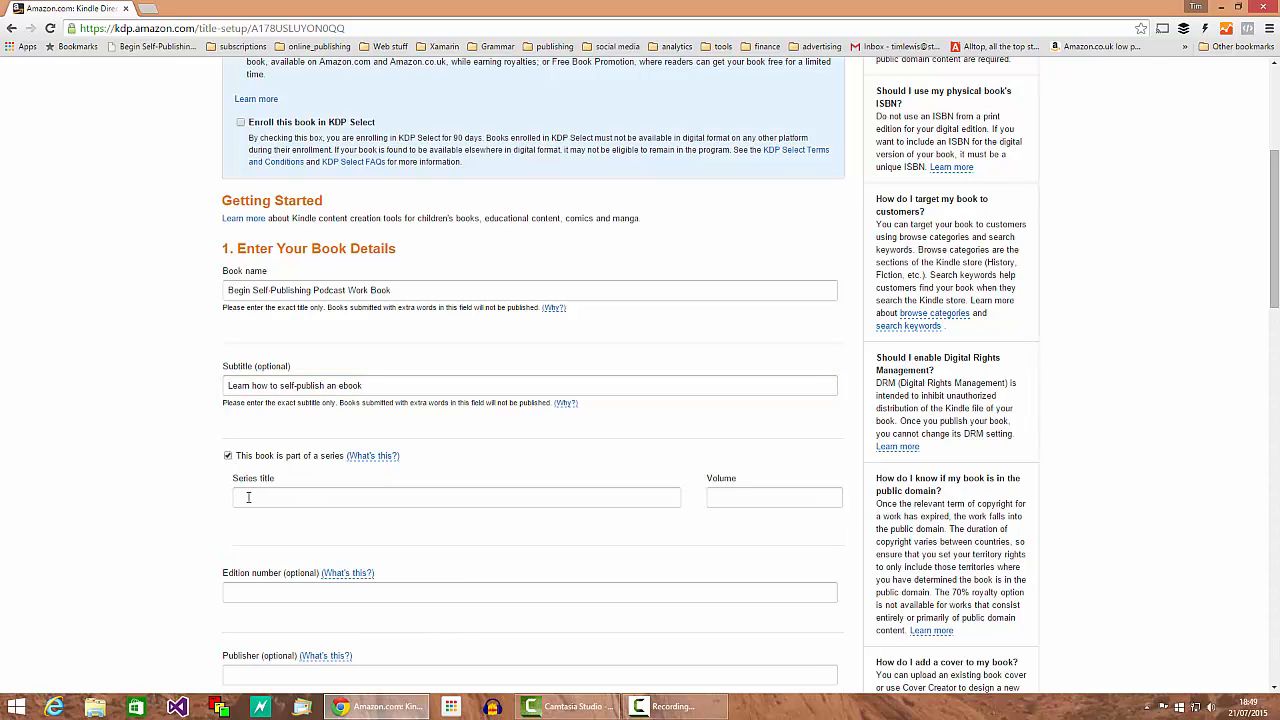
pyautogui.click(294, 497)
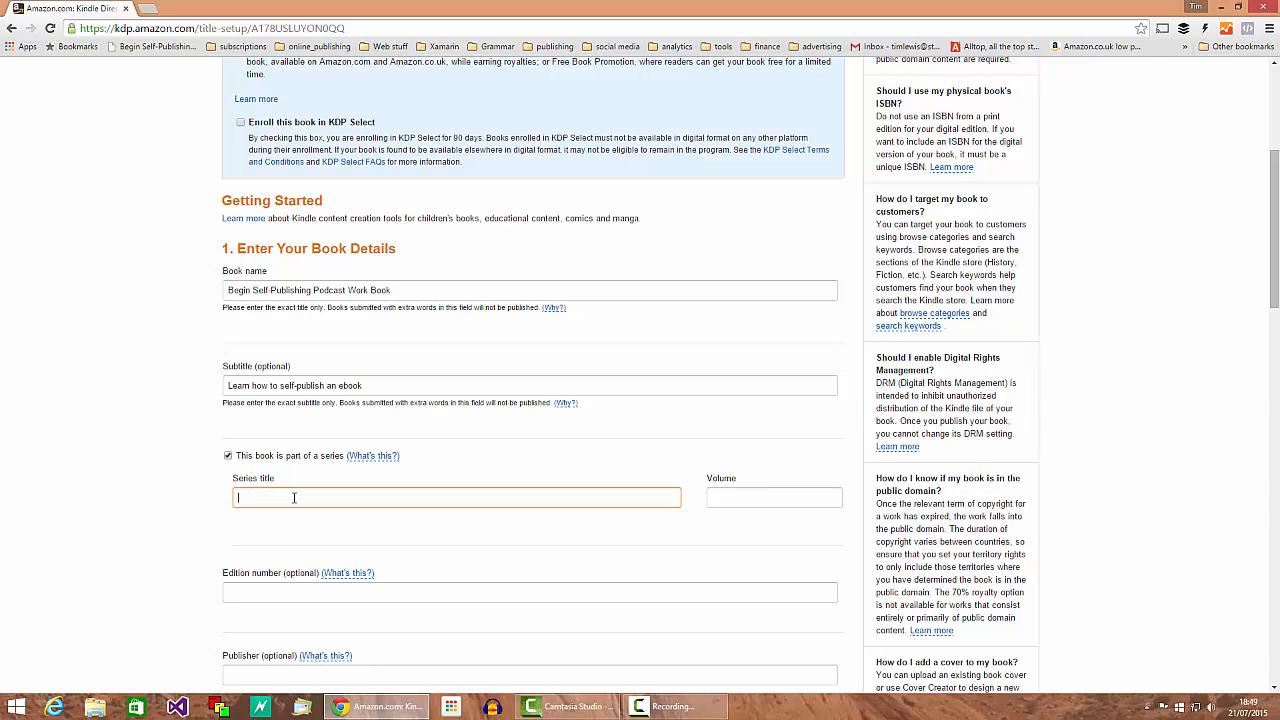
pyautogui.write('Great Books about Self-Publishing')
pyautogui.click(759, 497)
pyautogui.write('1')
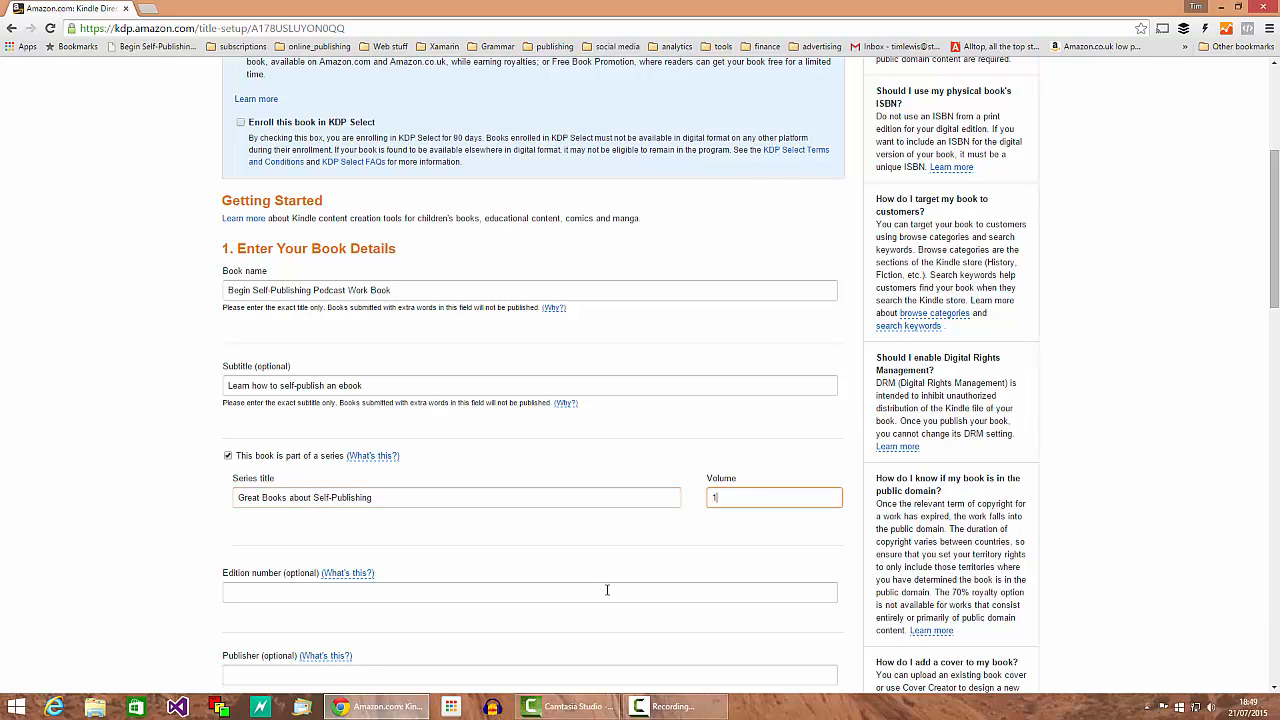
pyautogui.click(295, 594)
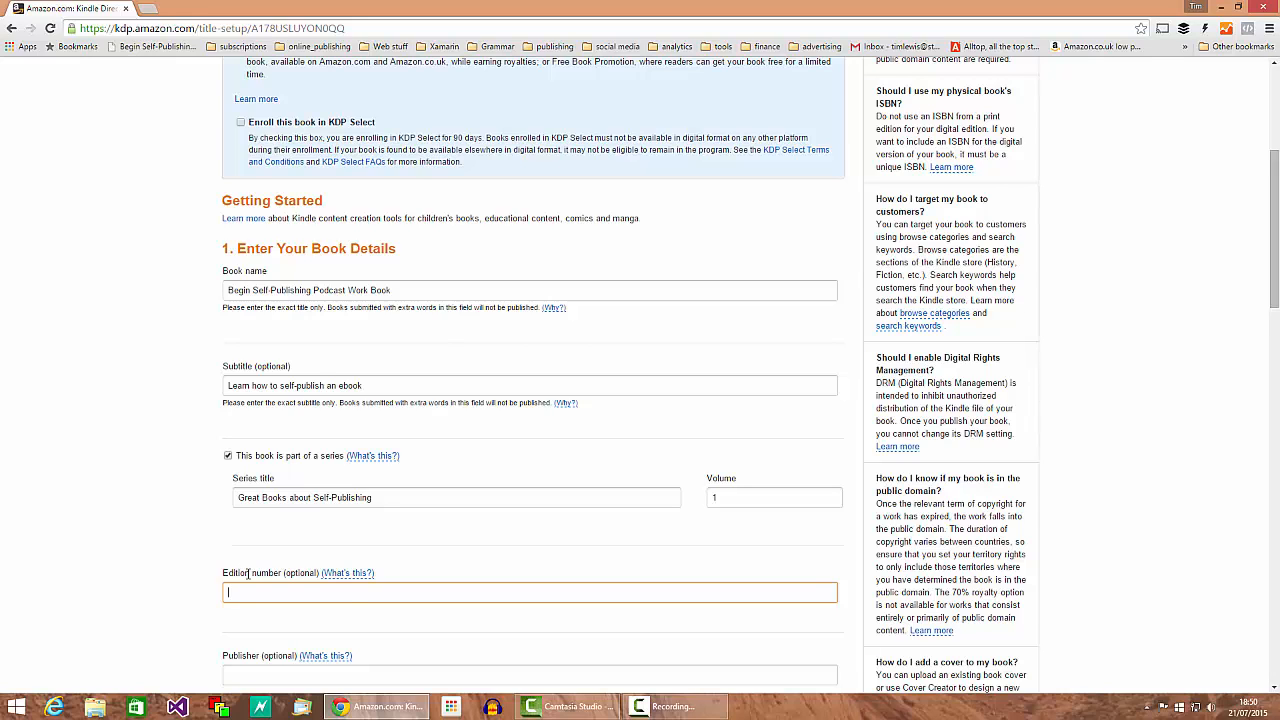
# Step: Enter Stoneham Press Ltd as the book's publisher
pyautogui.scroll(-1, 248, 575)
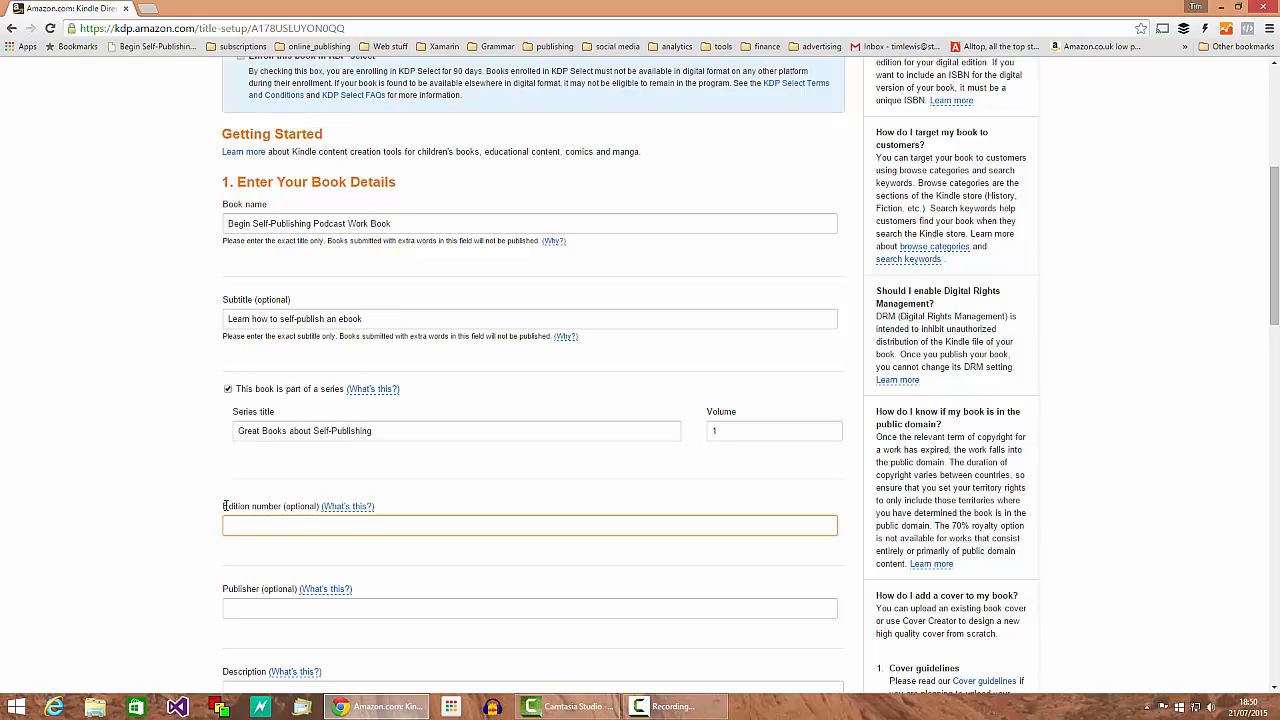
pyautogui.moveTo(224, 506); pyautogui.dragTo(283, 507)
pyautogui.click(260, 508)
pyautogui.scroll(-1, 266, 584)
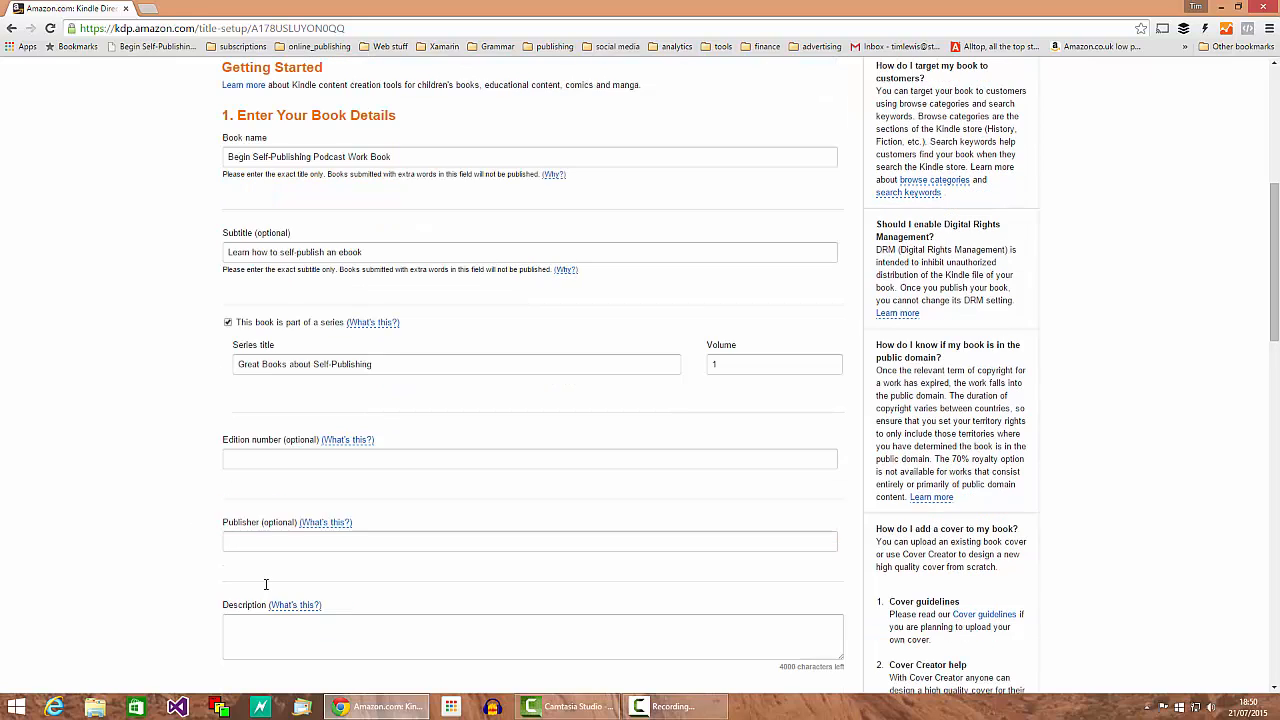
pyautogui.scroll(-1, 266, 584)
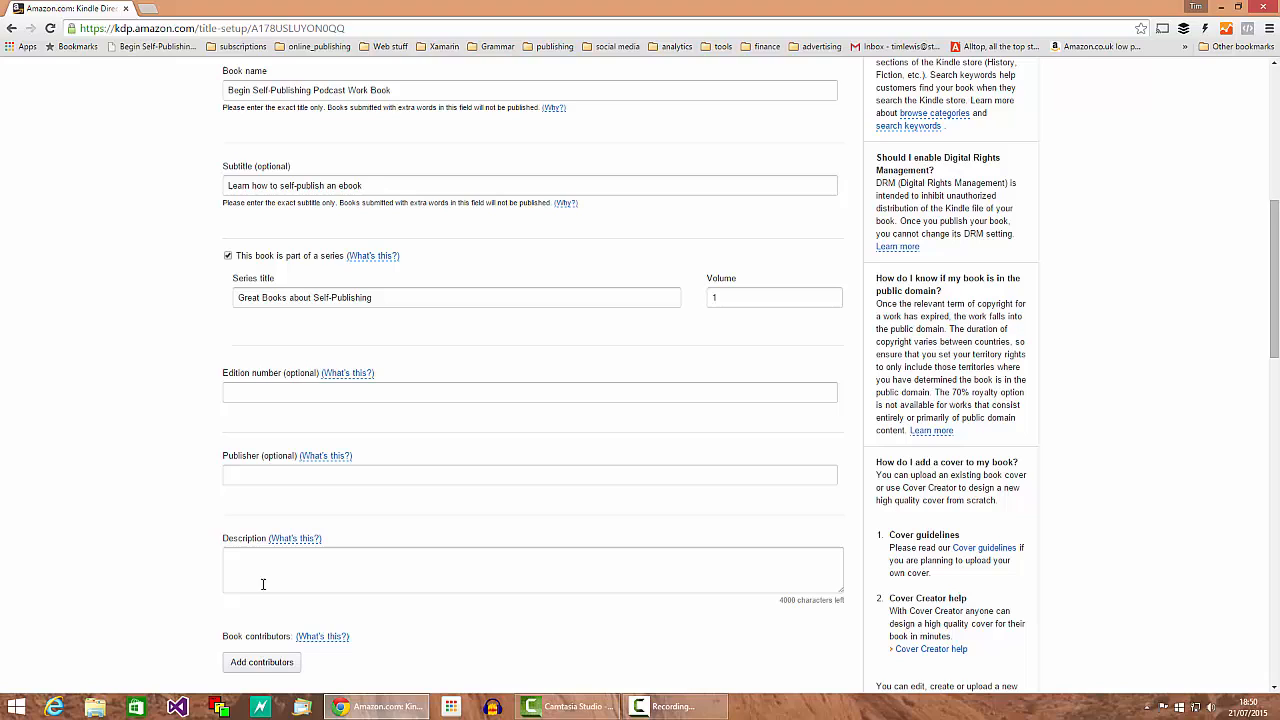
pyautogui.click(243, 475)
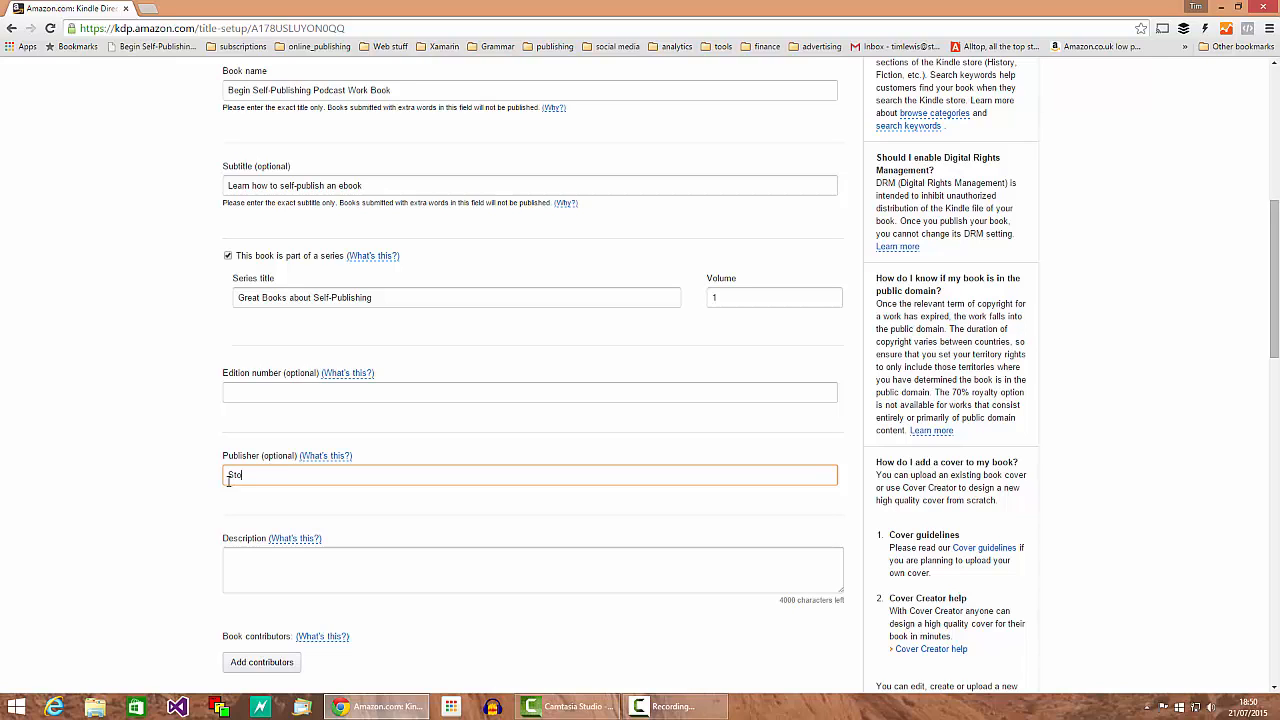
pyautogui.write('ham Press Ltd')
pyautogui.click(270, 555)
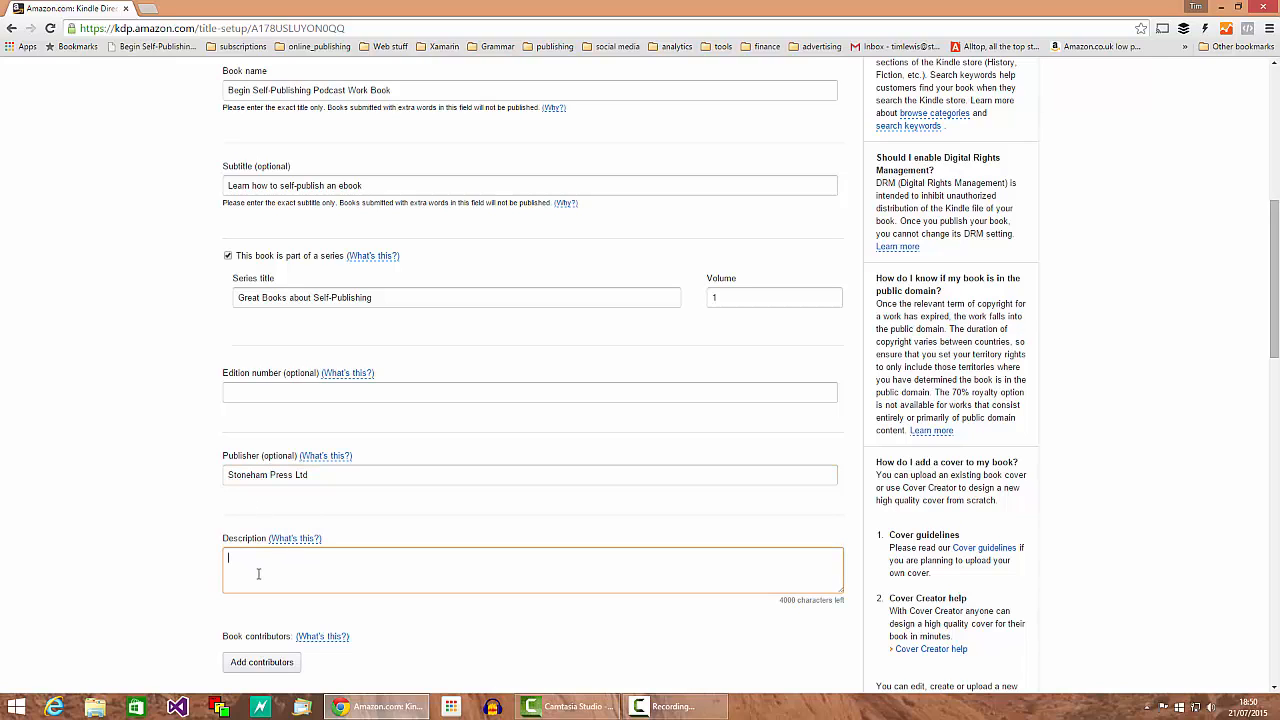
# Step: In a new tab, search Amazon.co.uk's Kindle Store for 'to kill a mockingbird'
pyautogui.click(148, 9)
pyautogui.write('amazon.co.uk')
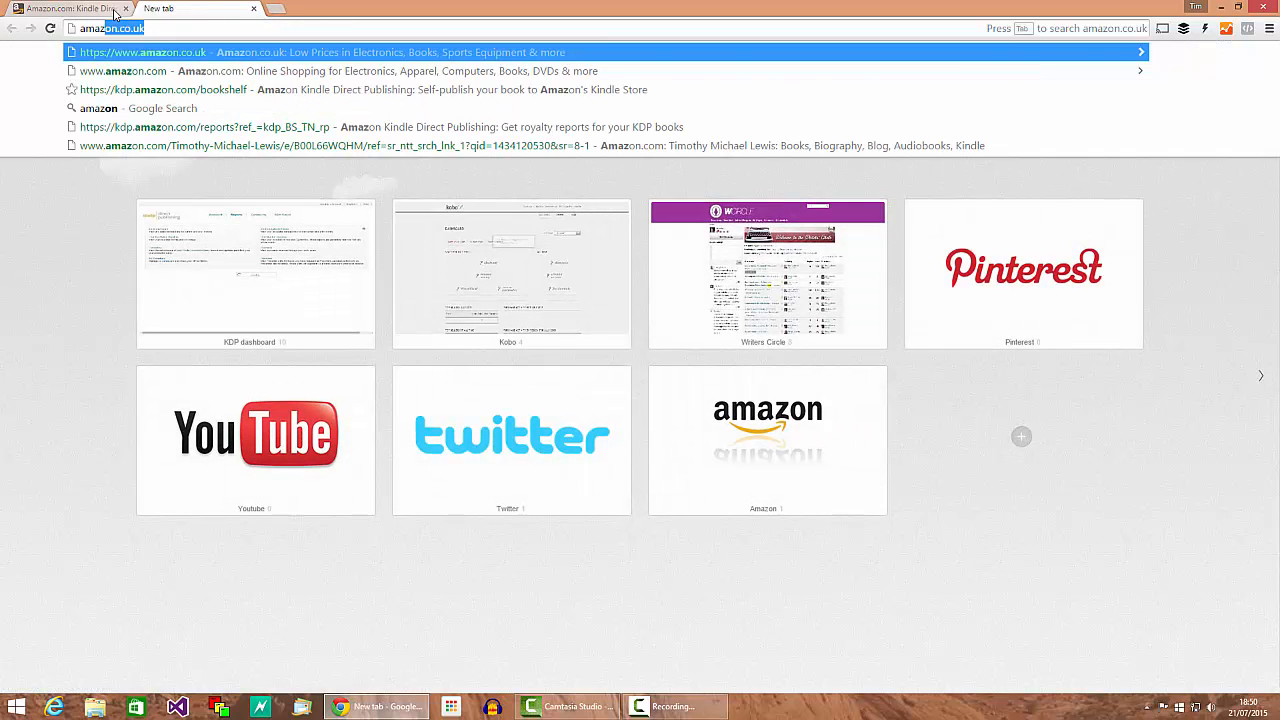
pyautogui.press('Return')
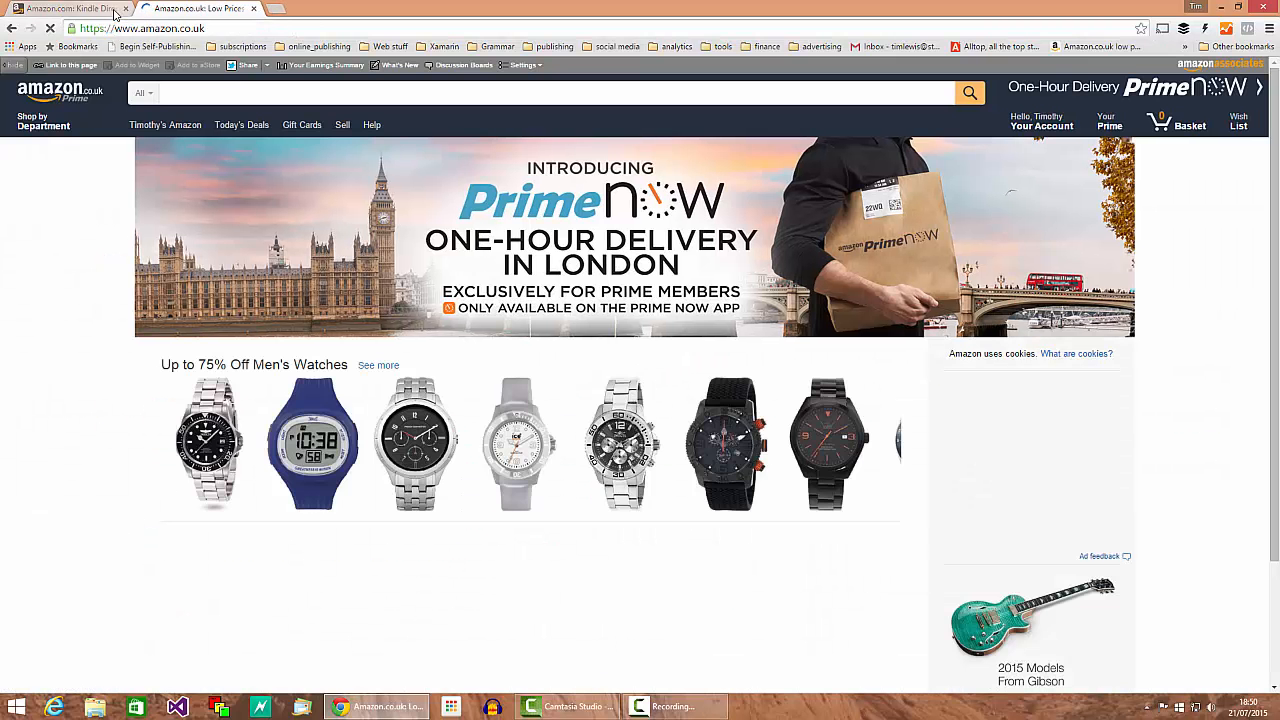
pyautogui.write('to k')
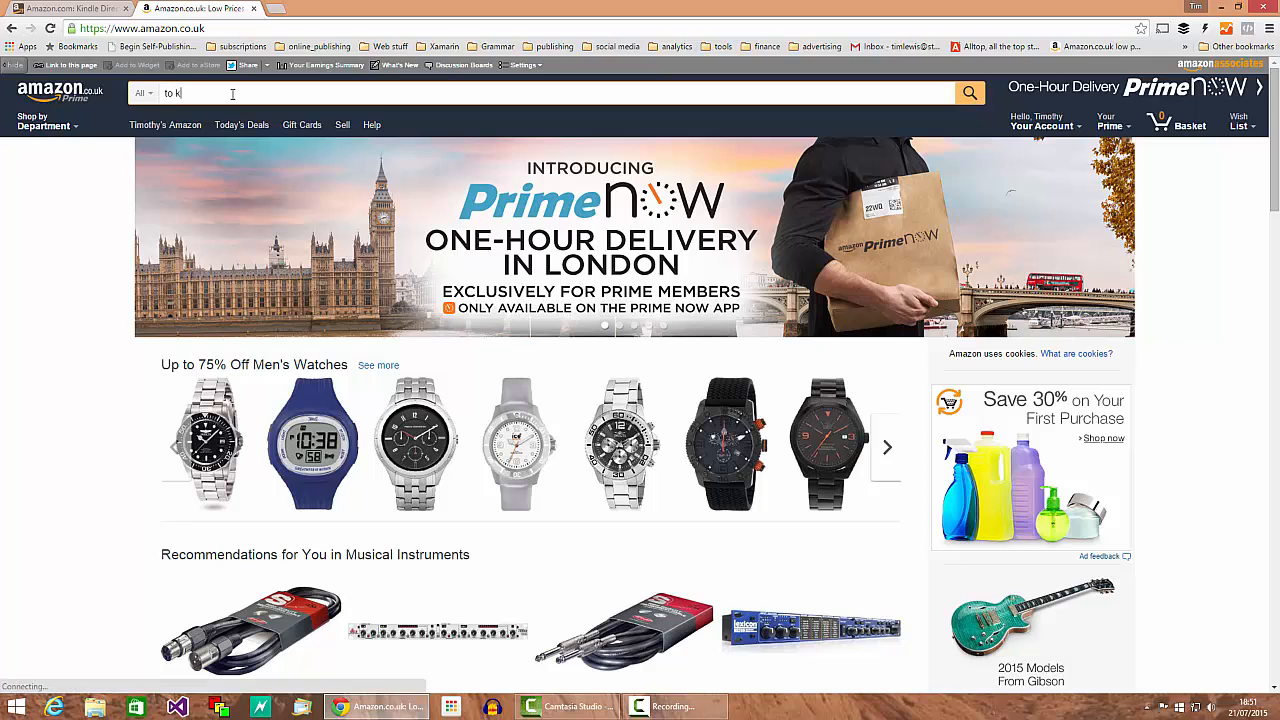
pyautogui.write('ill a m')
pyautogui.press('Down')
pyautogui.press('Down')
pyautogui.press('Down')
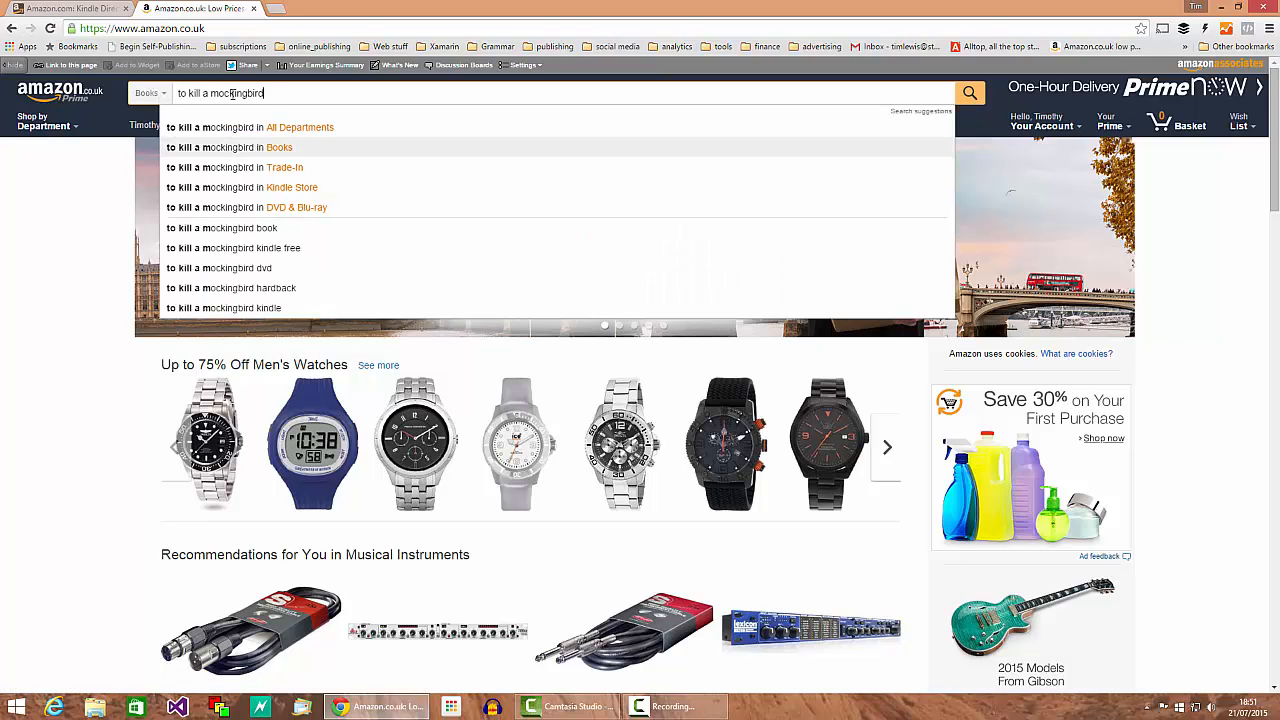
pyautogui.press('Down')
pyautogui.press('Return')
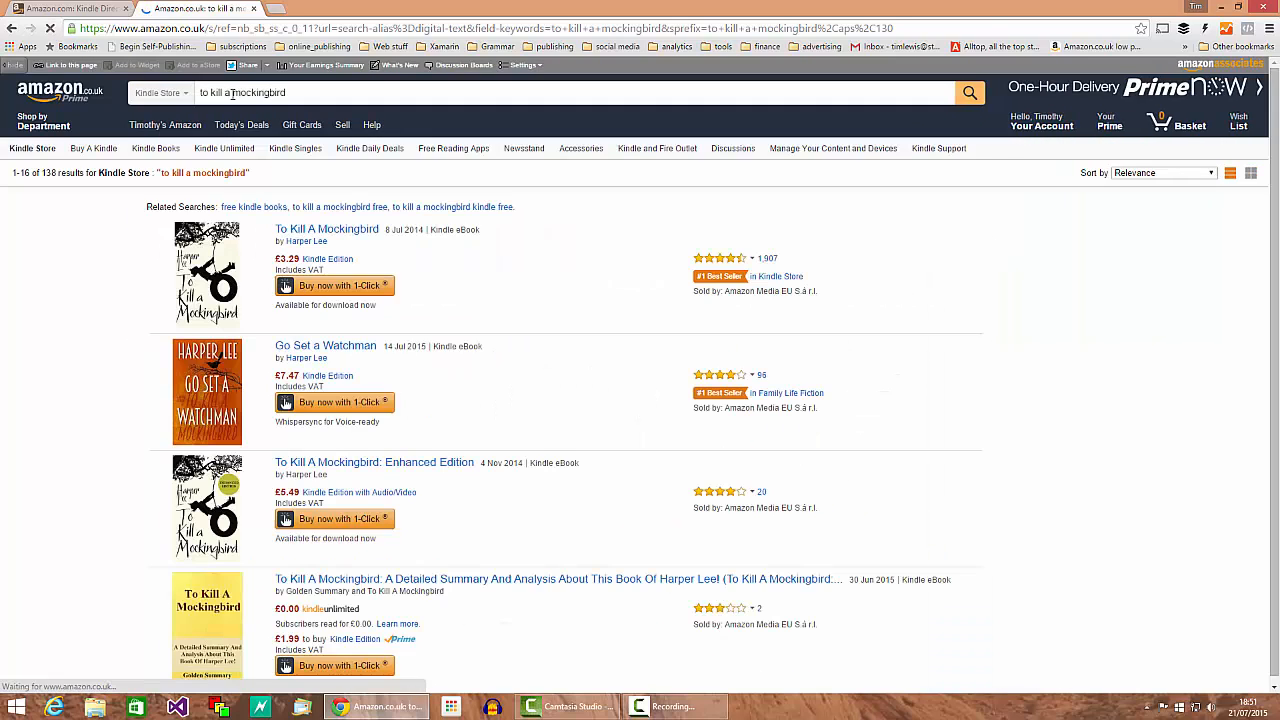
# Step: Open the To Kill A Mockingbird Kindle Edition and expand its full description
pyautogui.click(300, 230)
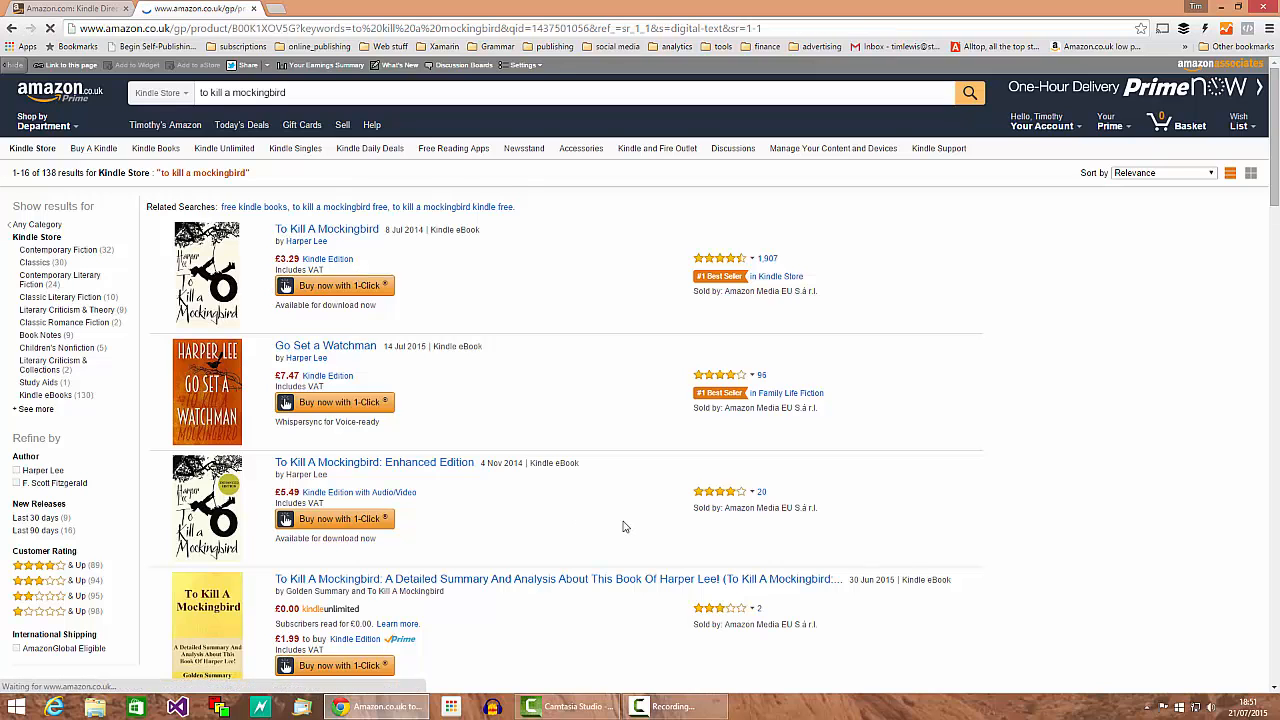
pyautogui.scroll(-4, 700, 450)
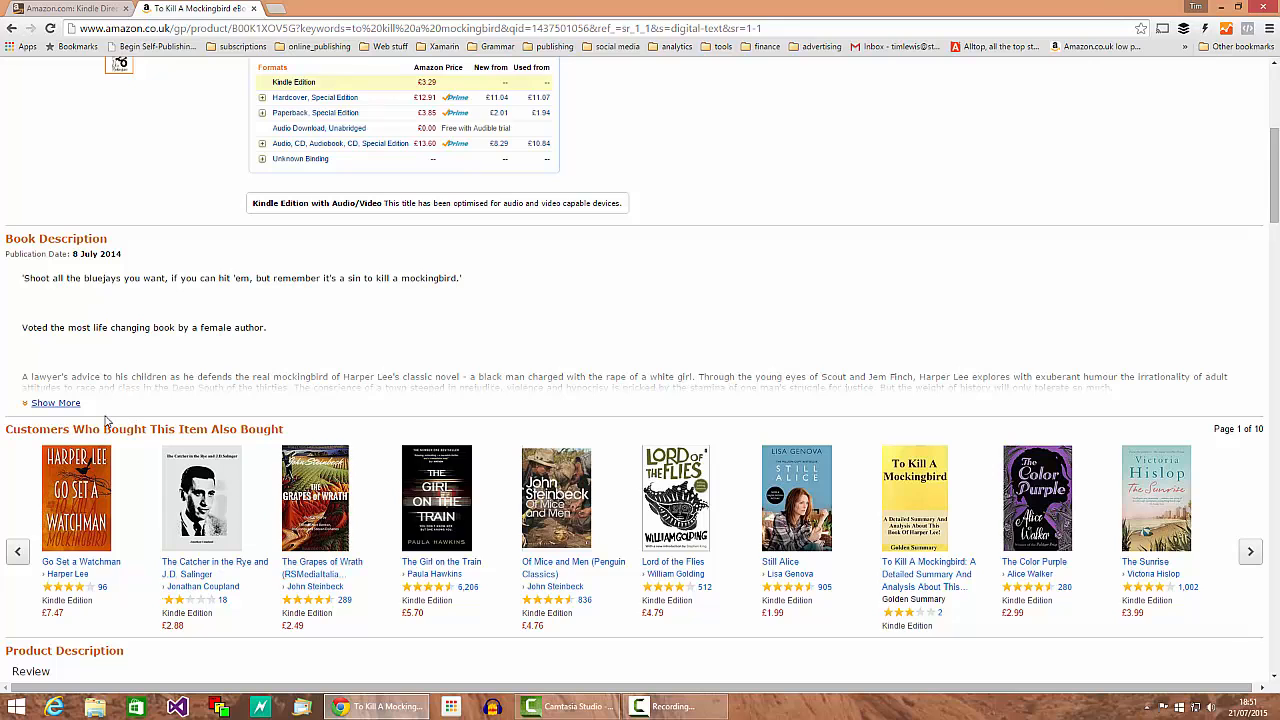
pyautogui.click(45, 403)
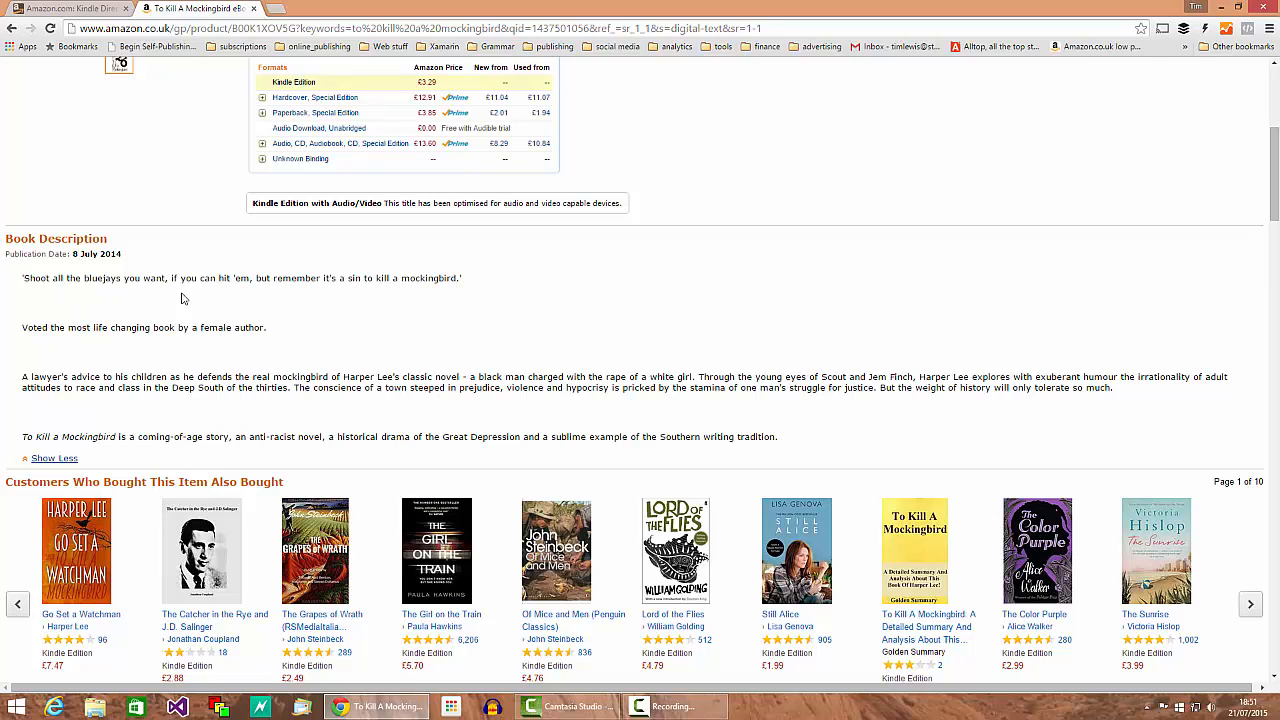
pyautogui.click(66, 10)
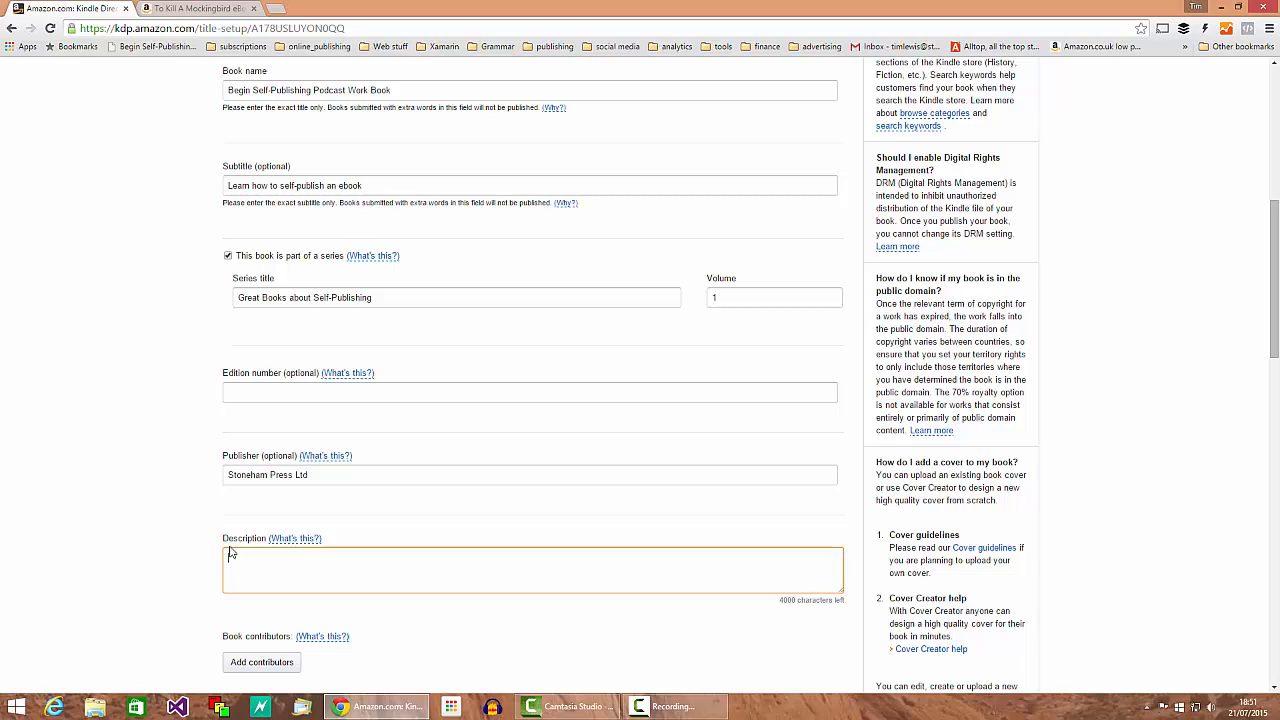
# Step: Enter the description 'Learn how to self-publish an eBook using the Kindle KDP service.'
pyautogui.scroll(-2, 398, 386)
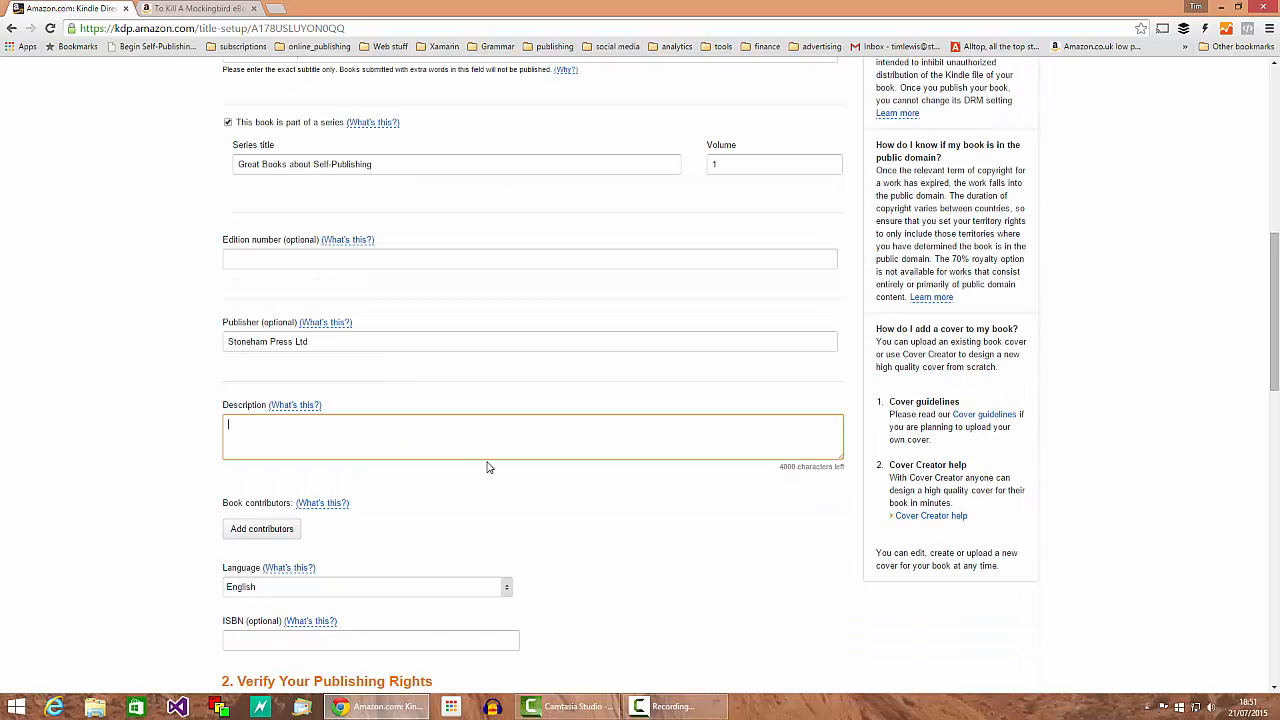
pyautogui.write('Learn how to self-publish an eBook using the Kin')
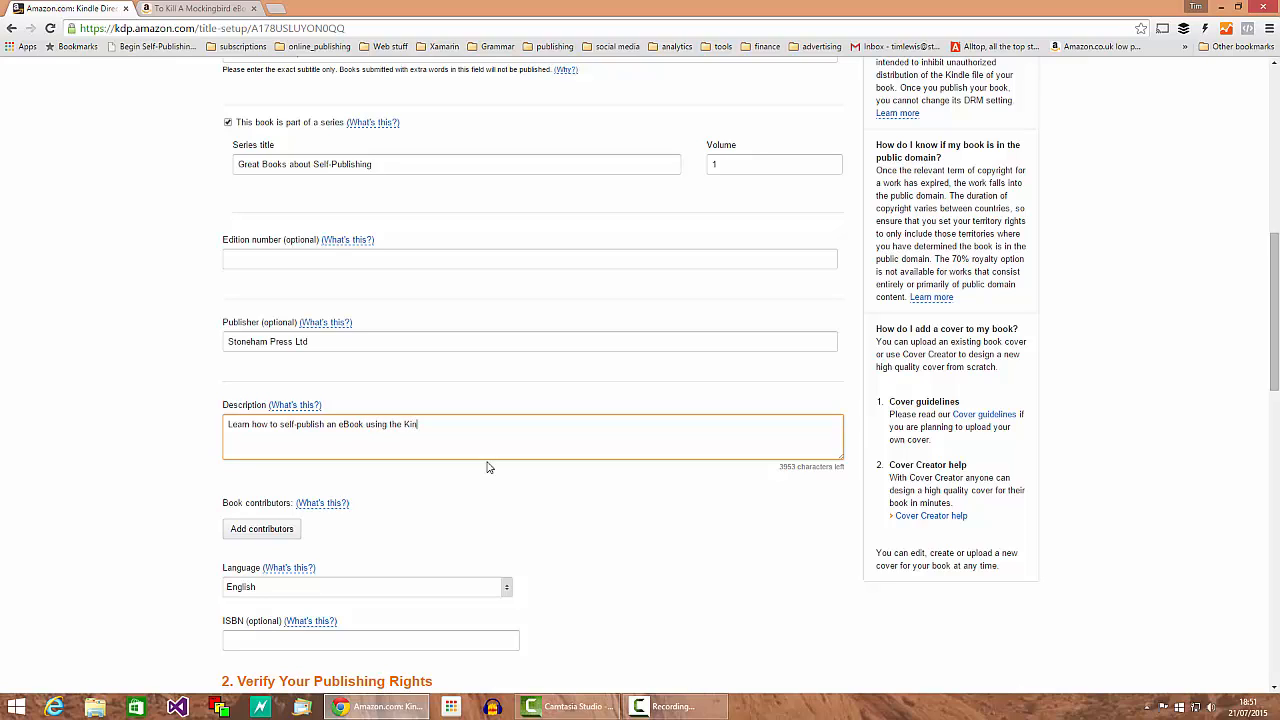
pyautogui.write('dle KDP service.')
pyautogui.scroll(-1, 437, 560)
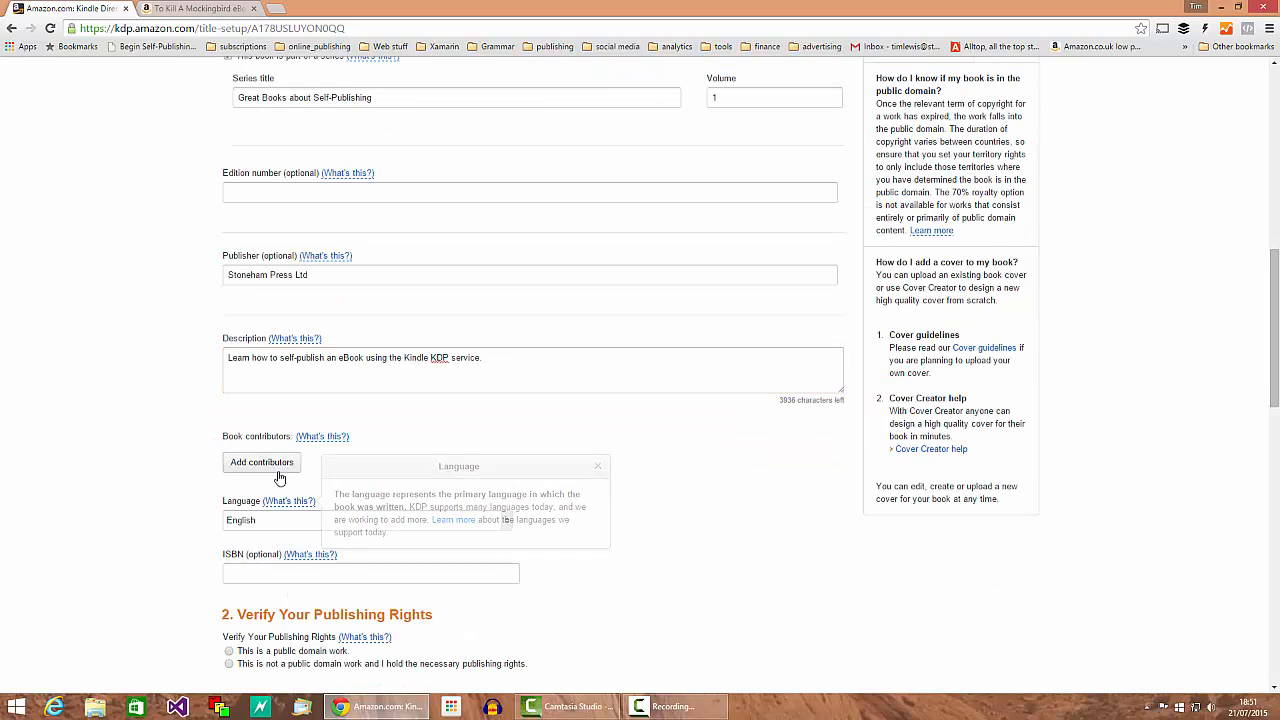
# Step: Add a contributor with the author's first and last name and the role Author
pyautogui.click(266, 468)
pyautogui.click(448, 350)
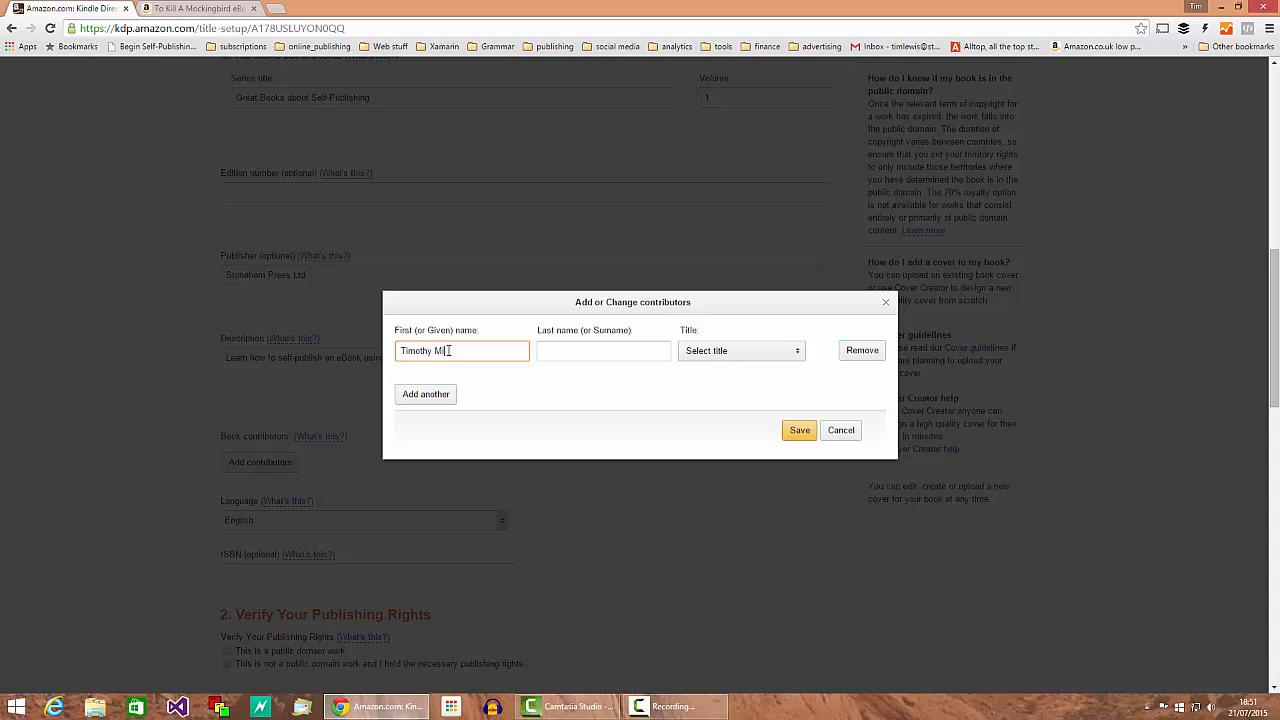
pyautogui.write('Timothy Miche')
pyautogui.press('Tab')
pyautogui.write('Lewi')
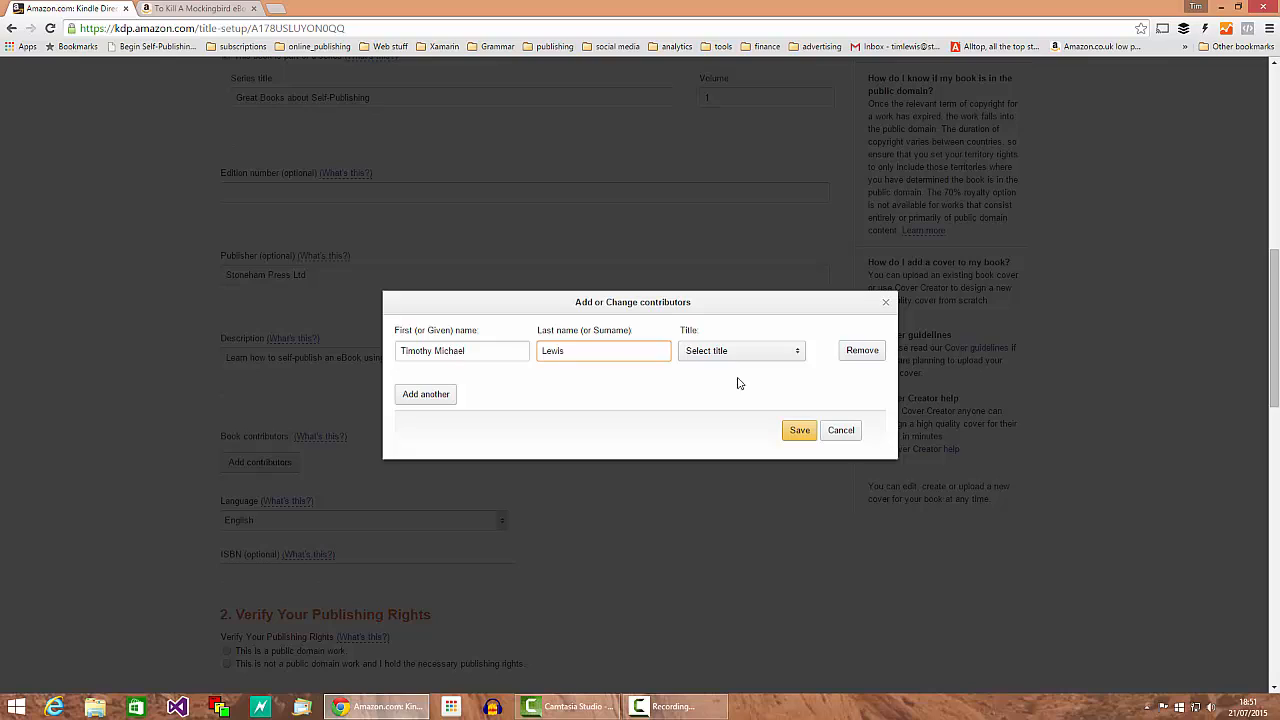
pyautogui.click(775, 352)
pyautogui.click(729, 355)
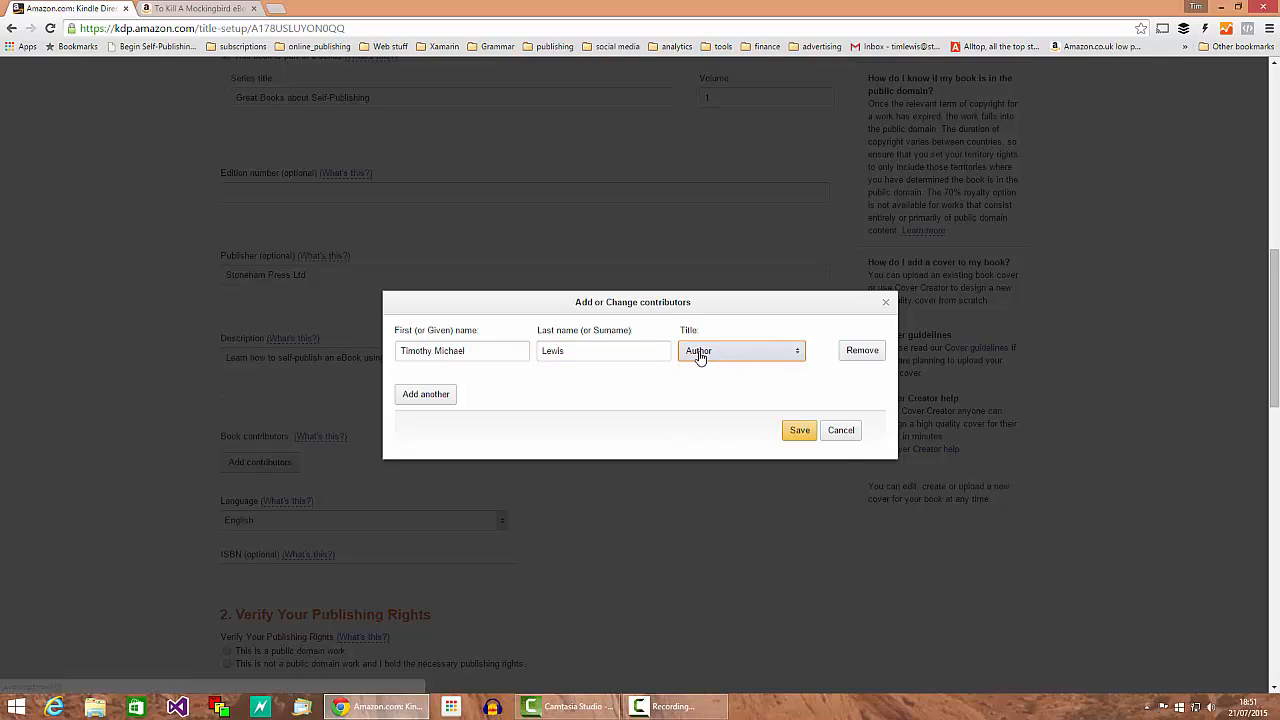
pyautogui.click(750, 356)
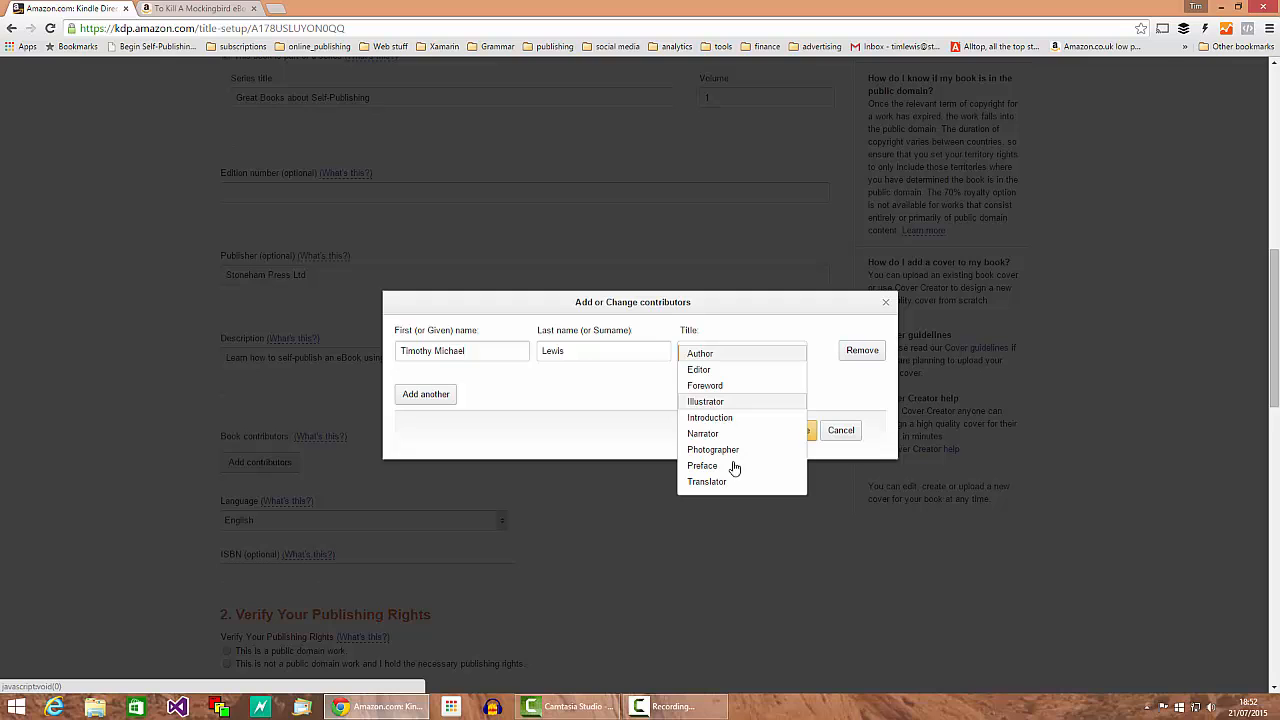
pyautogui.click(728, 356)
pyautogui.click(799, 430)
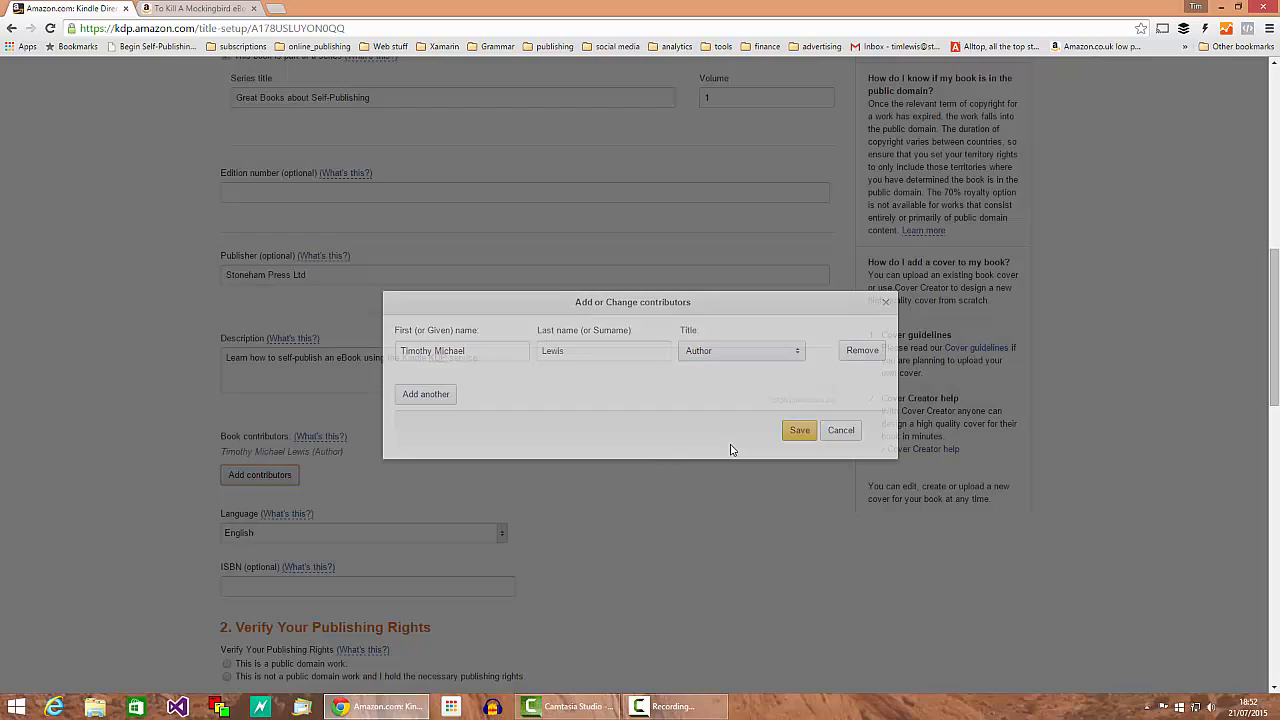
pyautogui.scroll(-1, 591, 477)
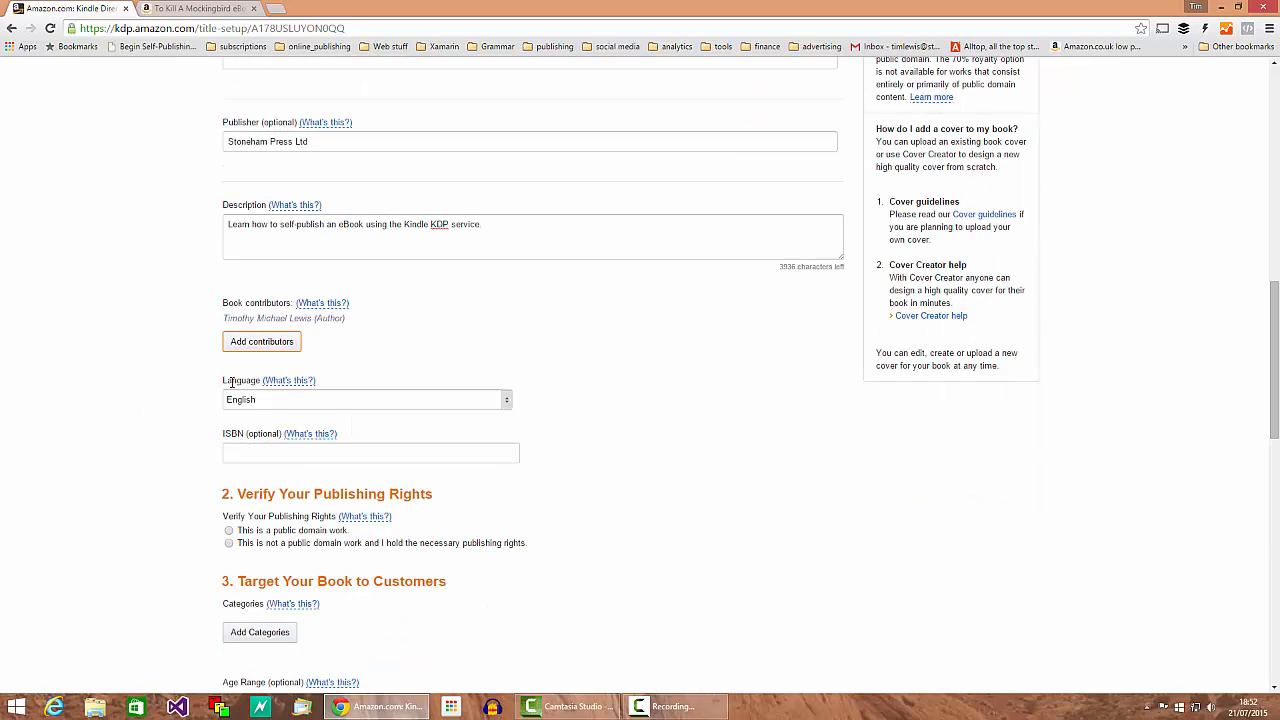
pyautogui.press('Tab')
pyautogui.click(503, 400)
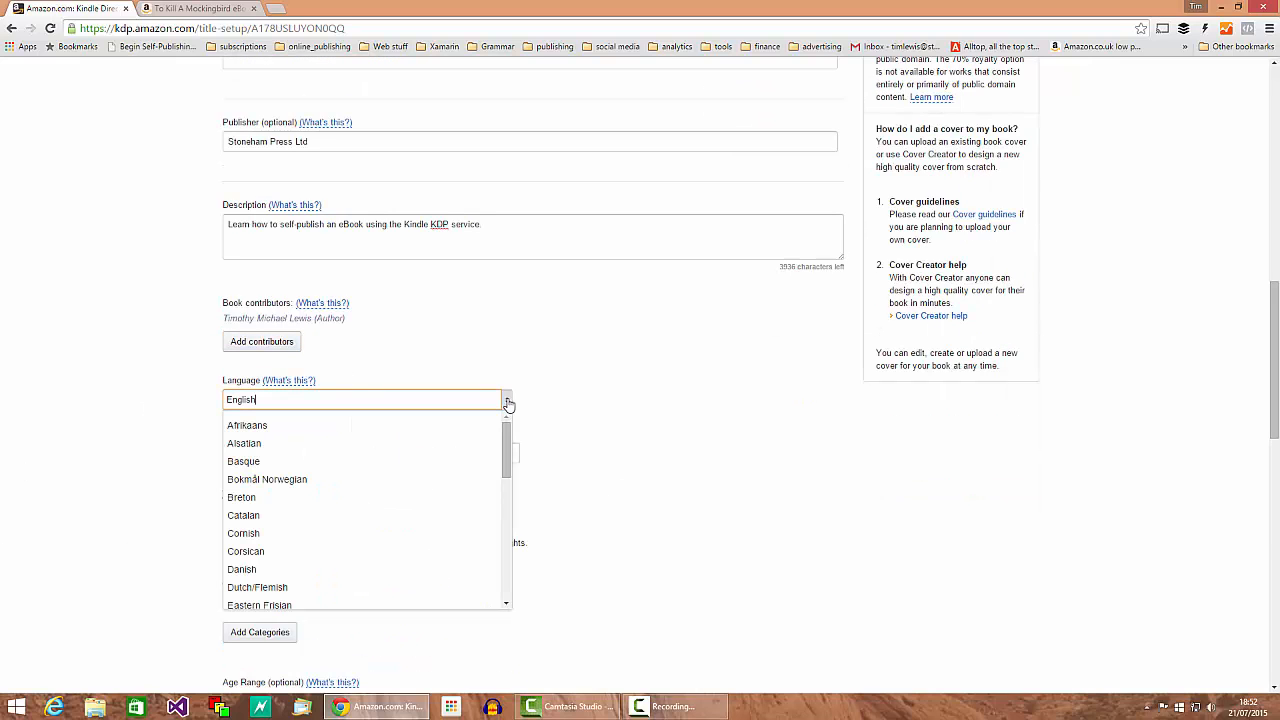
pyautogui.scroll(-4, 354, 590)
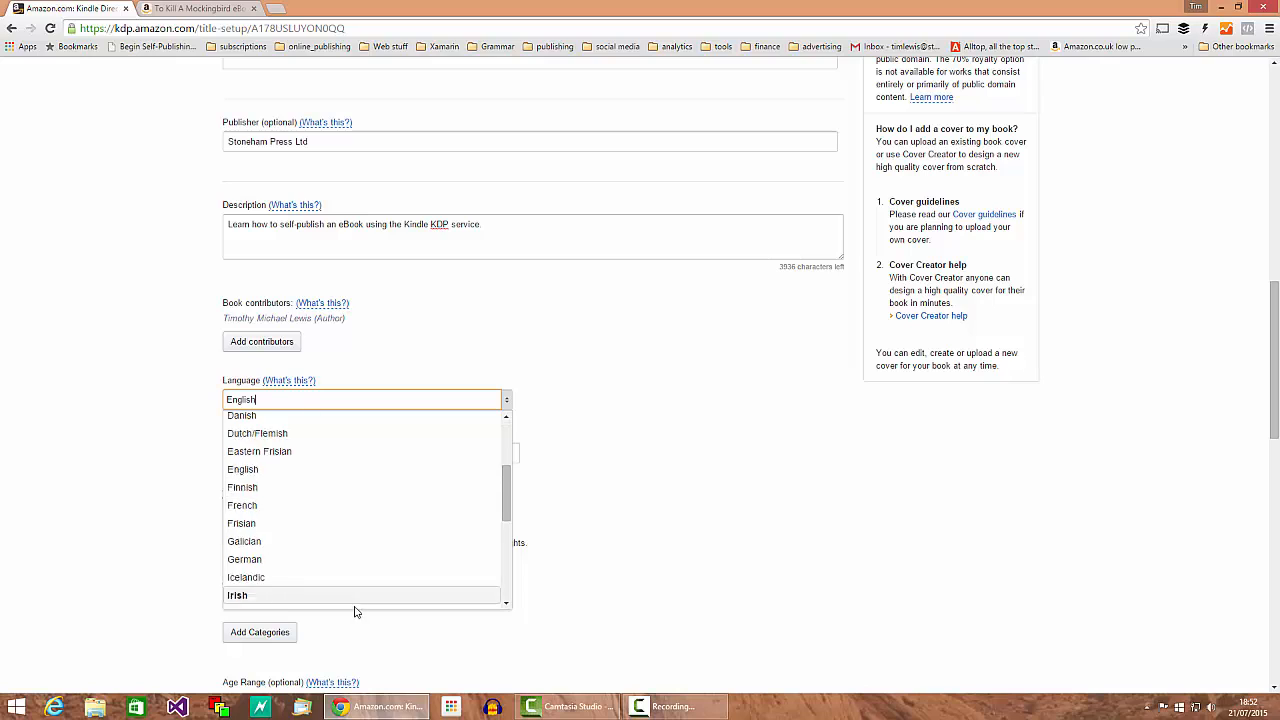
pyautogui.scroll(2, 337, 535)
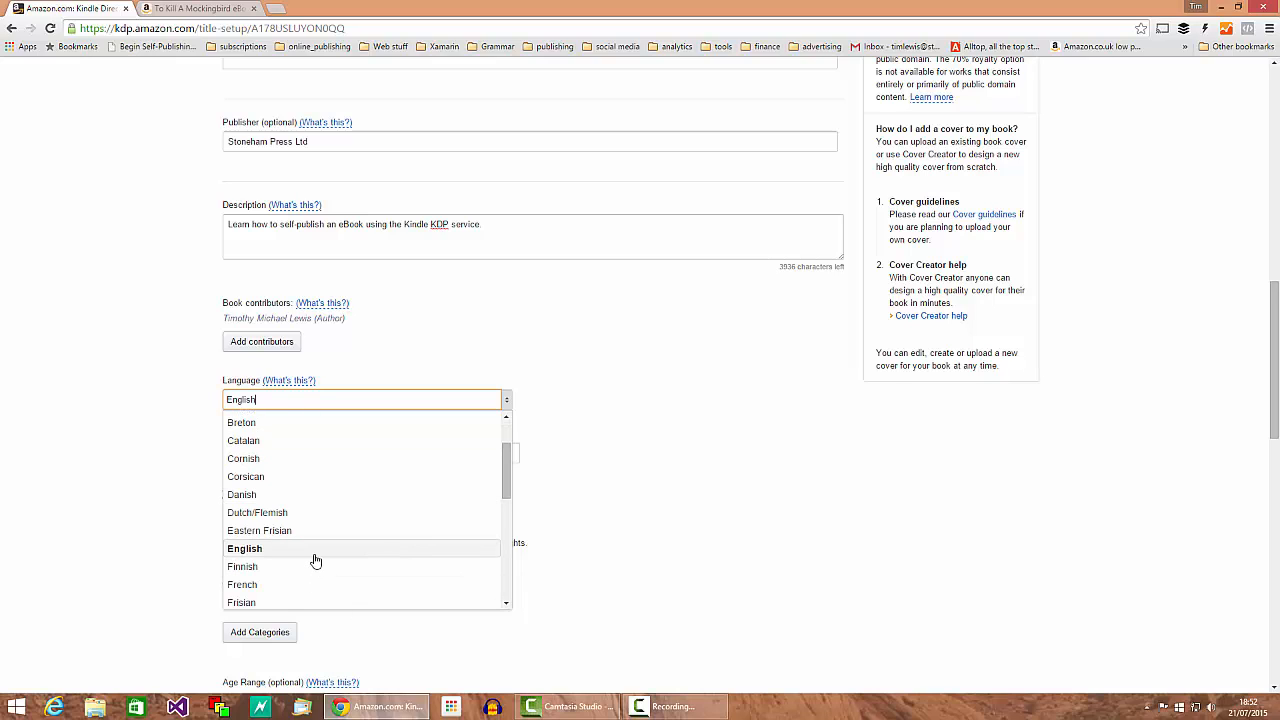
pyautogui.click(314, 550)
pyautogui.click(242, 456)
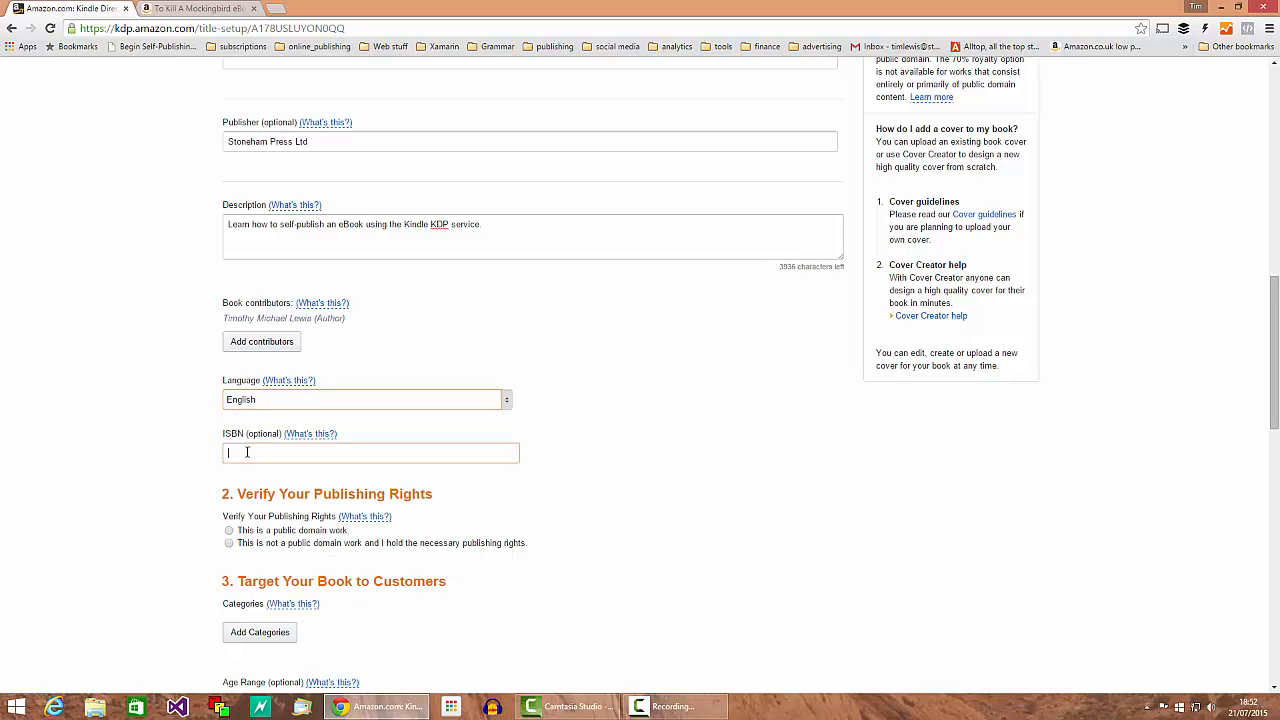
pyautogui.moveTo(245, 433); pyautogui.dragTo(219, 434)
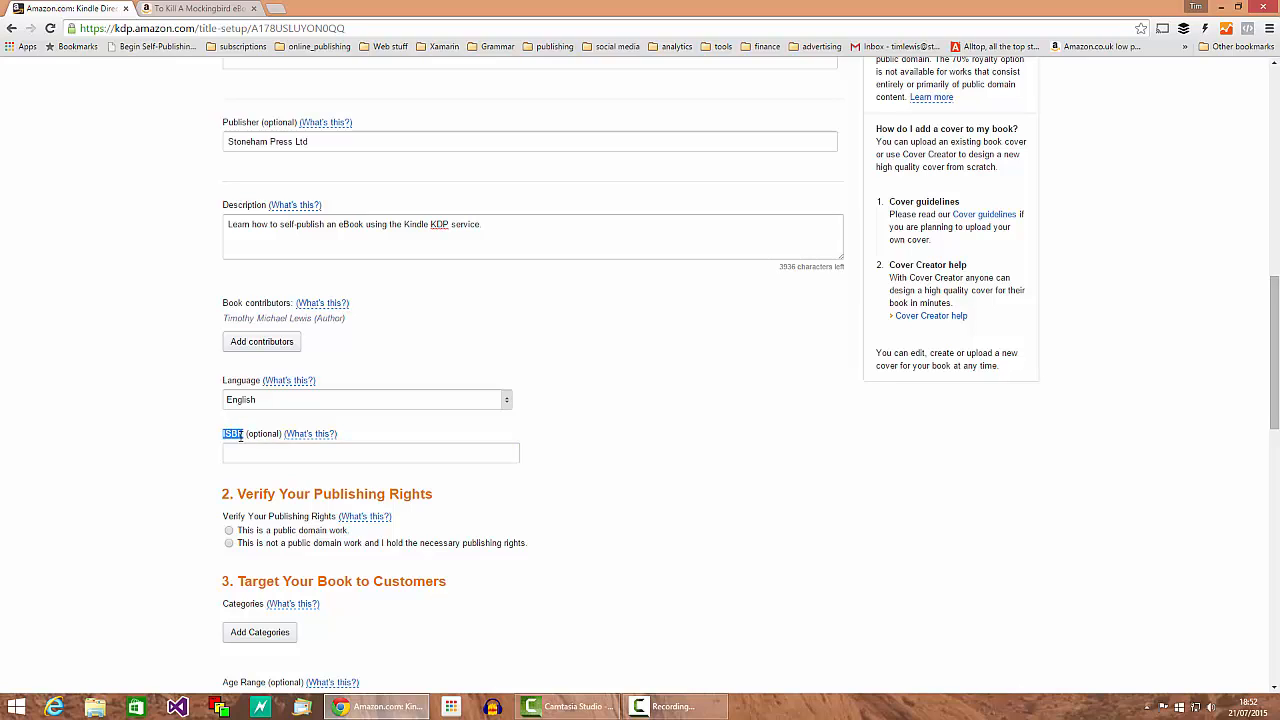
pyautogui.click(250, 458)
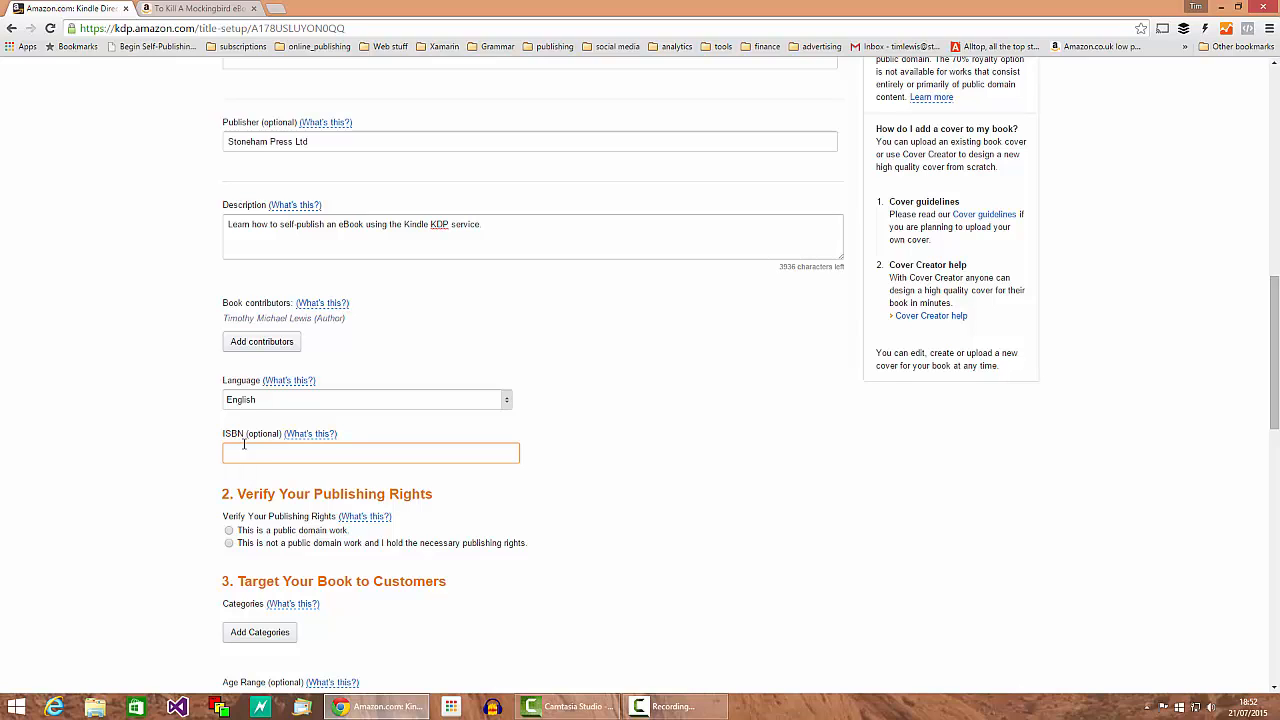
pyautogui.moveTo(246, 433); pyautogui.dragTo(213, 434)
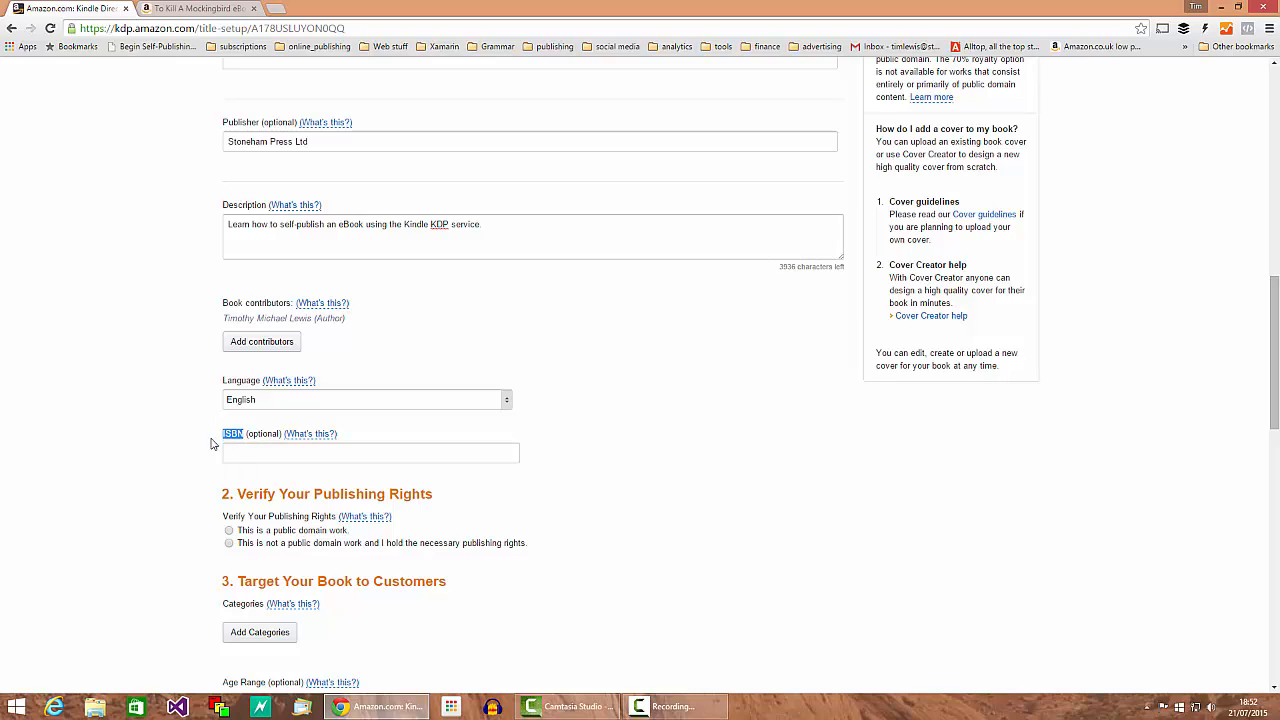
pyautogui.click(237, 440)
pyautogui.click(234, 455)
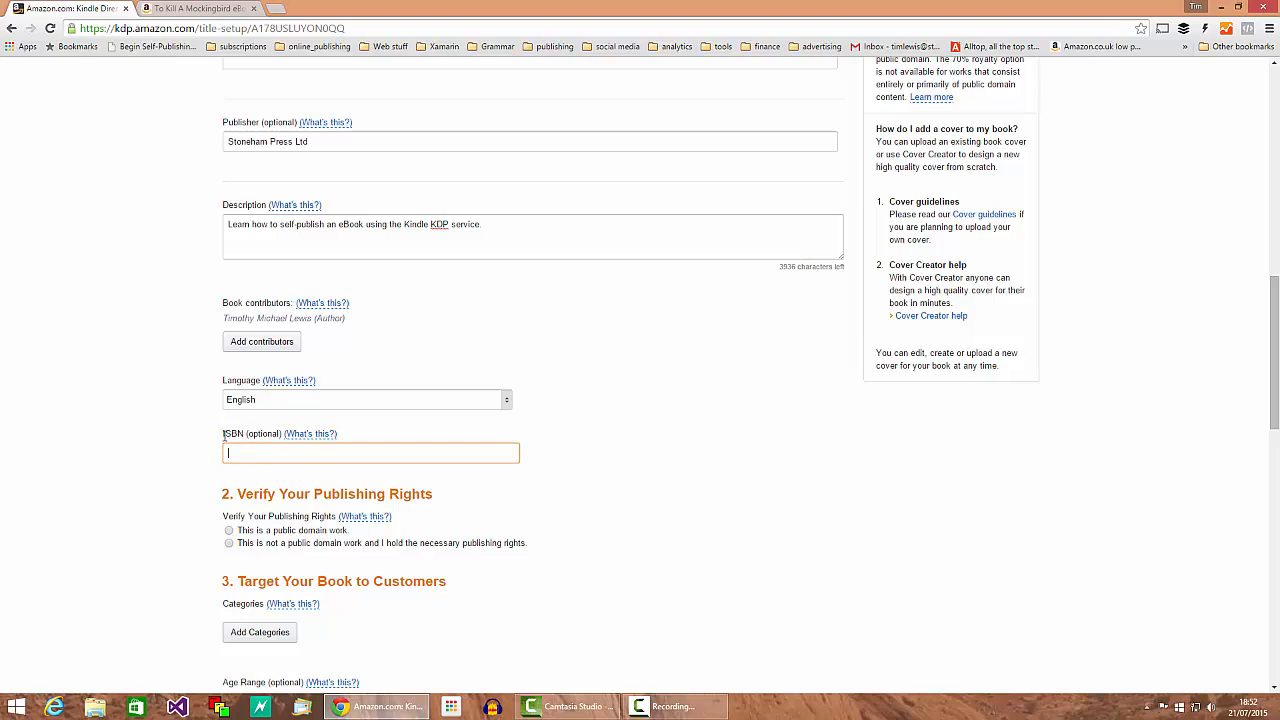
pyautogui.moveTo(224, 433); pyautogui.dragTo(246, 434)
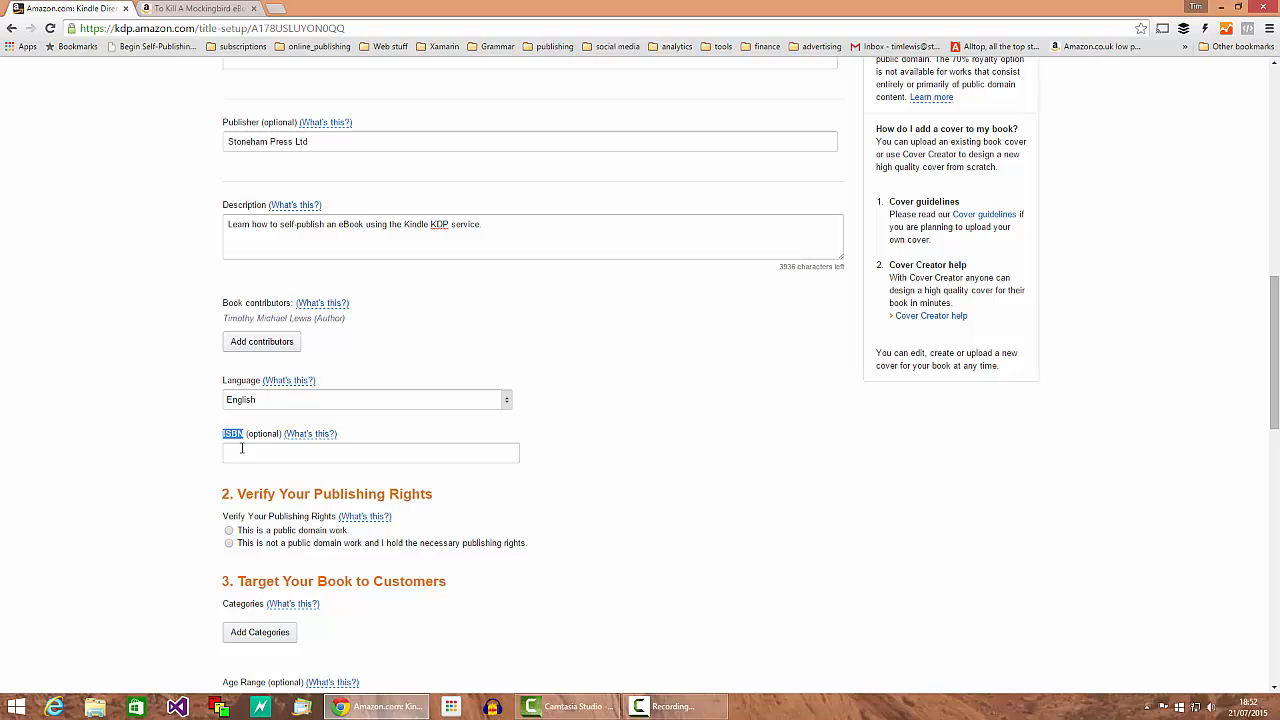
pyautogui.click(232, 456)
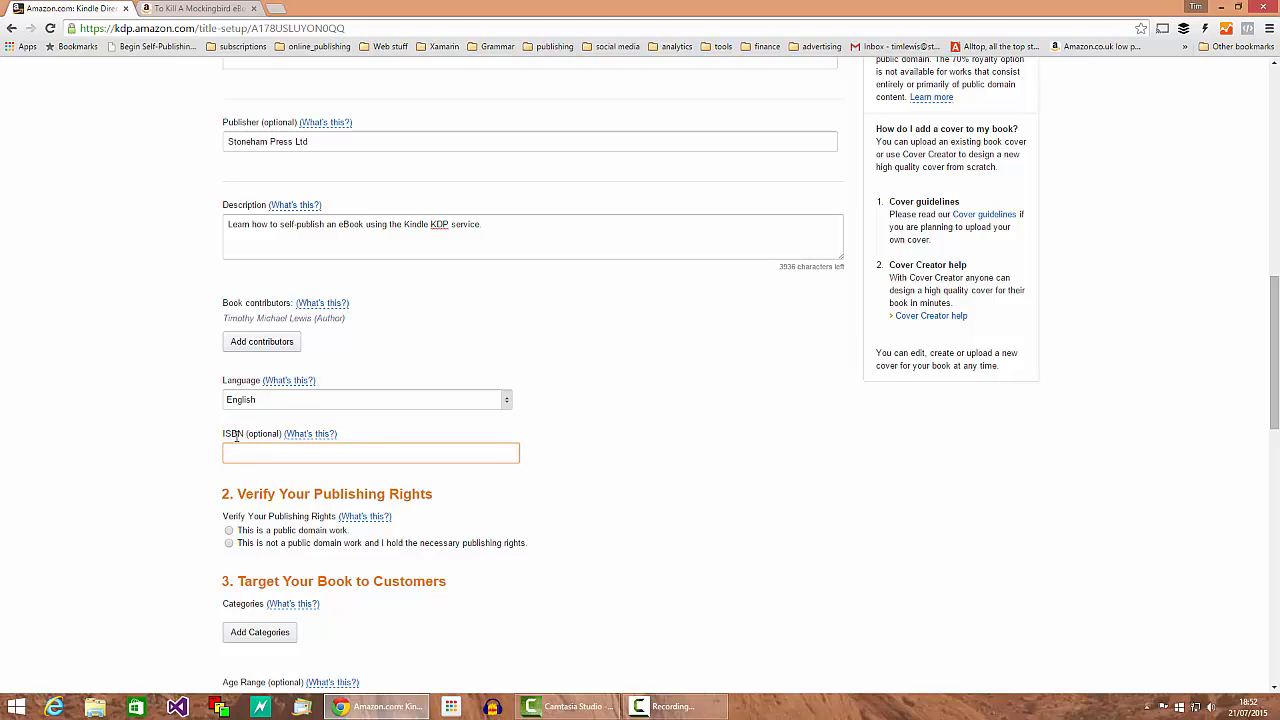
pyautogui.moveTo(241, 435); pyautogui.dragTo(216, 435)
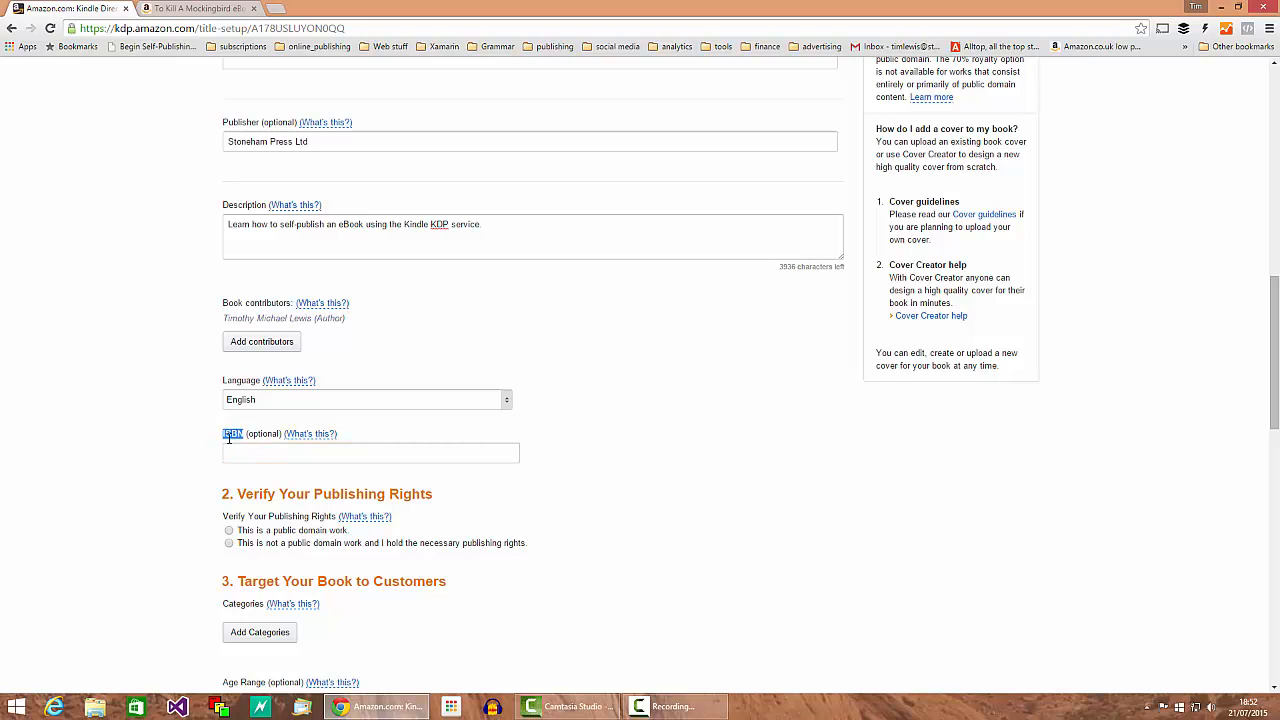
pyautogui.click(234, 447)
pyautogui.click(236, 453)
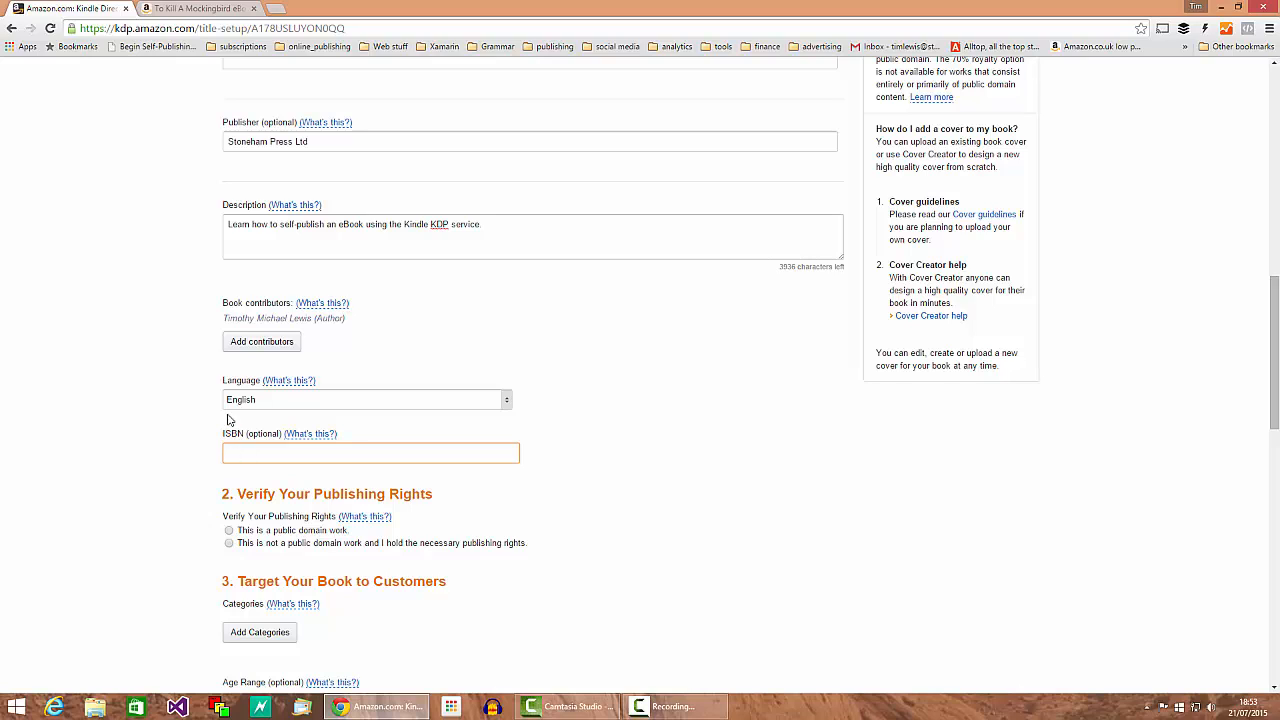
# Step: Declare that the book's publishing rights are not public domain
pyautogui.scroll(-2, 228, 420)
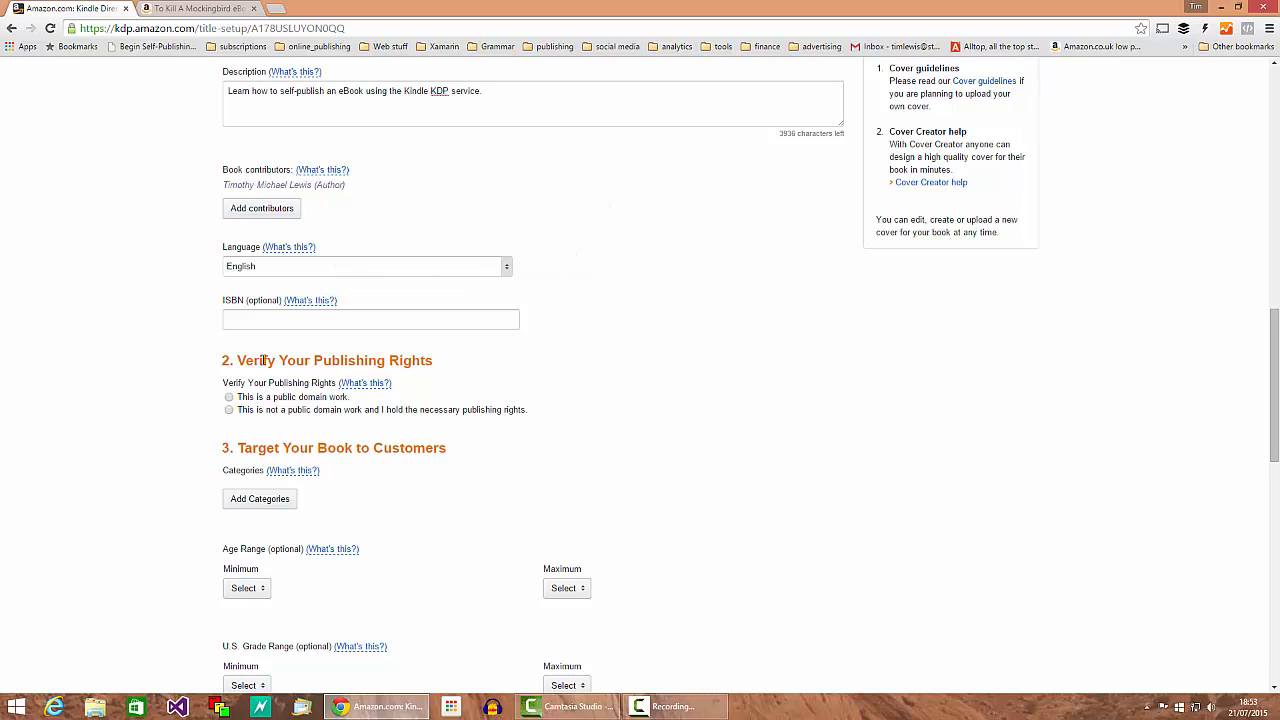
pyautogui.click(229, 410)
pyautogui.moveTo(248, 415); pyautogui.dragTo(528, 440)
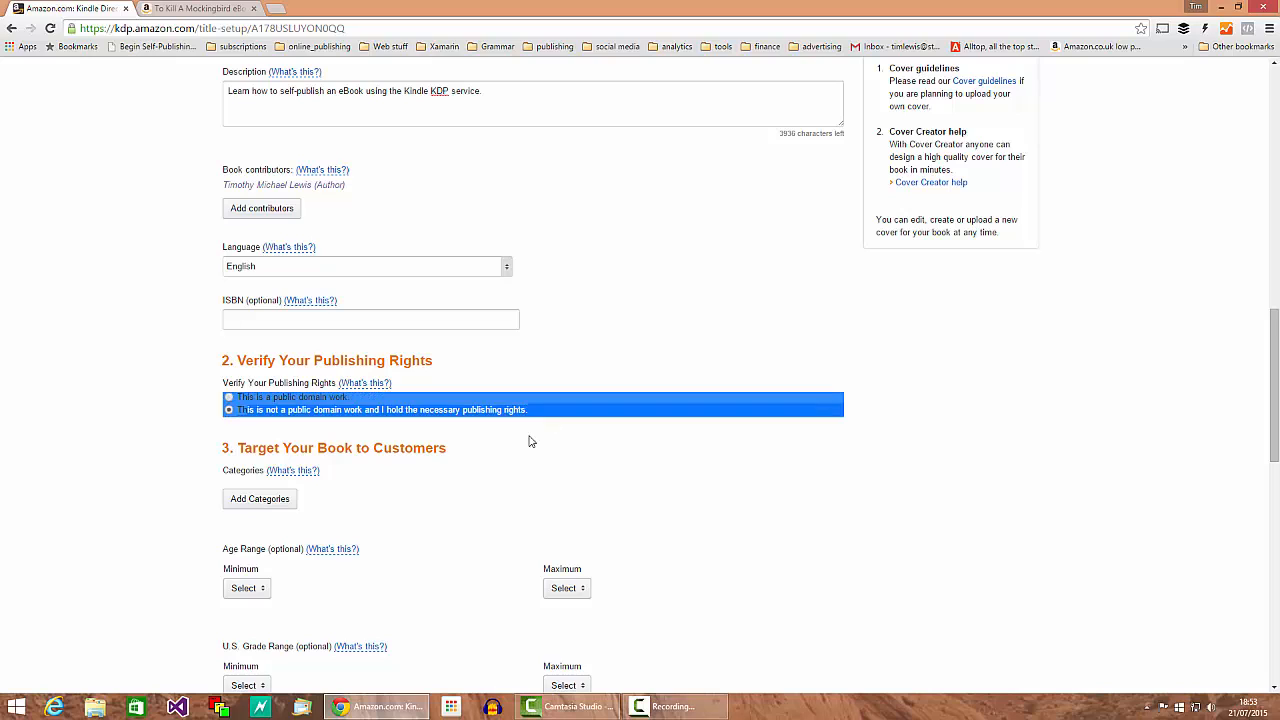
pyautogui.click(528, 440)
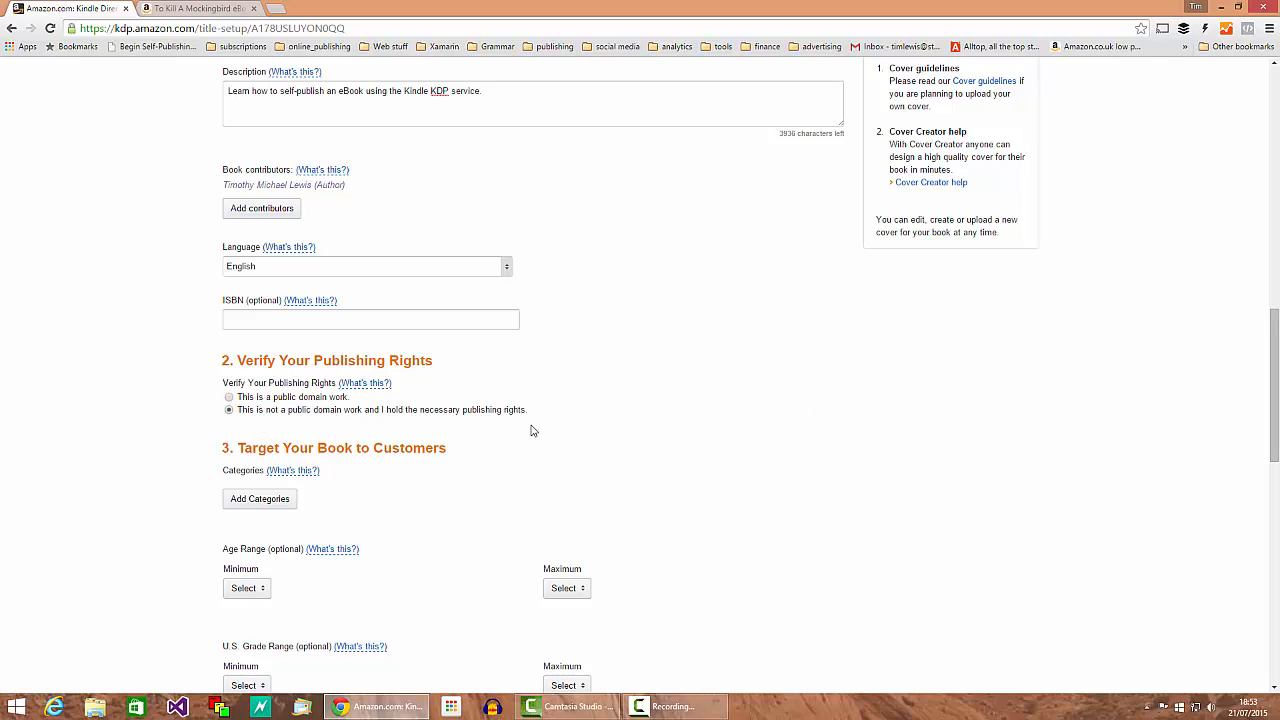
# Step: Expand the EDUCATION categories, comparing with the To Kill A Mockingbird product page
pyautogui.scroll(-1, 534, 458)
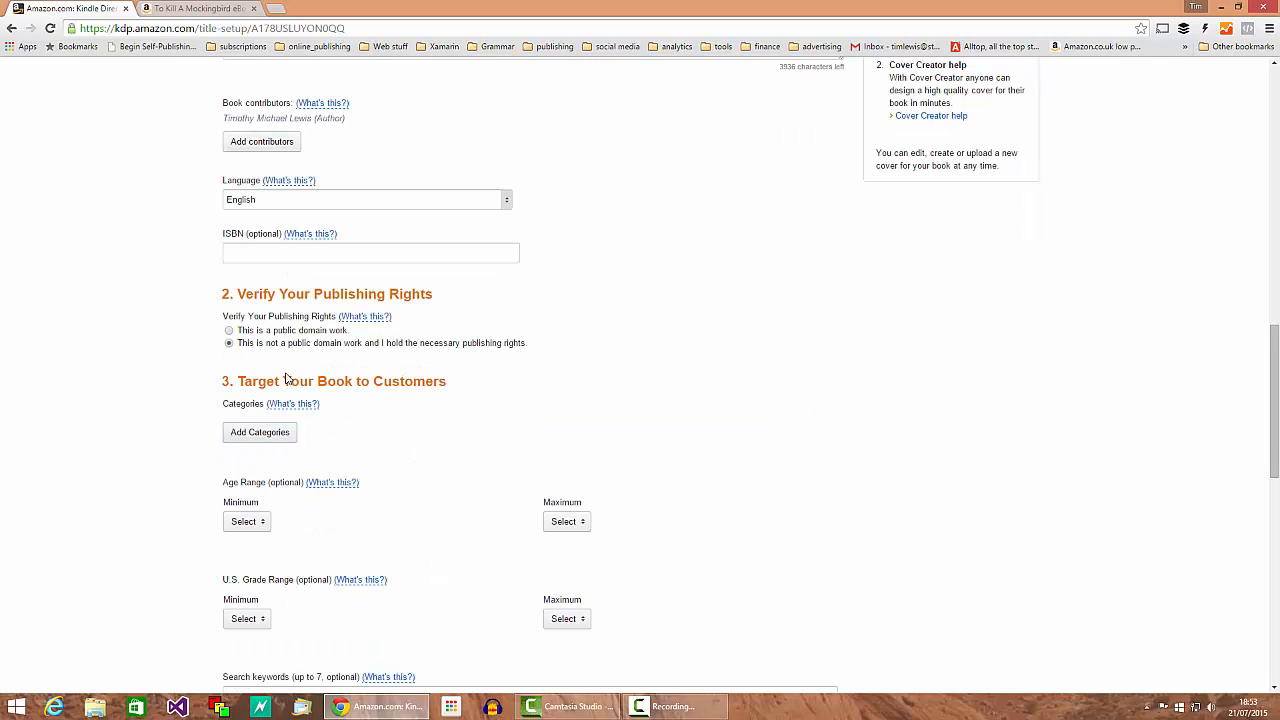
pyautogui.click(258, 432)
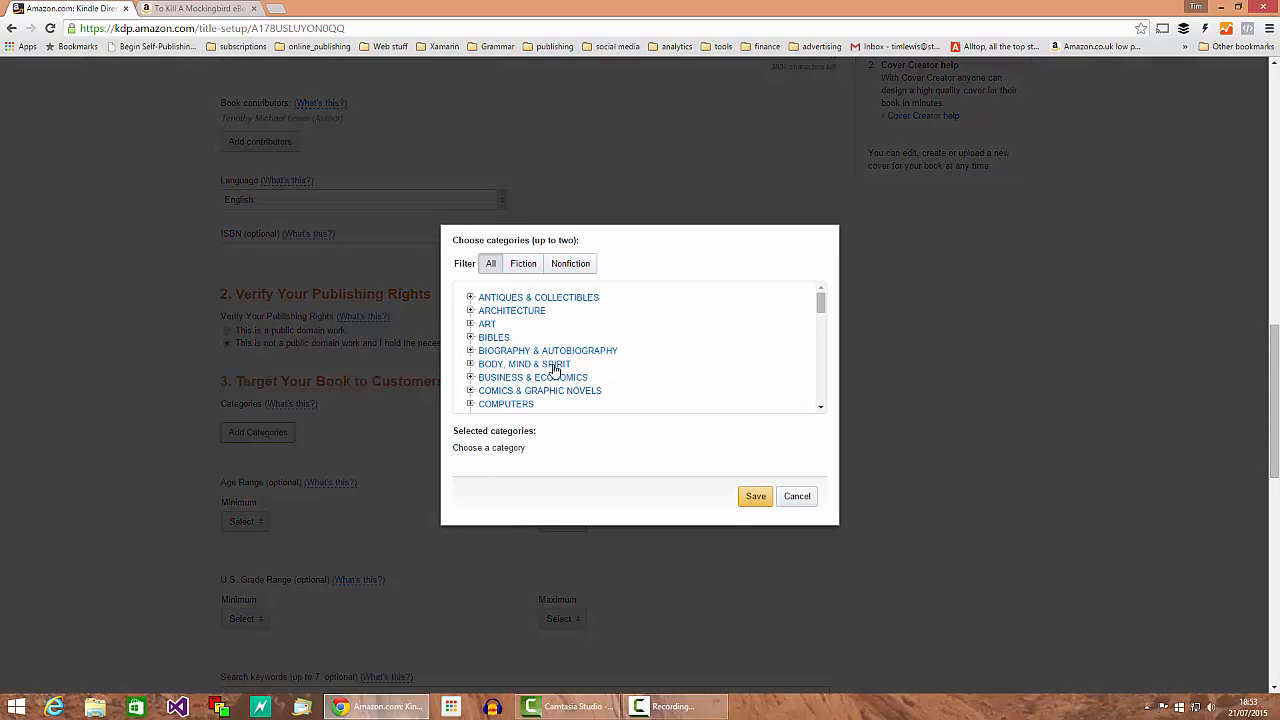
pyautogui.scroll(-2, 560, 368)
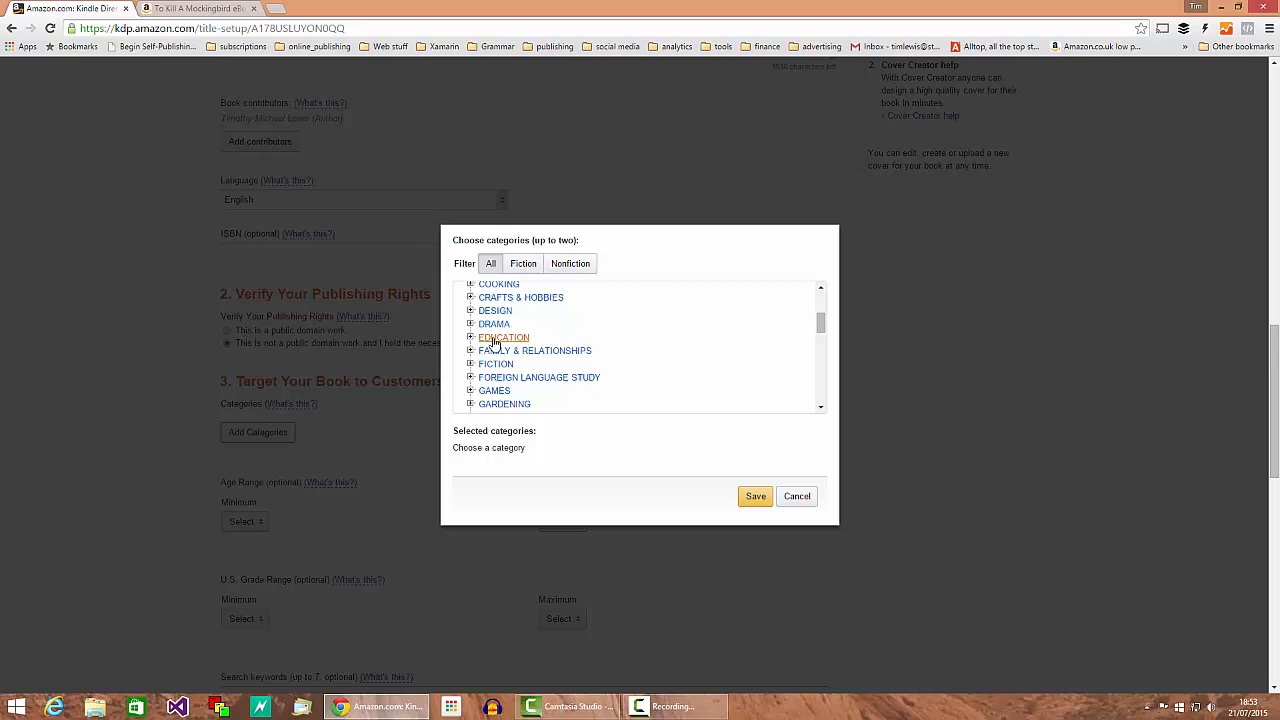
pyautogui.click(470, 338)
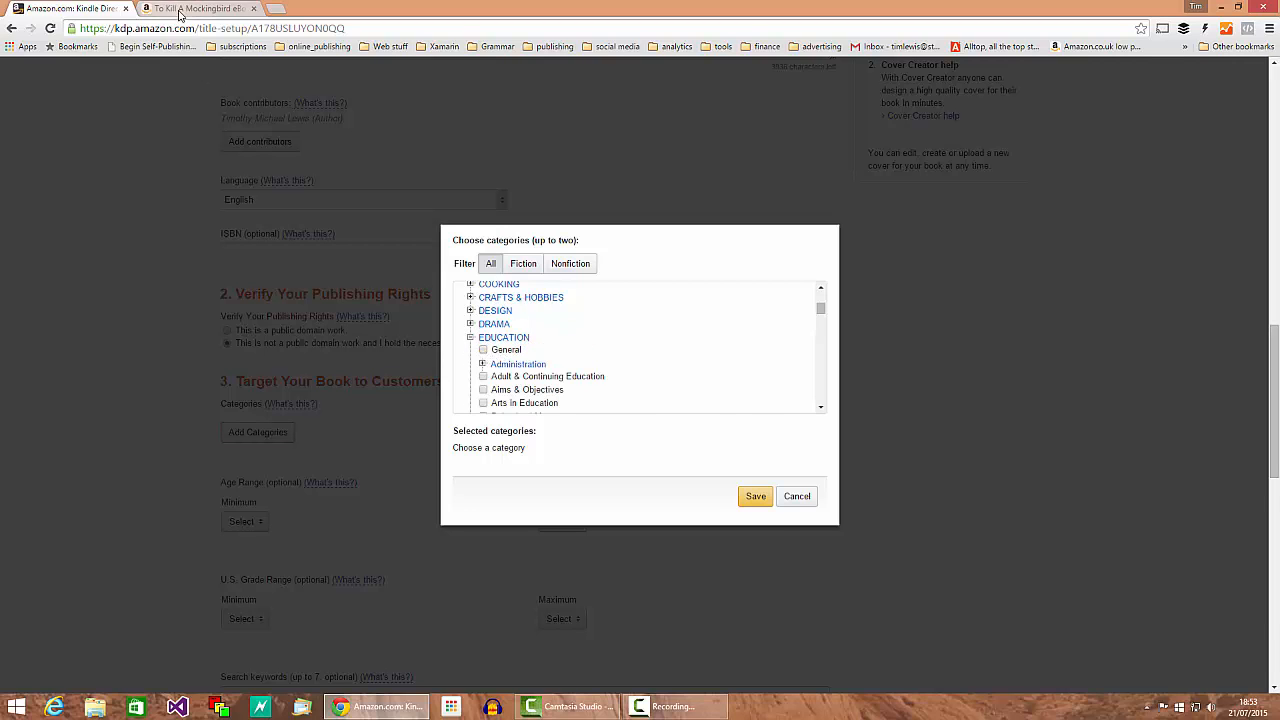
pyautogui.hotkey('ctrl', 'Tab')
pyautogui.scroll(-6, 427, 425)
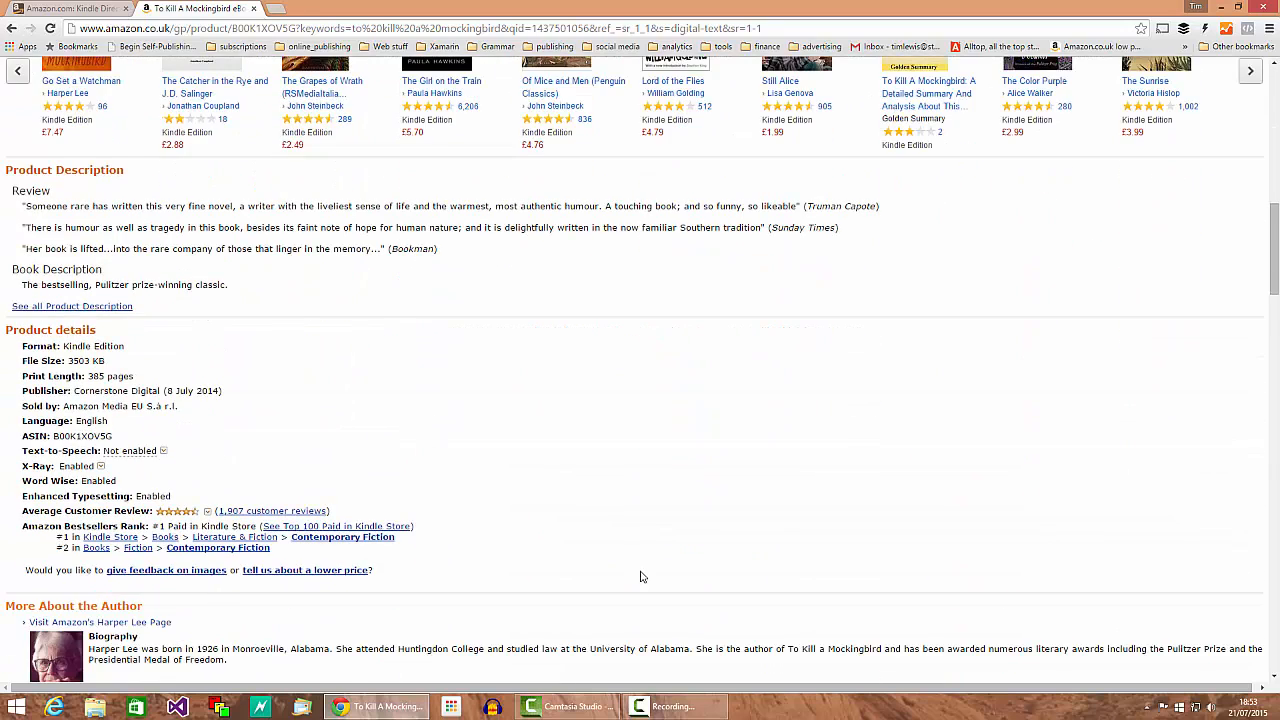
pyautogui.scroll(-1, 643, 577)
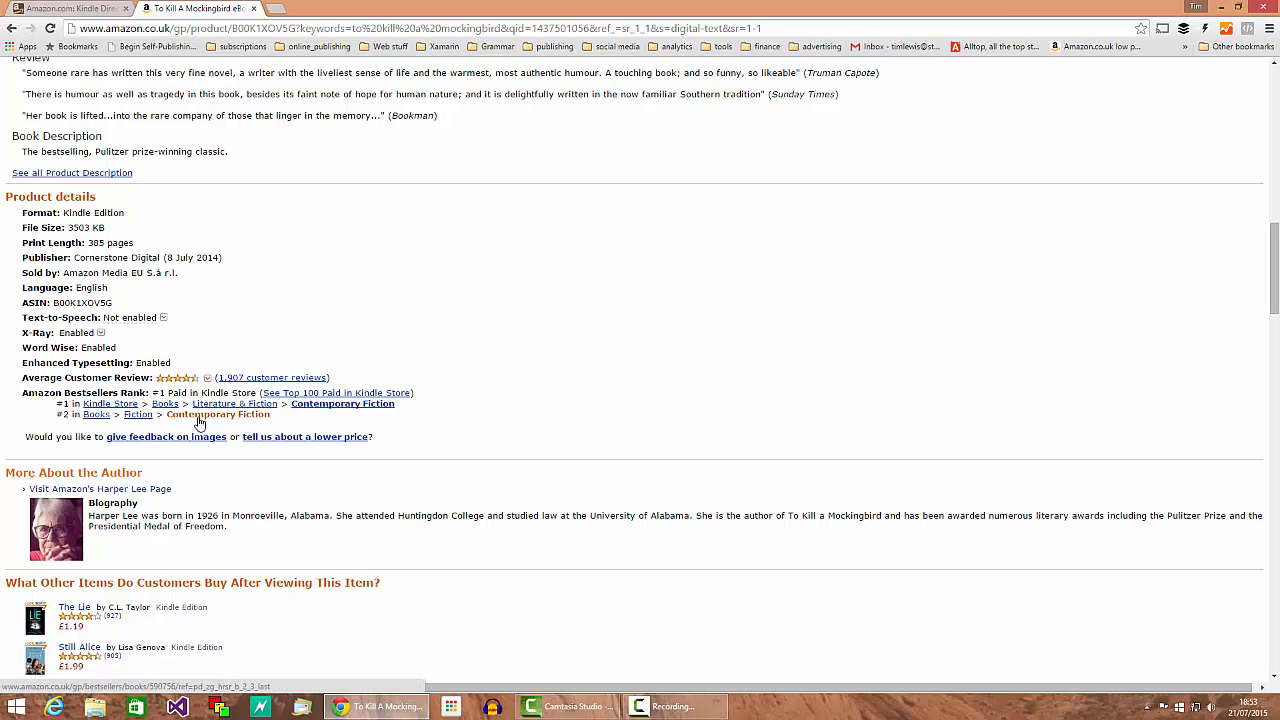
pyautogui.scroll(3, 178, 460)
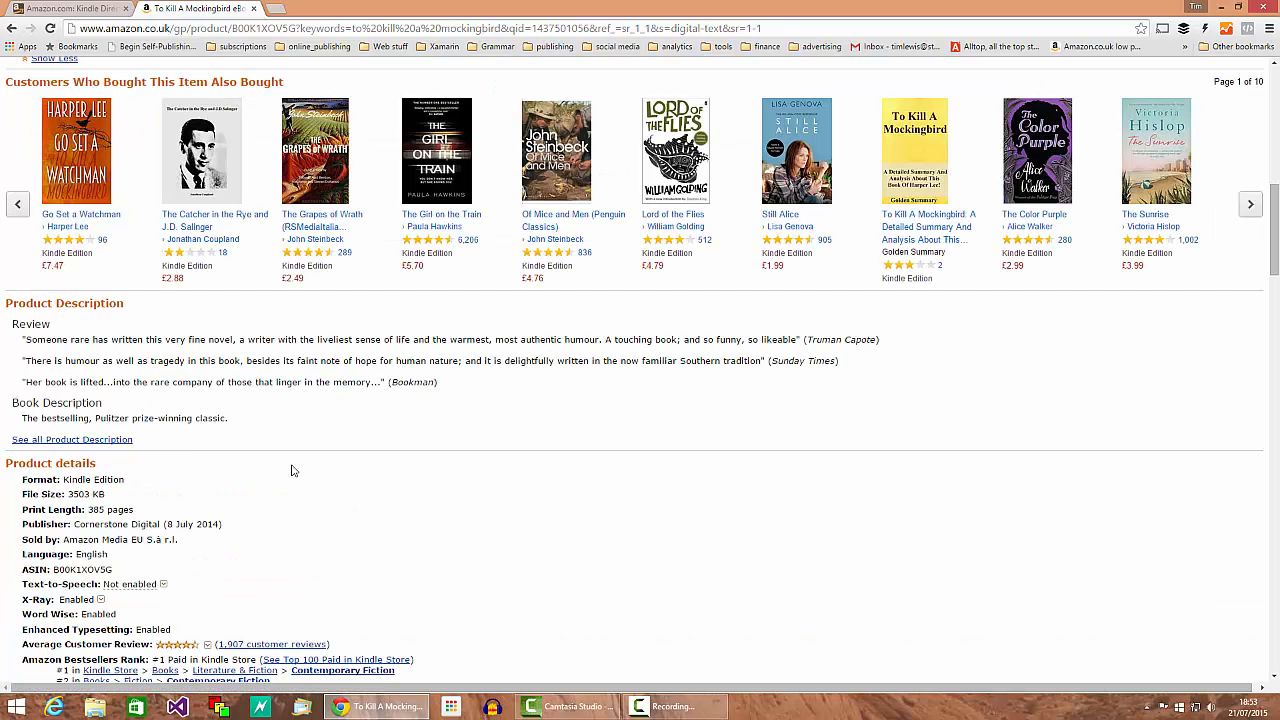
pyautogui.click(70, 8)
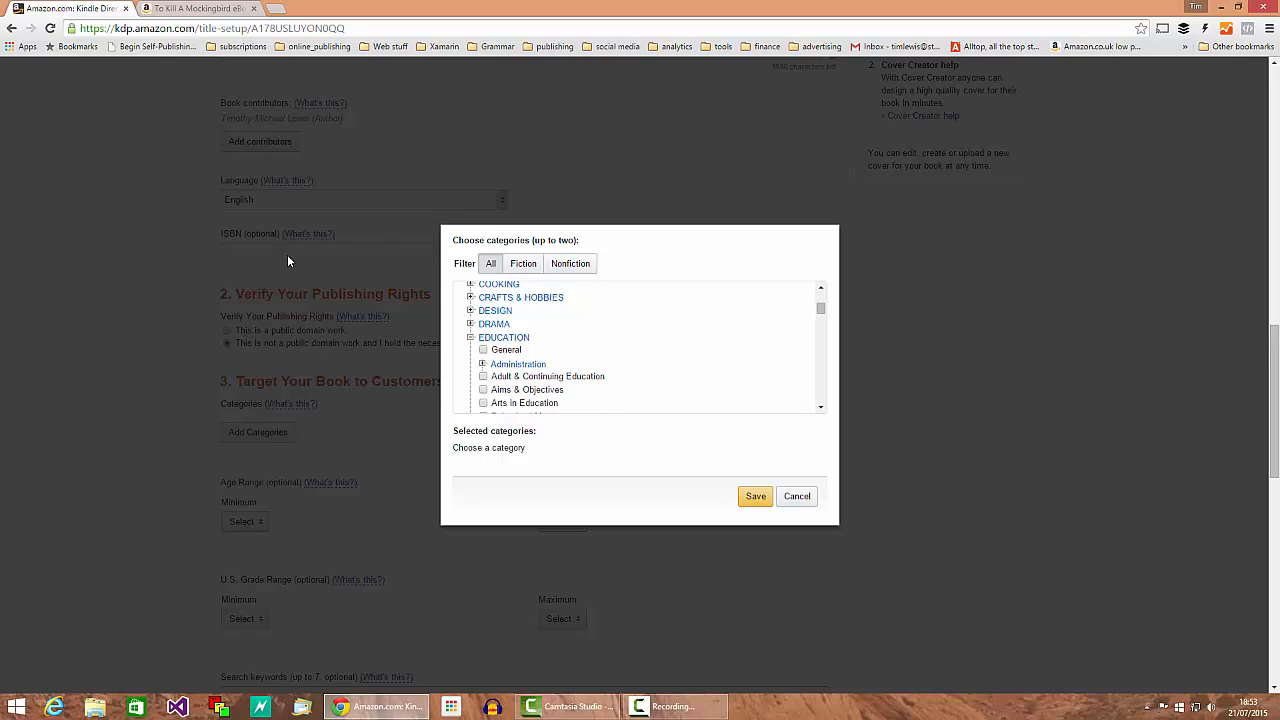
# Step: Choose EDUCATION > General and EDUCATION > Training & Certification as categories and save
pyautogui.click(484, 350)
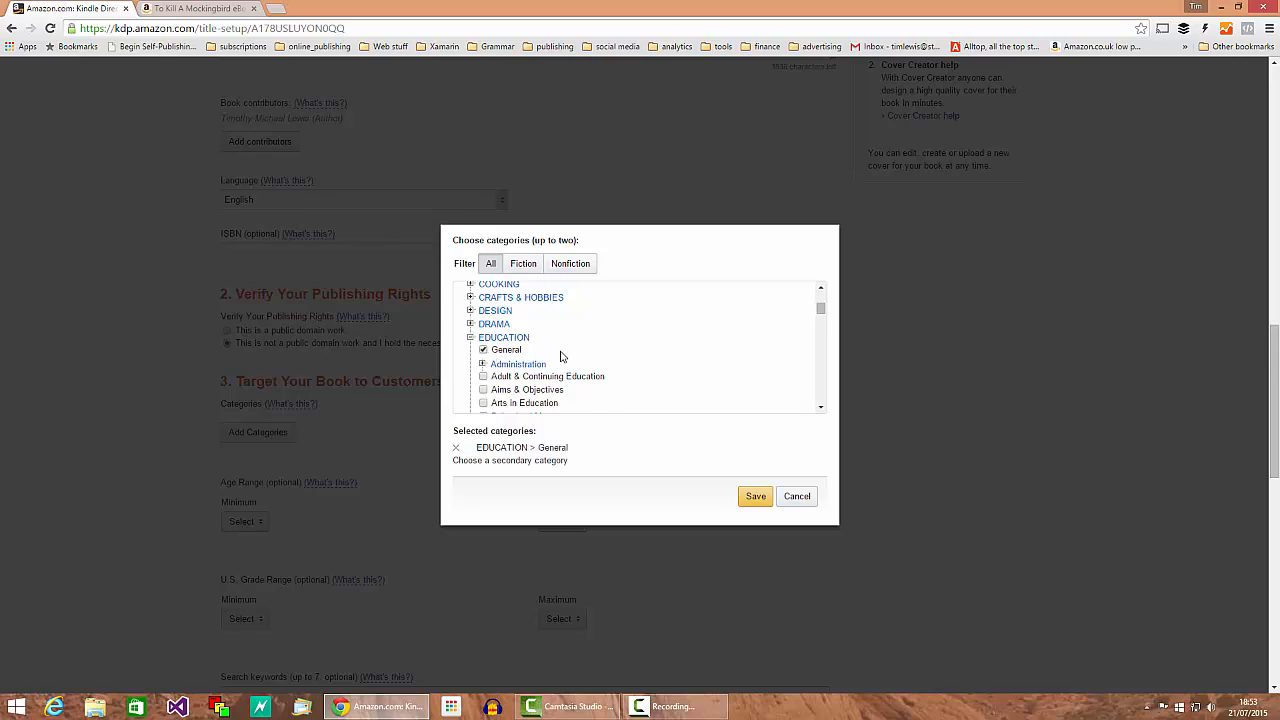
pyautogui.scroll(-5, 560, 356)
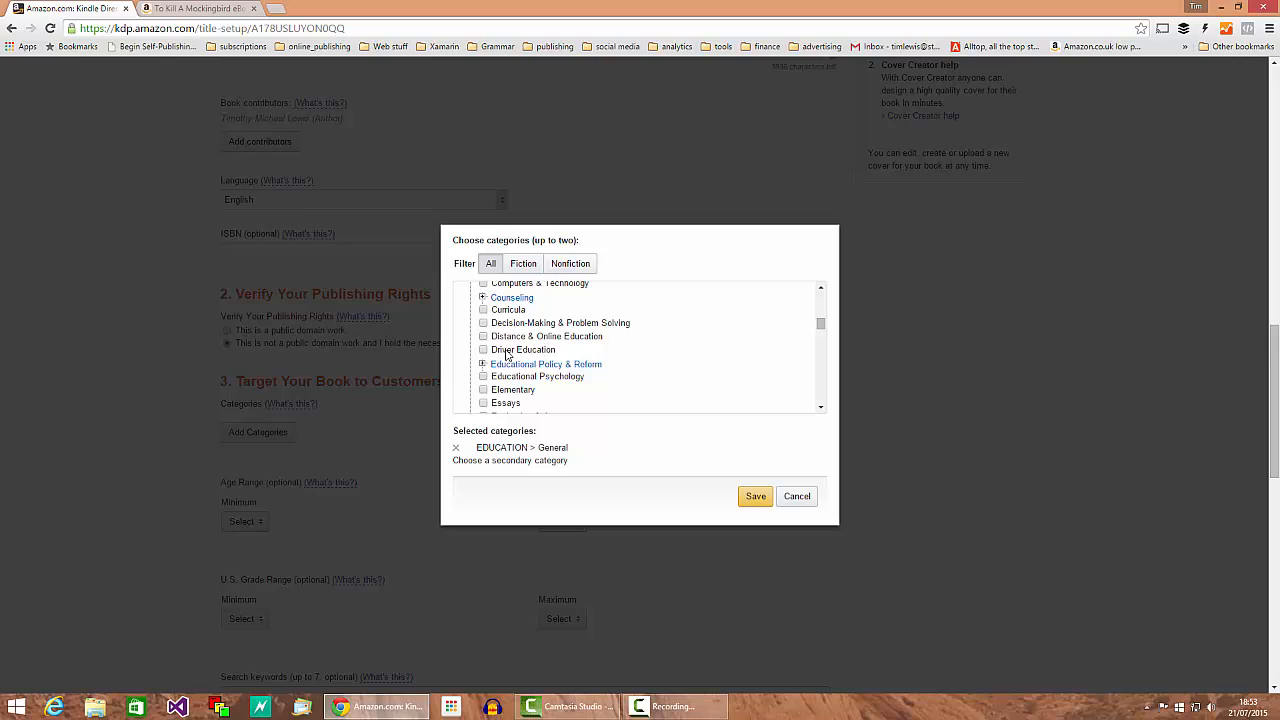
pyautogui.scroll(-2, 510, 340)
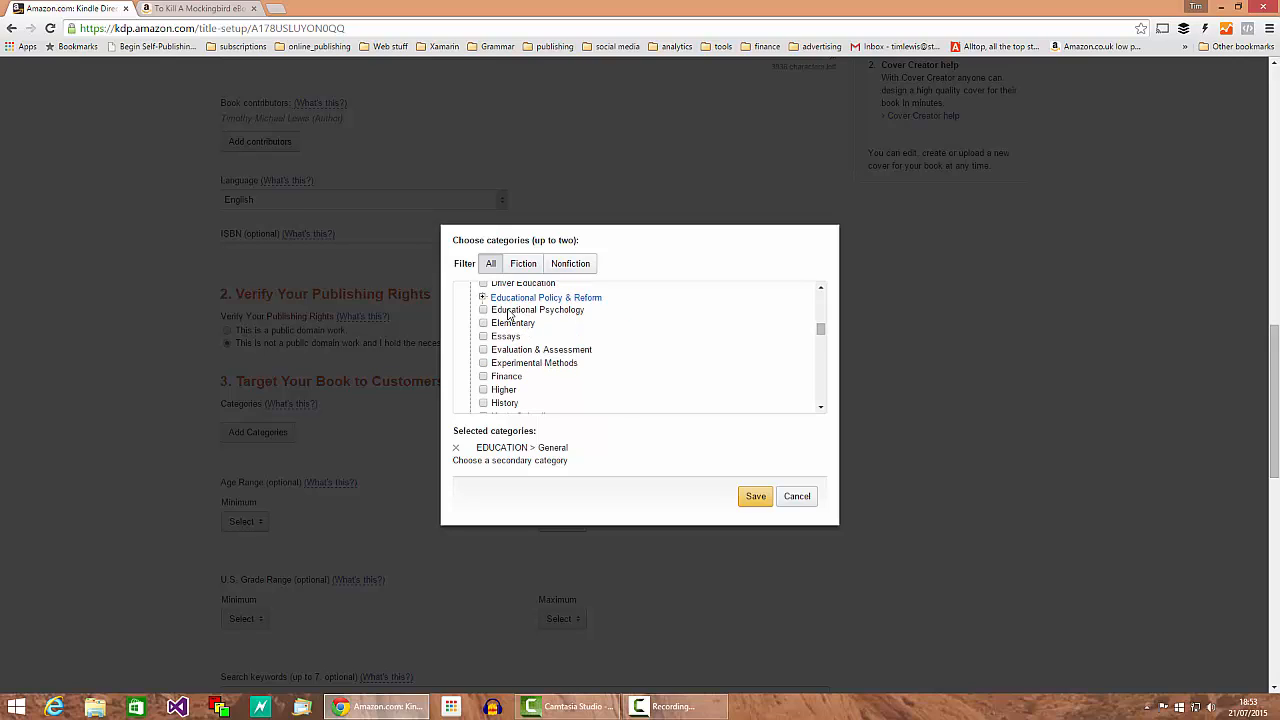
pyautogui.scroll(-5, 510, 330)
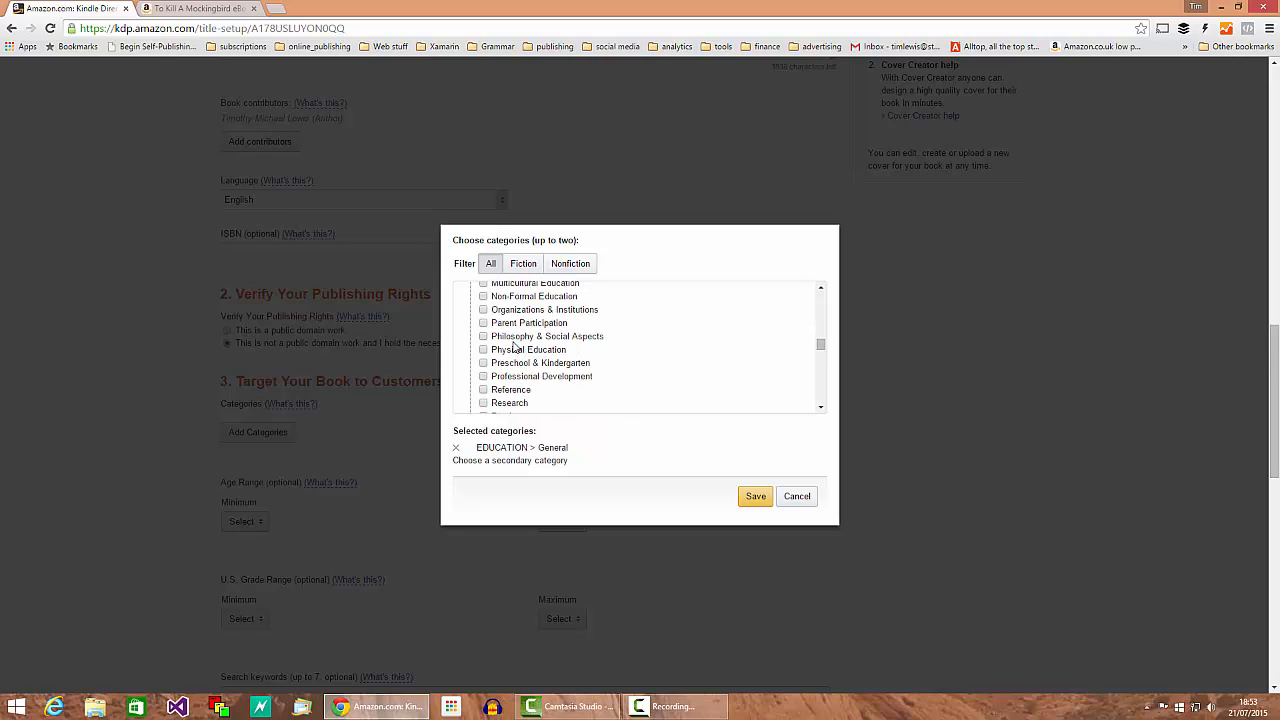
pyautogui.scroll(-2, 514, 347)
pyautogui.scroll(-2, 554, 337)
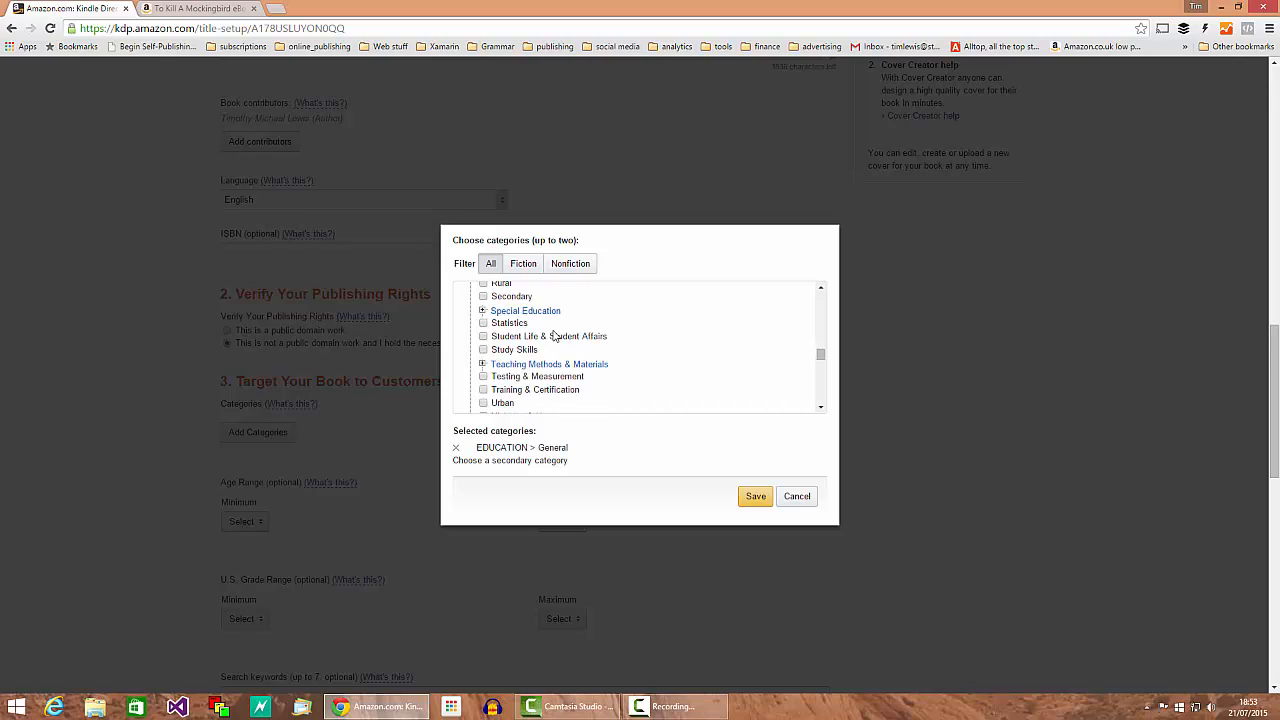
pyautogui.scroll(-2, 604, 388)
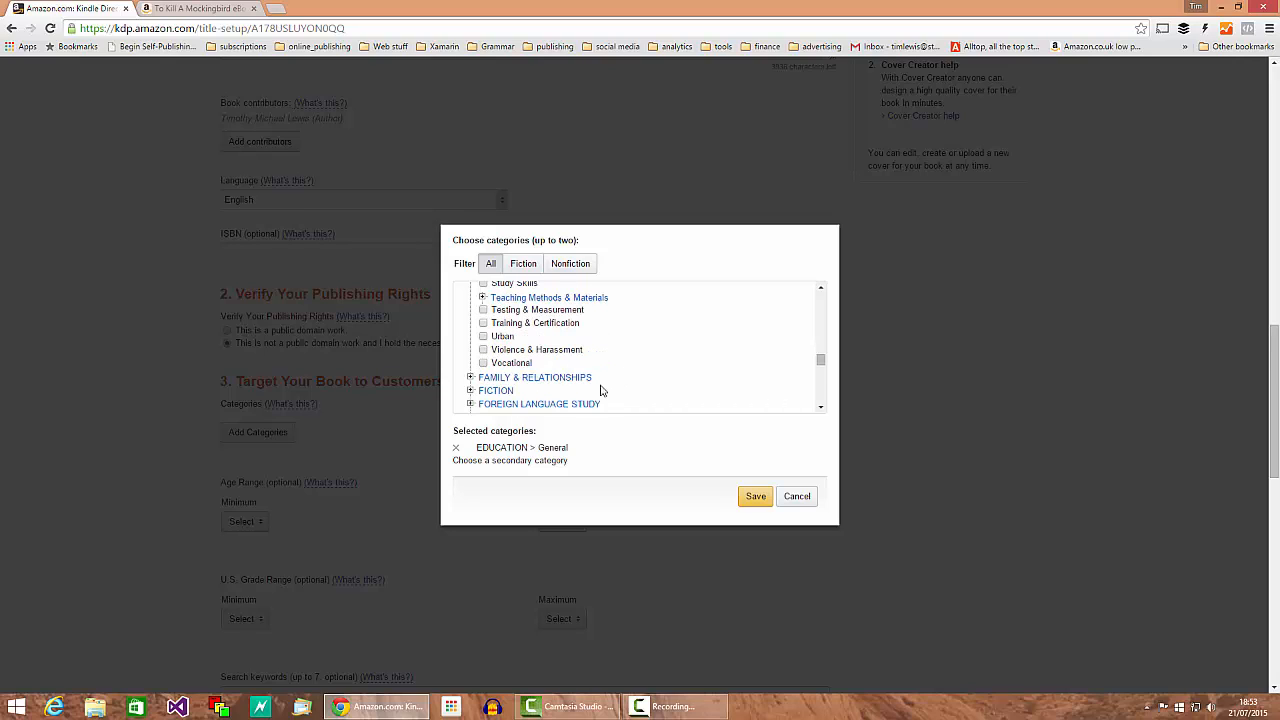
pyautogui.click(484, 323)
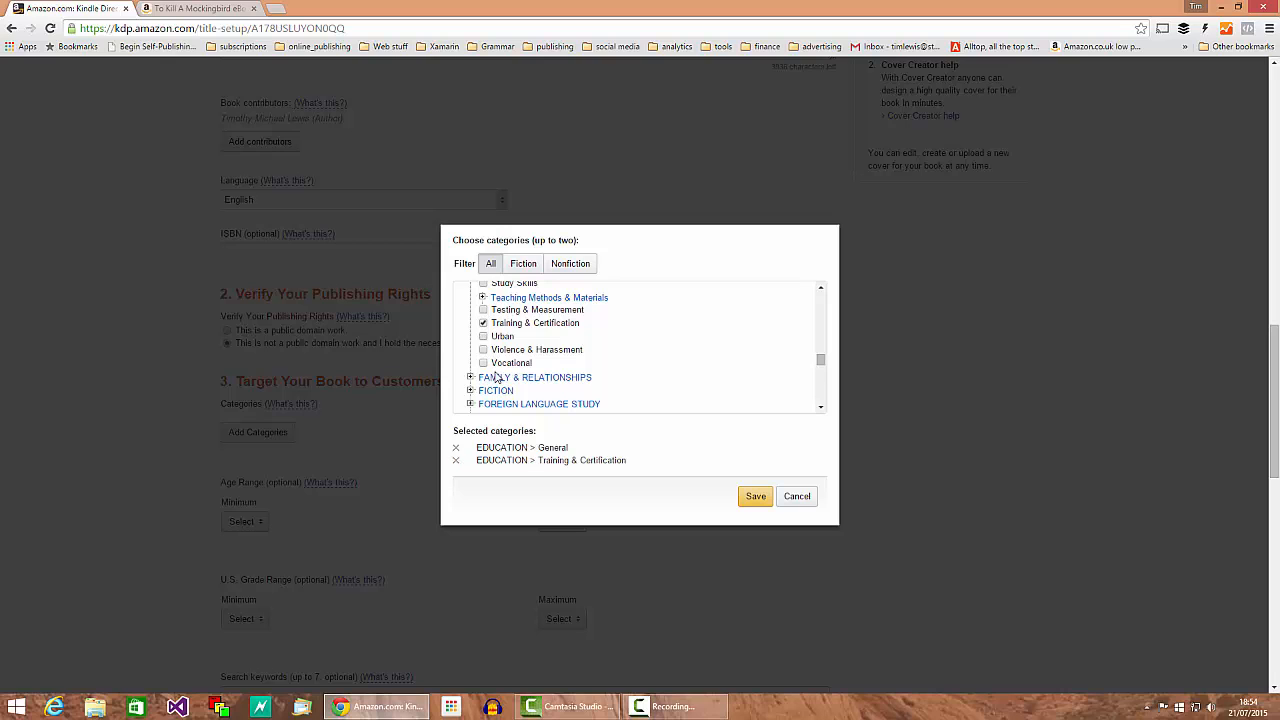
pyautogui.click(755, 497)
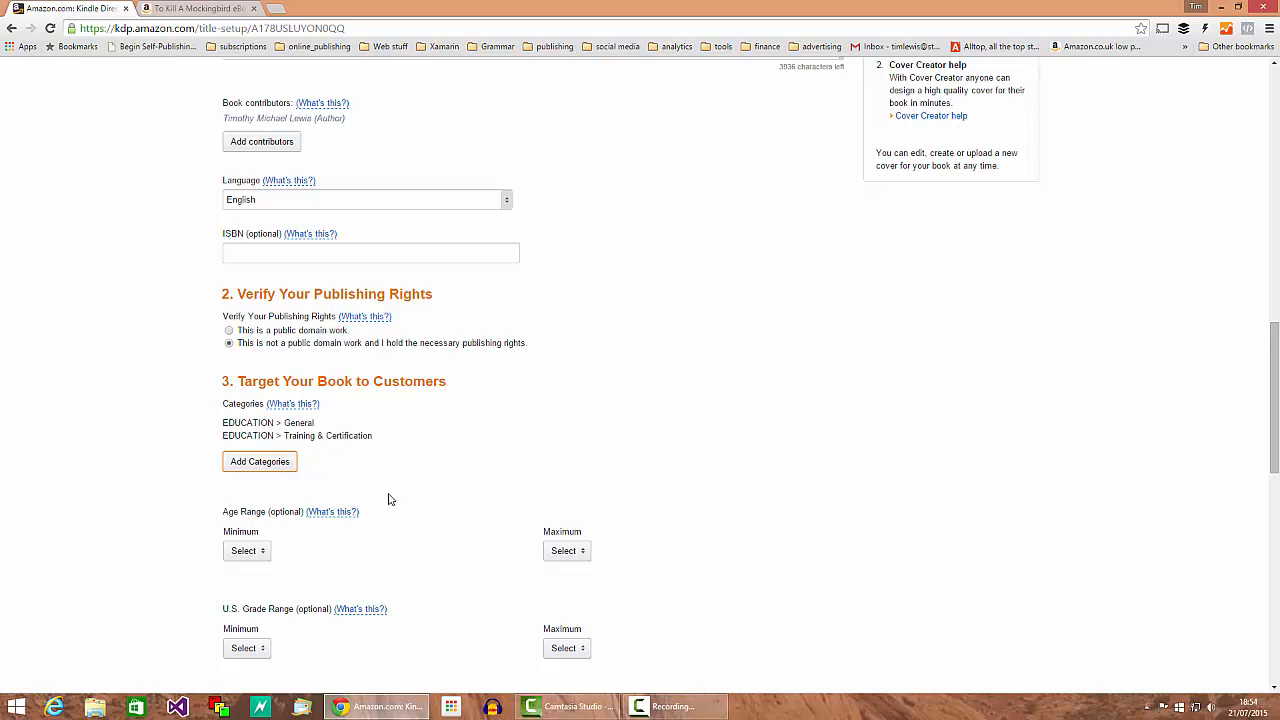
pyautogui.scroll(-1, 417, 494)
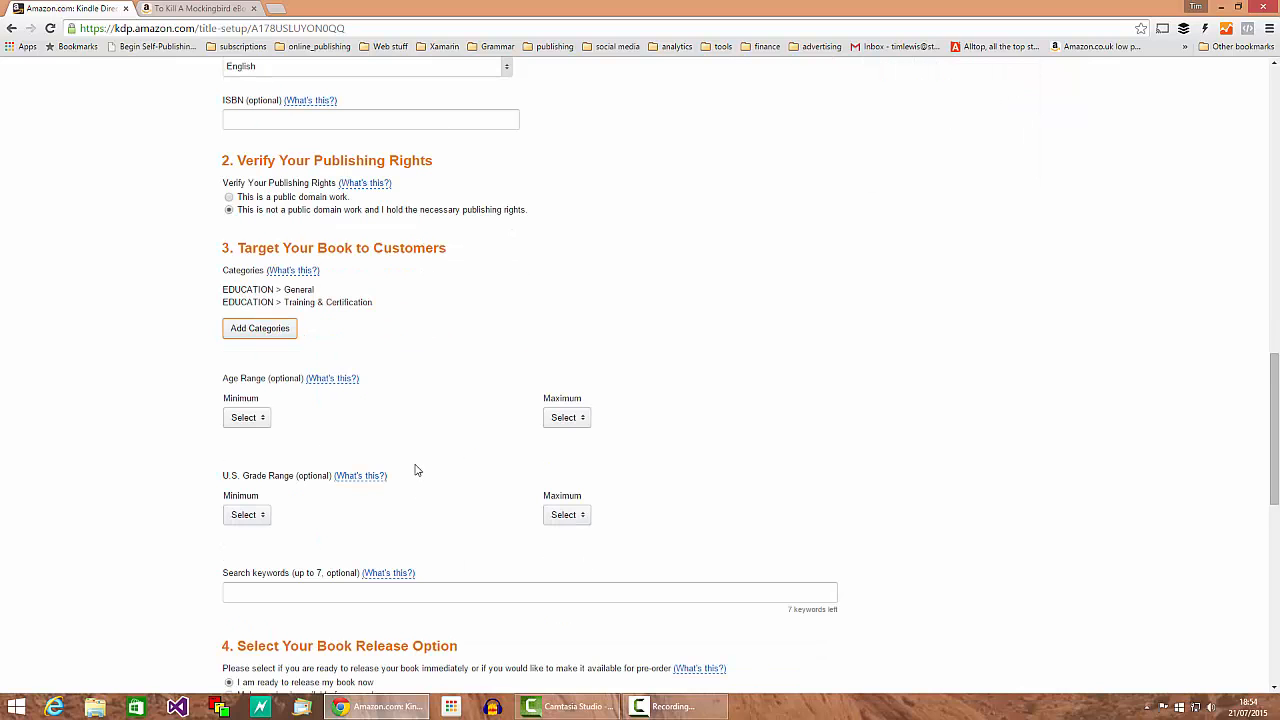
pyautogui.click(247, 421)
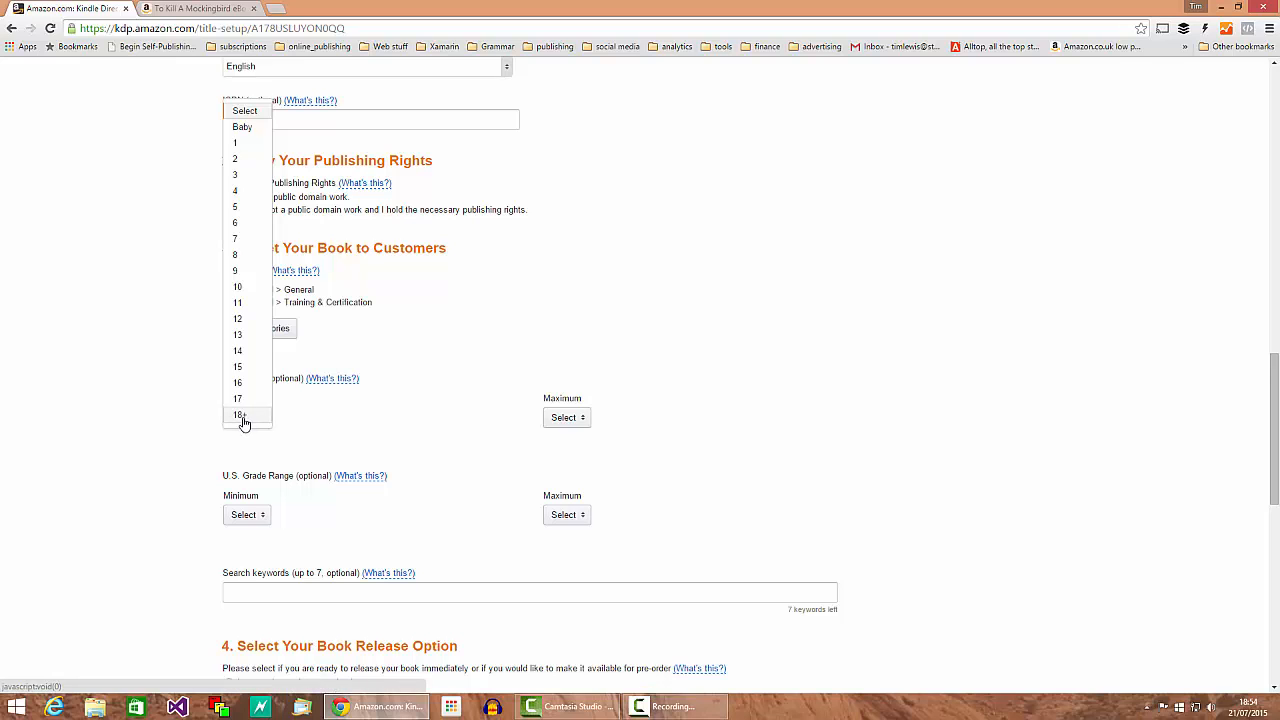
pyautogui.click(396, 446)
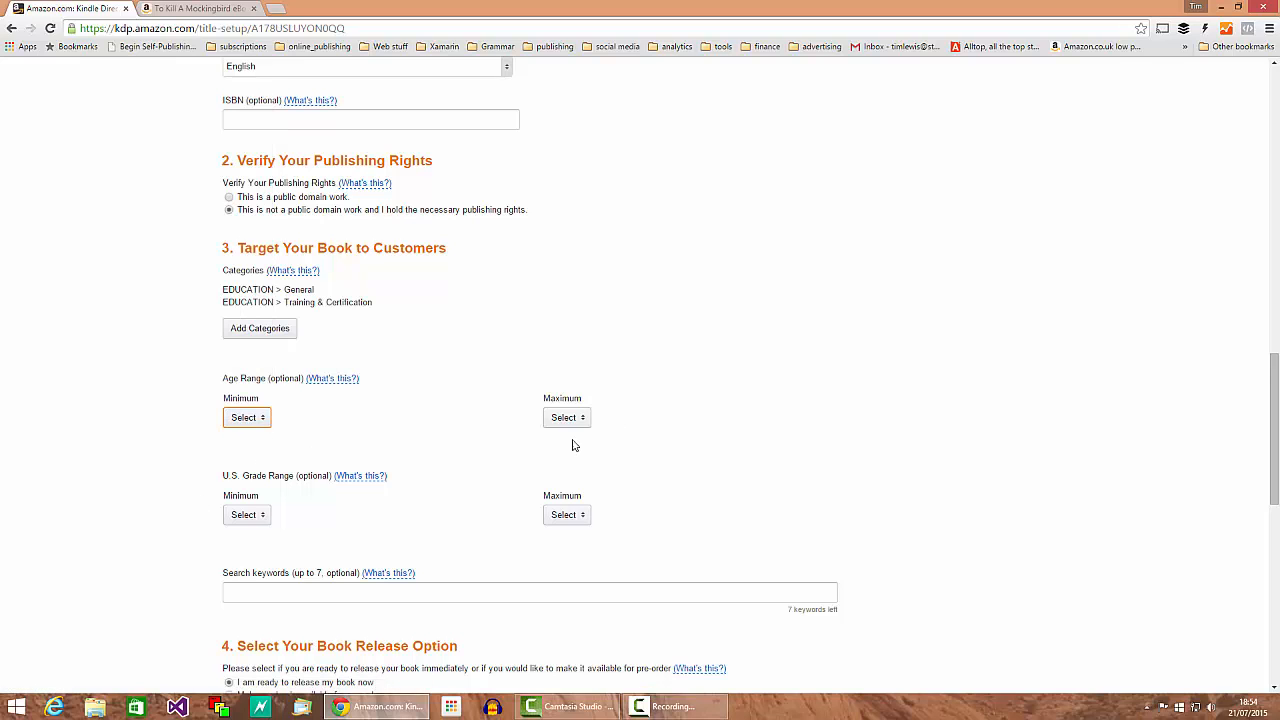
pyautogui.scroll(-2, 467, 454)
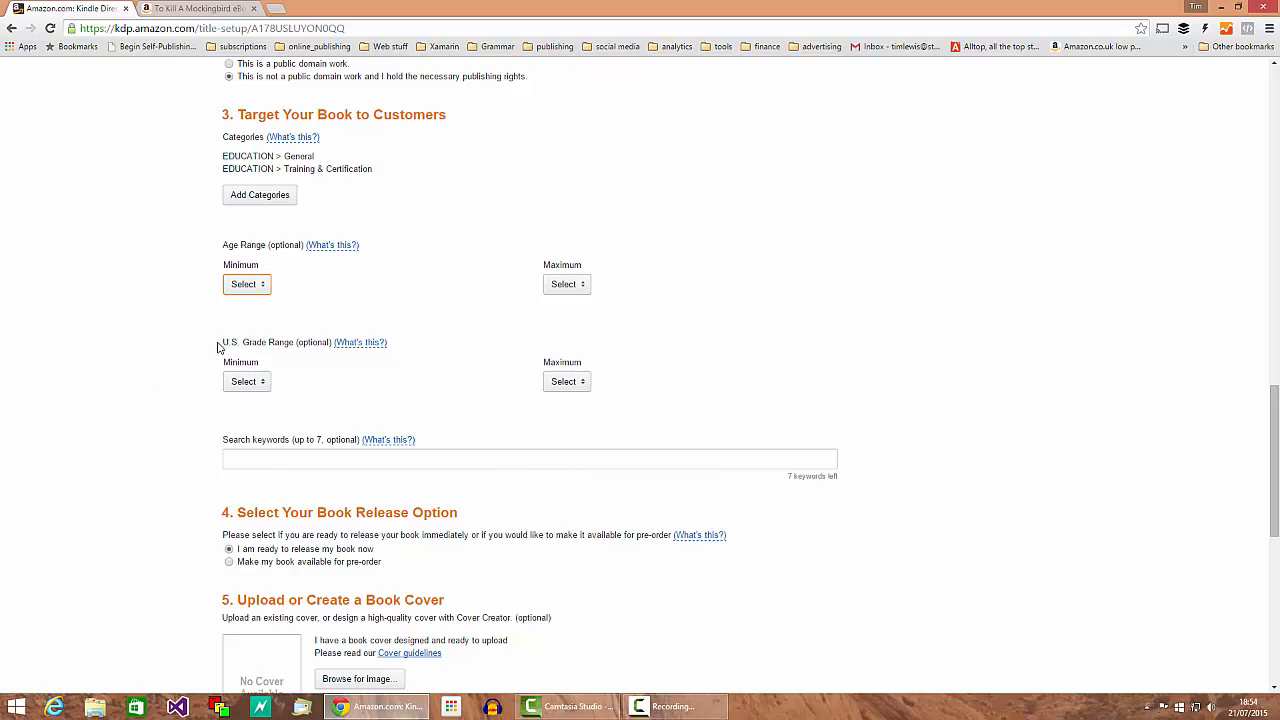
pyautogui.scroll(-2, 456, 385)
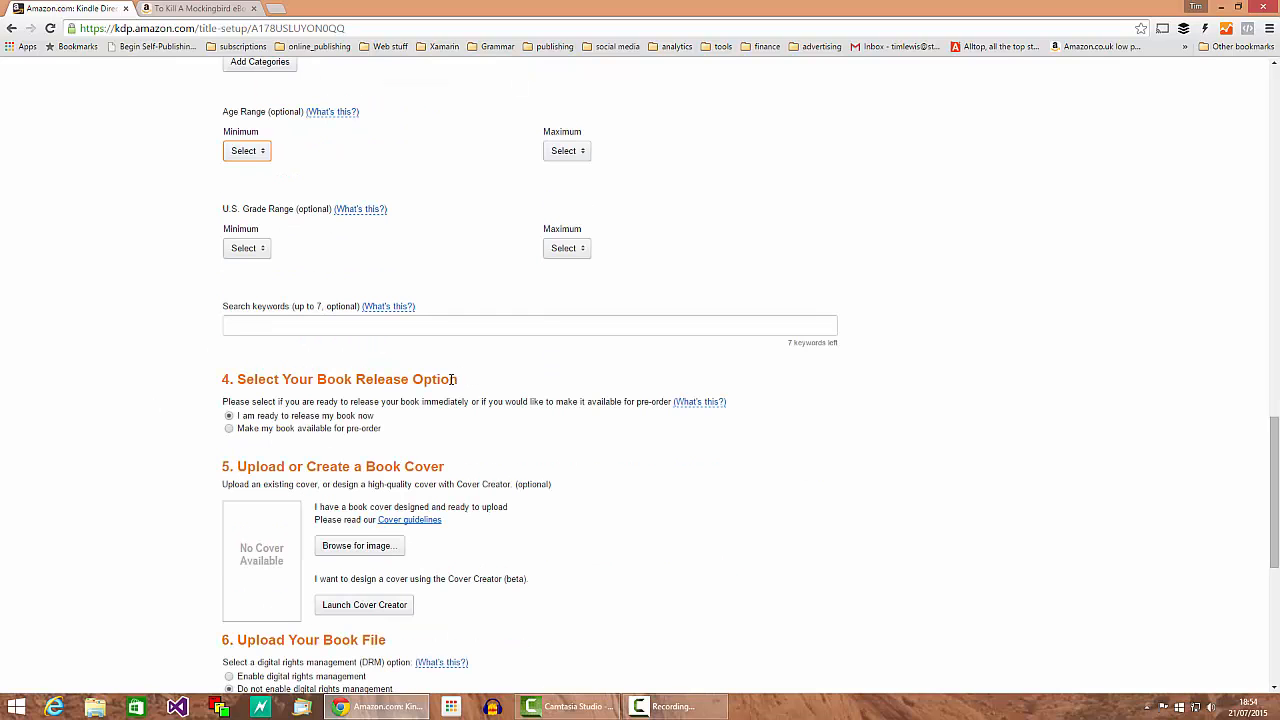
pyautogui.click(248, 326)
pyautogui.moveTo(228, 306)
pyautogui.mouseDown()
pyautogui.moveTo(350, 307)
pyautogui.moveTo(228, 306)
pyautogui.mouseUp()
pyautogui.click(238, 328)
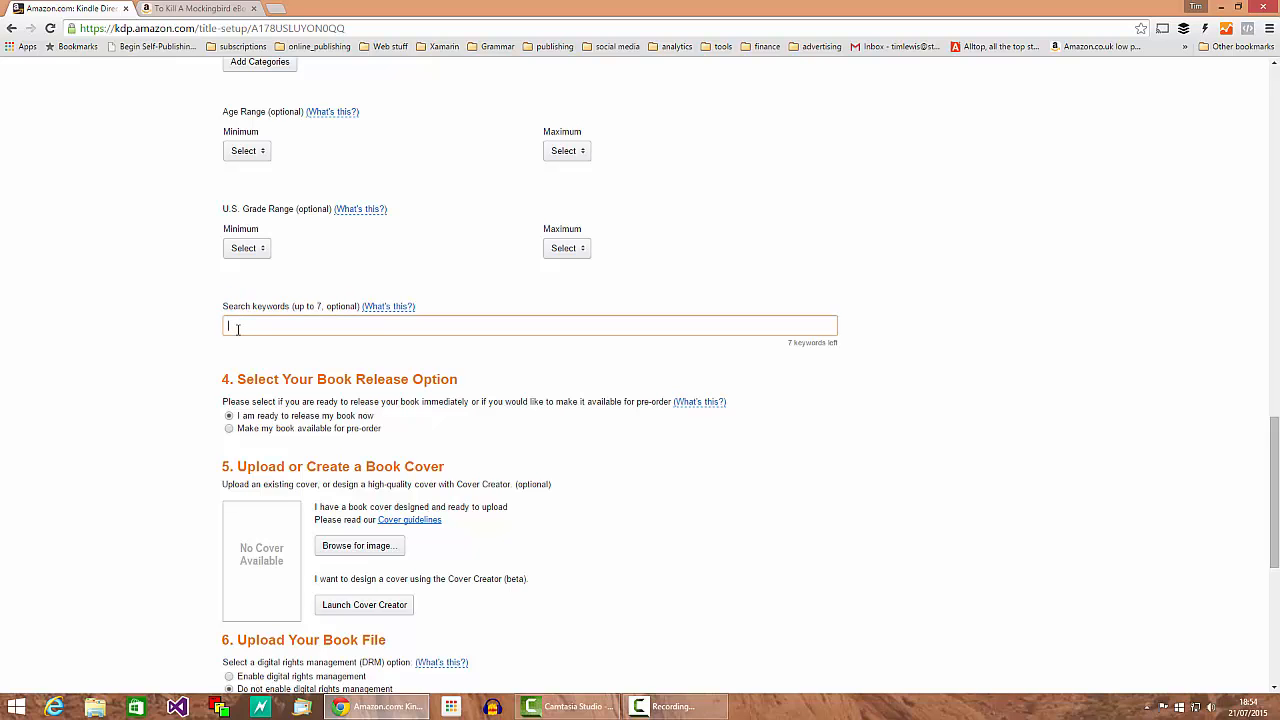
# Step: Search Amazon.co.uk's Kindle Store for 'begin self-publishing', returning 19 results
pyautogui.click(182, 9)
pyautogui.scroll(1, 397, 547)
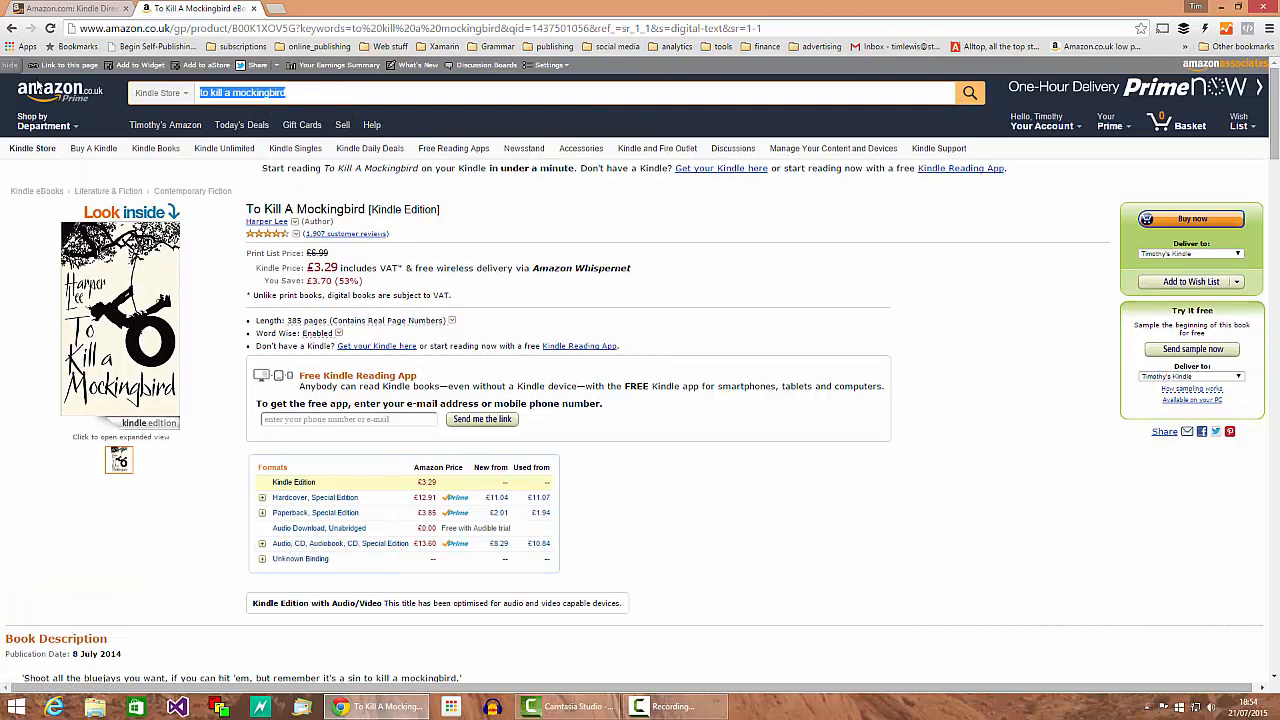
pyautogui.write('begin self-publishing')
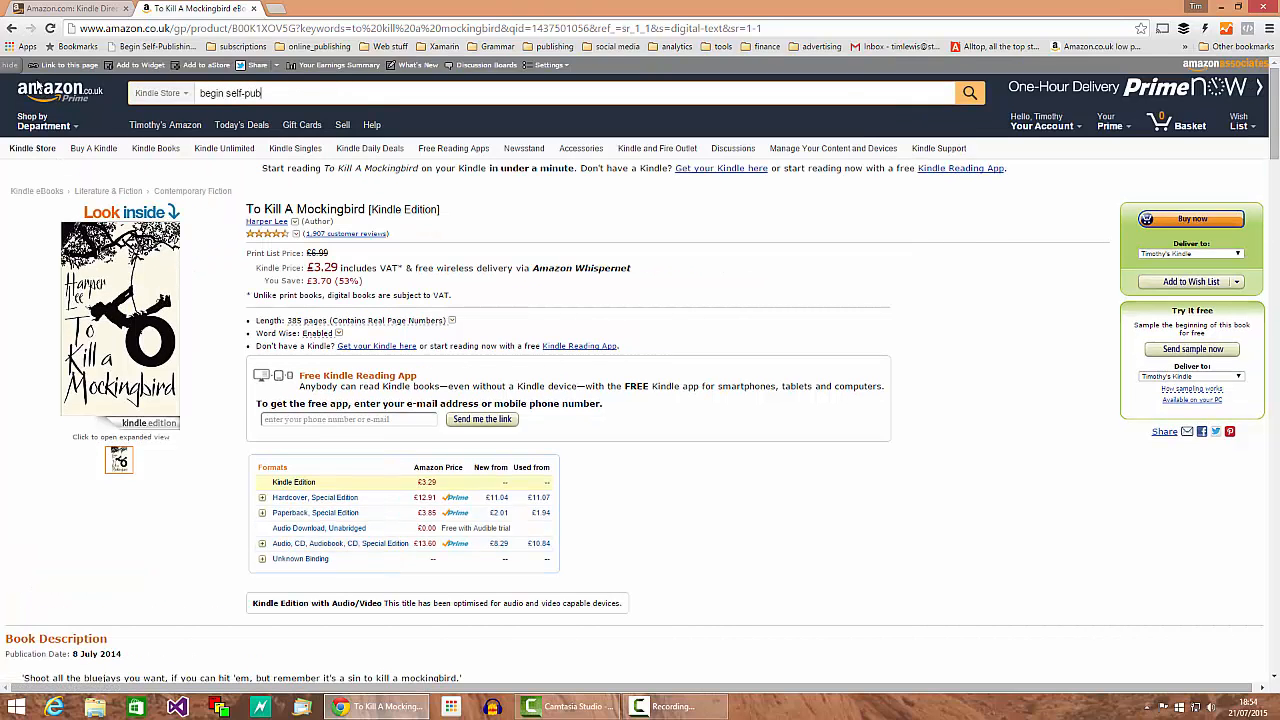
pyautogui.press('Return')
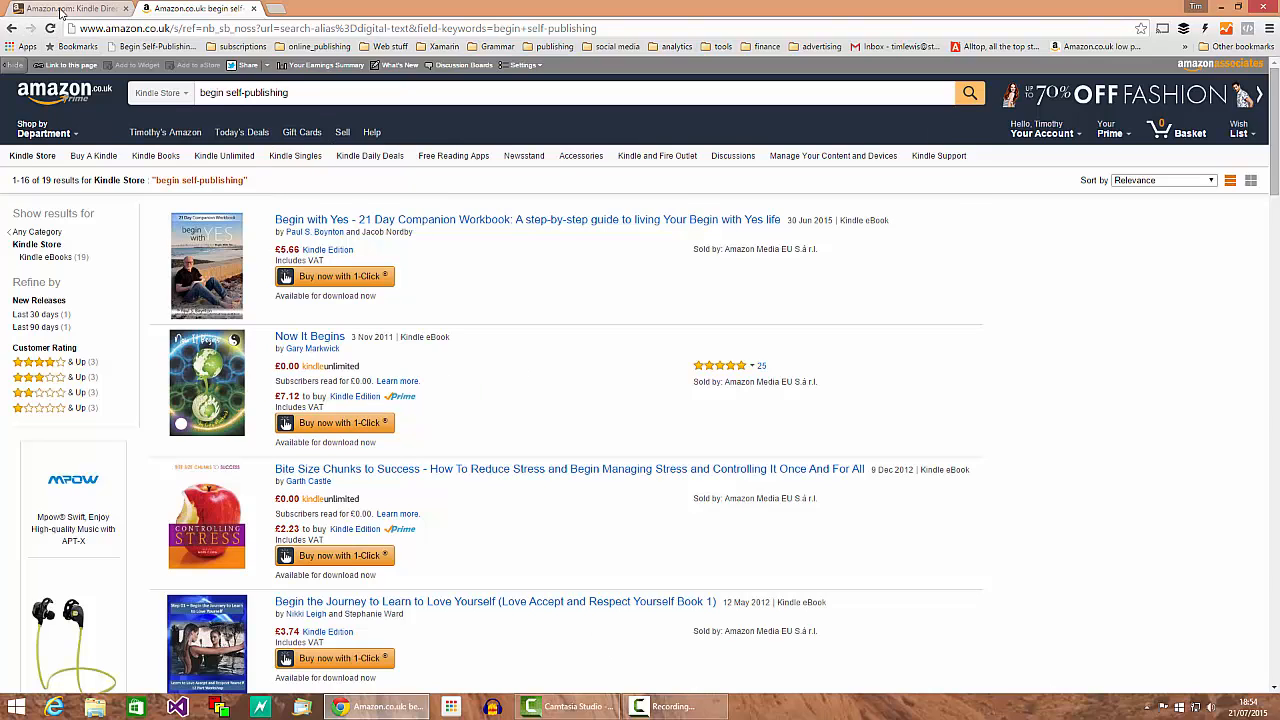
pyautogui.click(14, 8)
# Step: Add 'begin self-publishing' to the search keywords, rechecking the Amazon.co.uk results
pyautogui.write('begin slef')
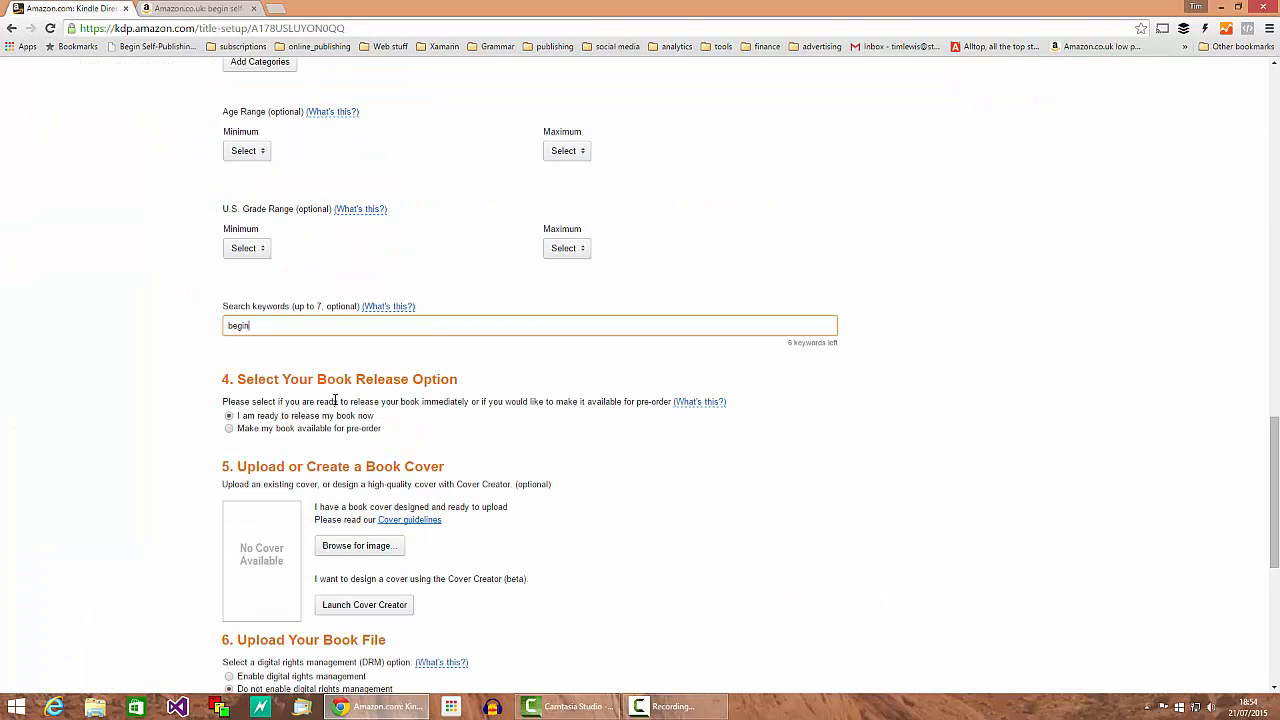
pyautogui.press('BackSpace')
pyautogui.press('BackSpace')
pyautogui.press('BackSpace')
pyautogui.write('elf-publishing,')
pyautogui.click(190, 9)
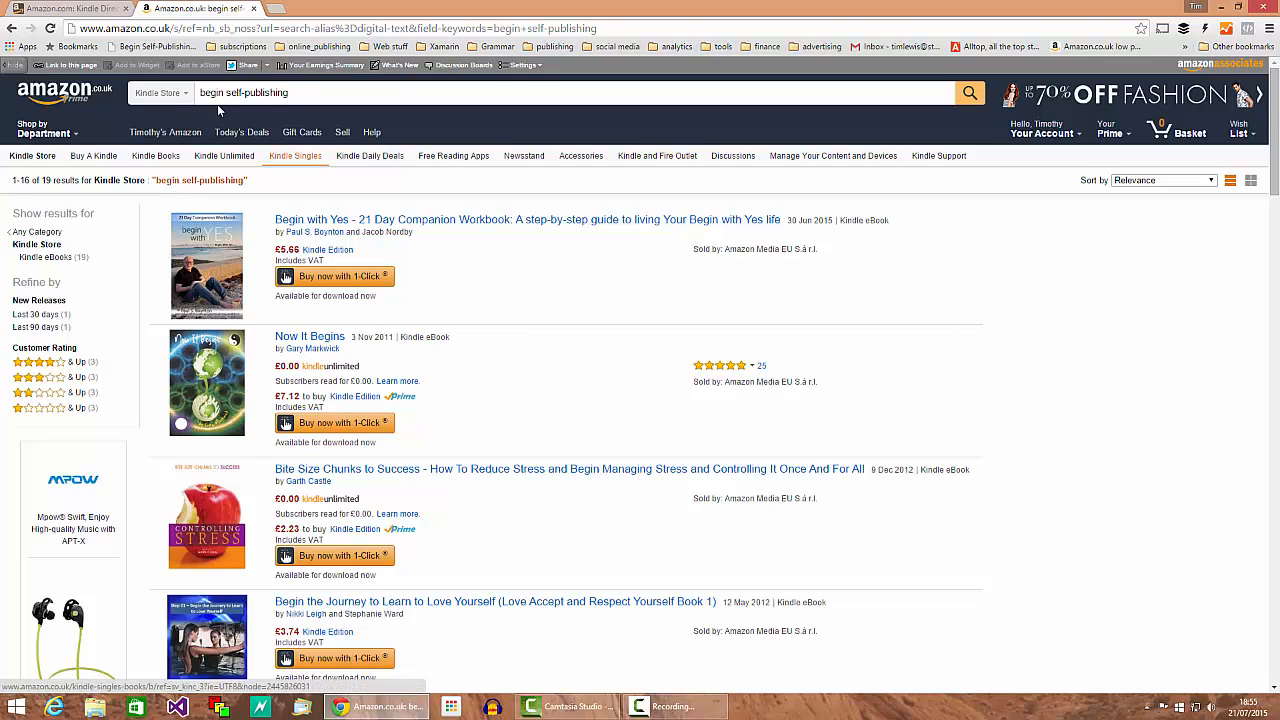
pyautogui.click(65, 8)
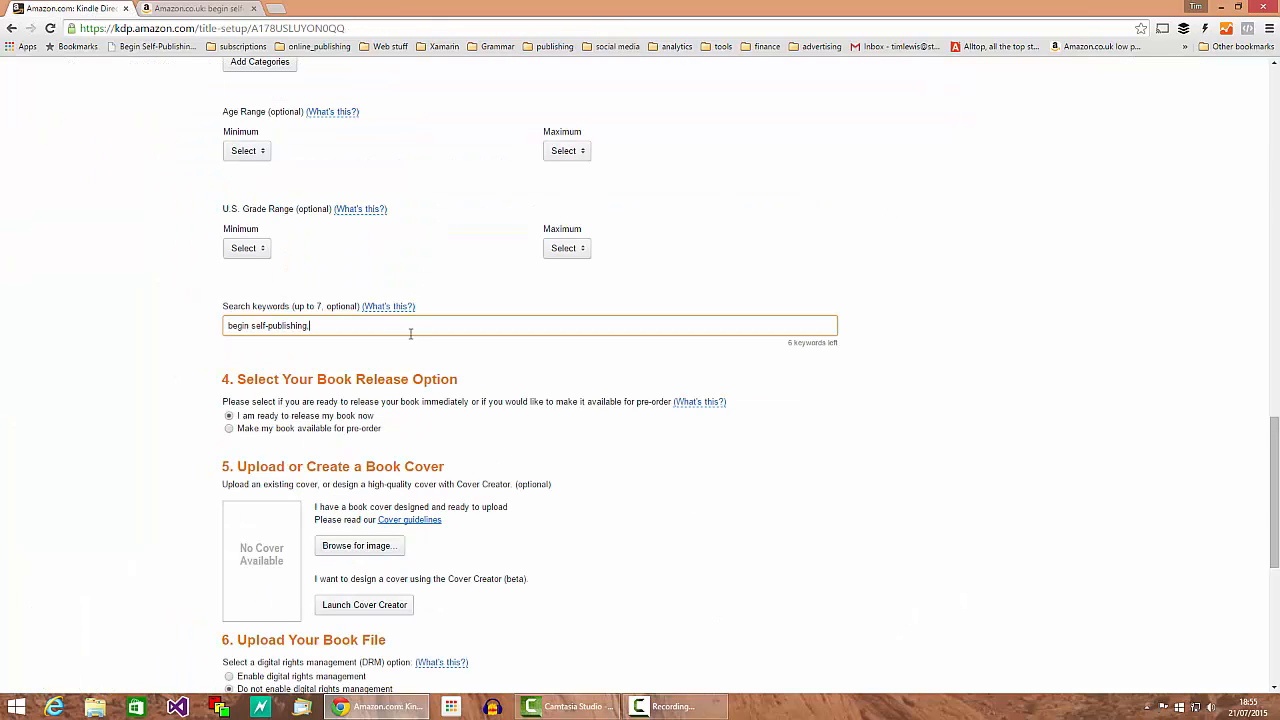
# Step: Search the Amazon.co.uk Kindle Store for 'self-publishing' and browse the 25,442 results
pyautogui.write('ublishing')
pyautogui.click(200, 9)
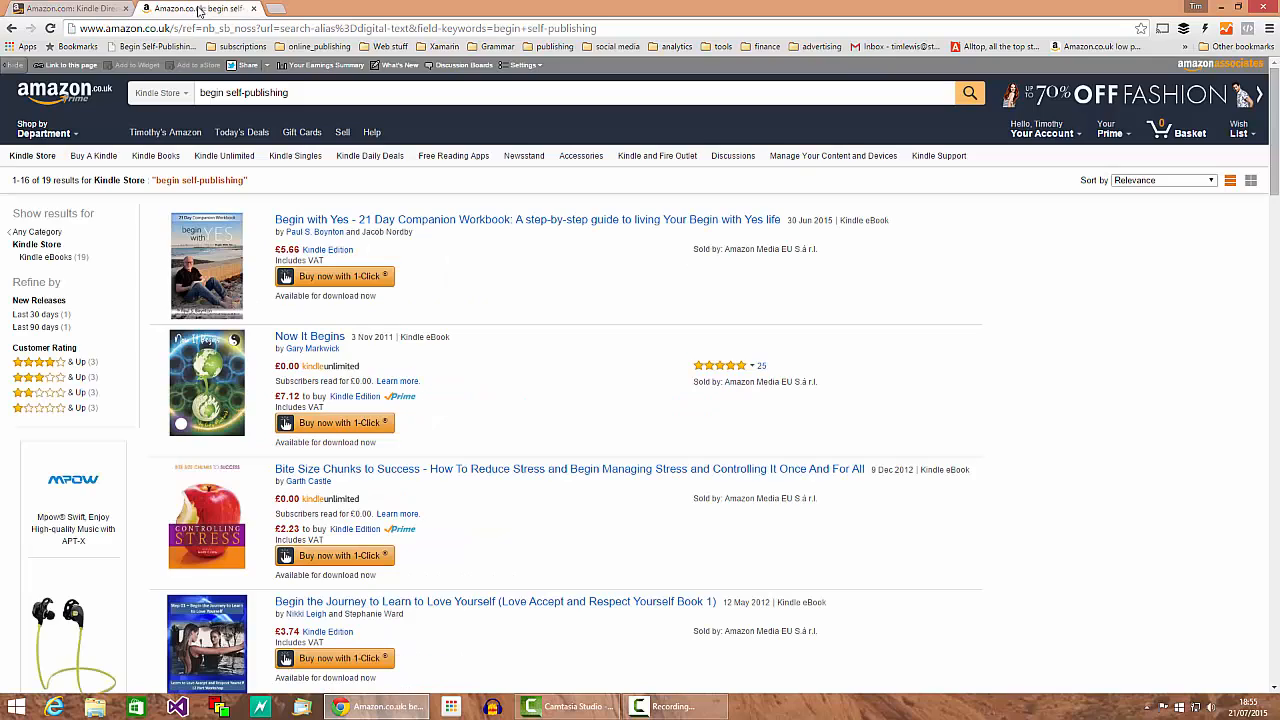
pyautogui.moveTo(225, 94); pyautogui.dragTo(45, 82)
pyautogui.press('Delete')
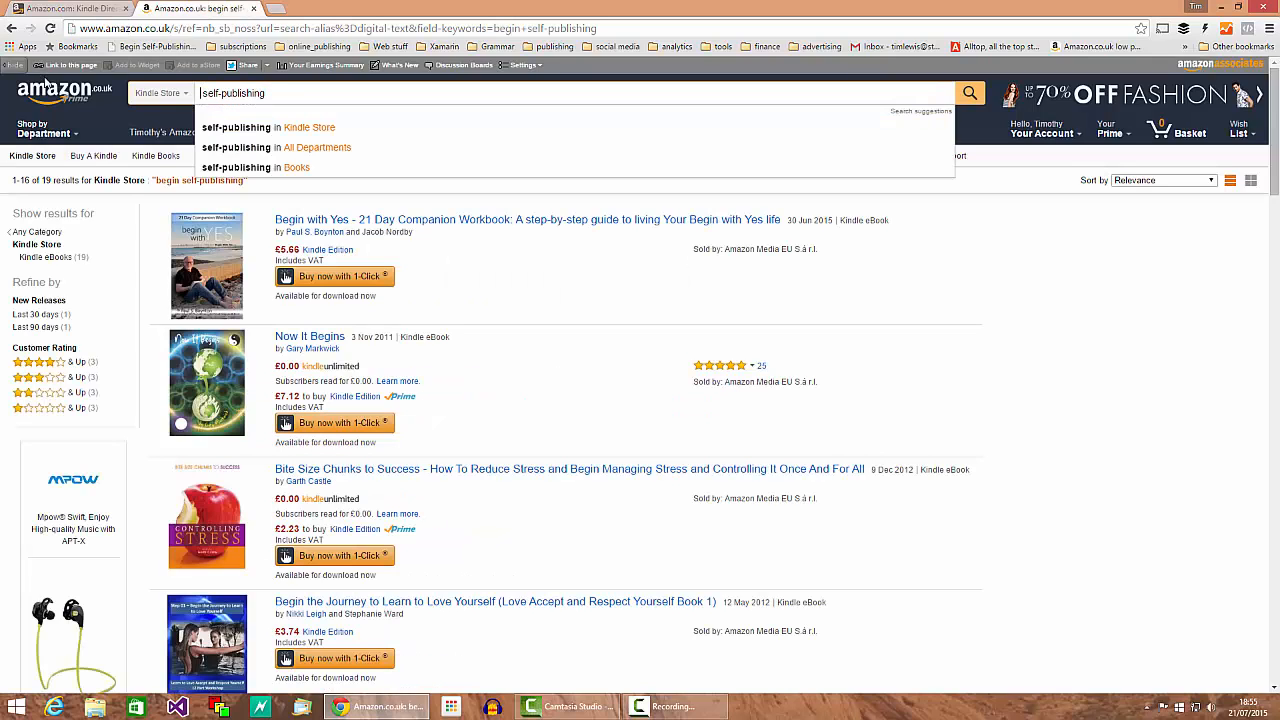
pyautogui.press('Return')
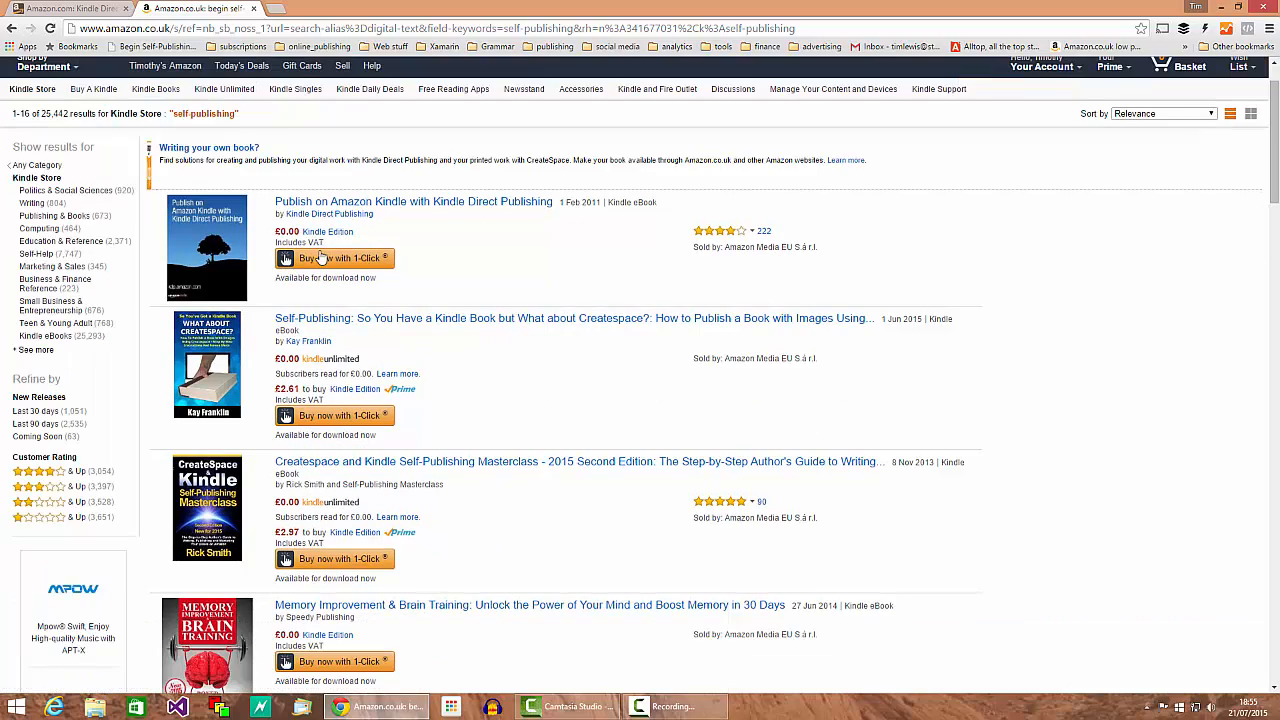
pyautogui.scroll(-3, 485, 530)
pyautogui.scroll(3, 450, 588)
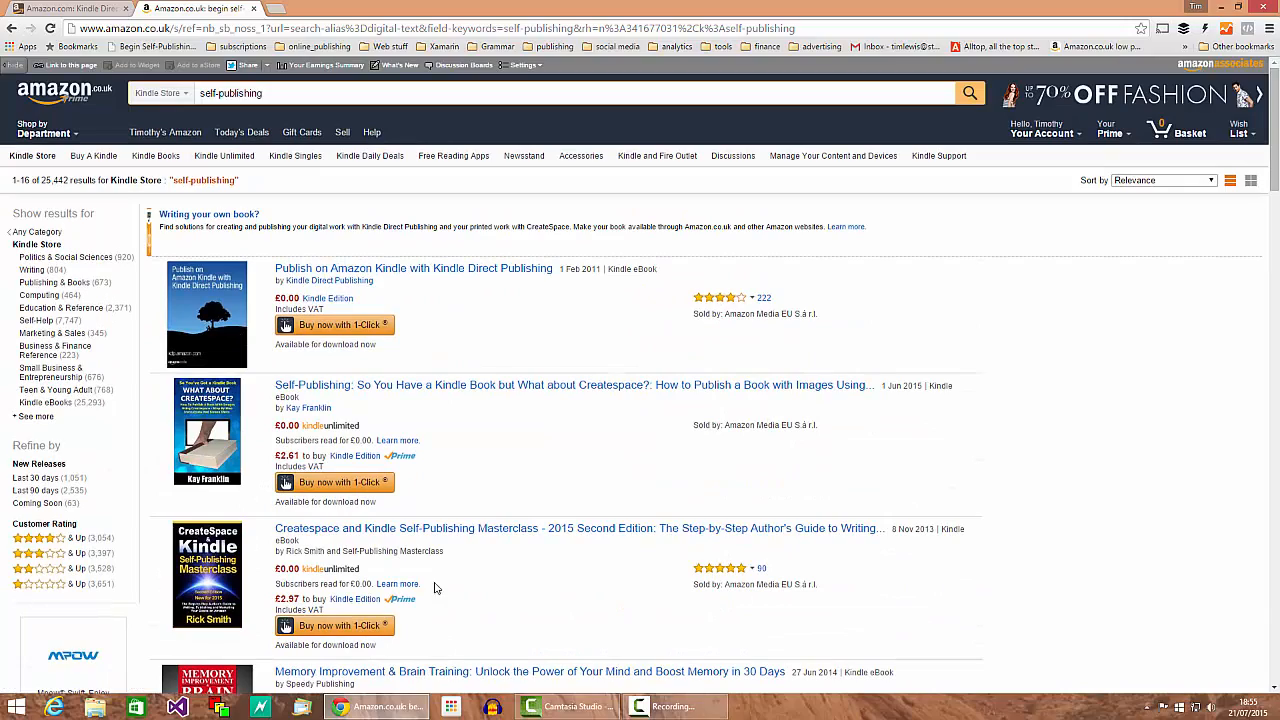
# Step: Append publishing, writing, book, eBook and KDP to the KDP search keywords
pyautogui.click(50, 8)
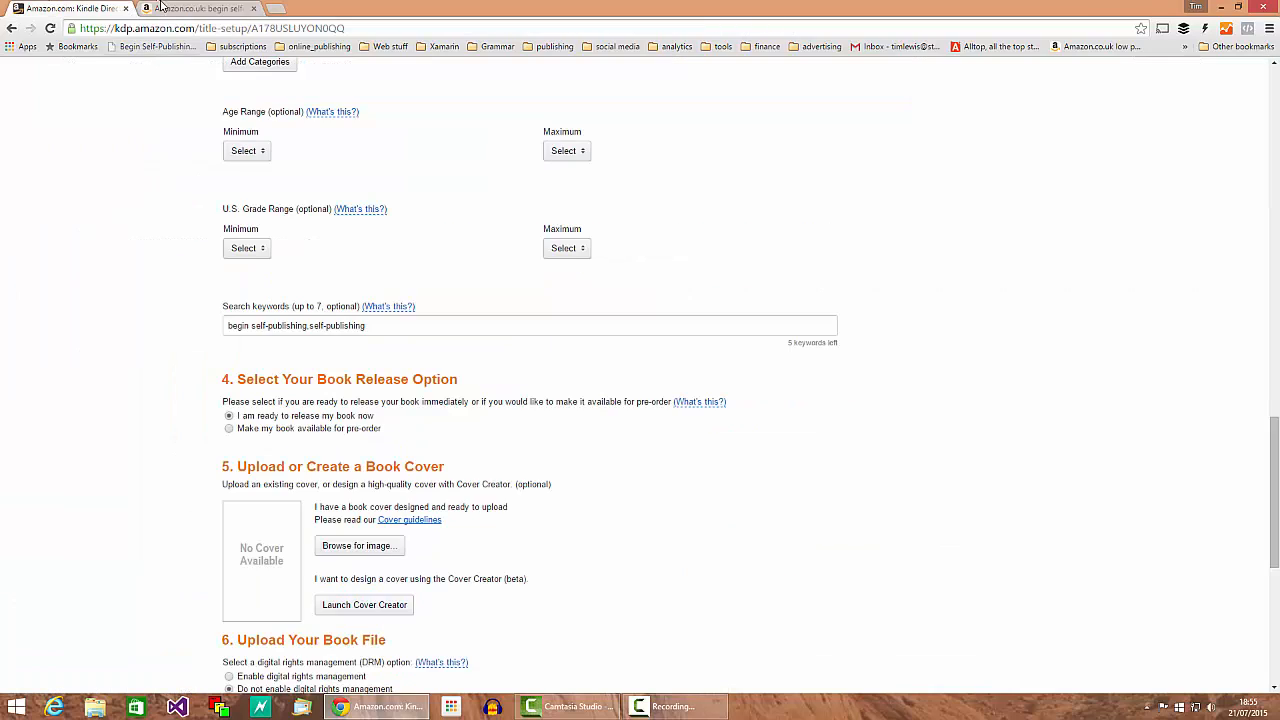
pyautogui.click(366, 326)
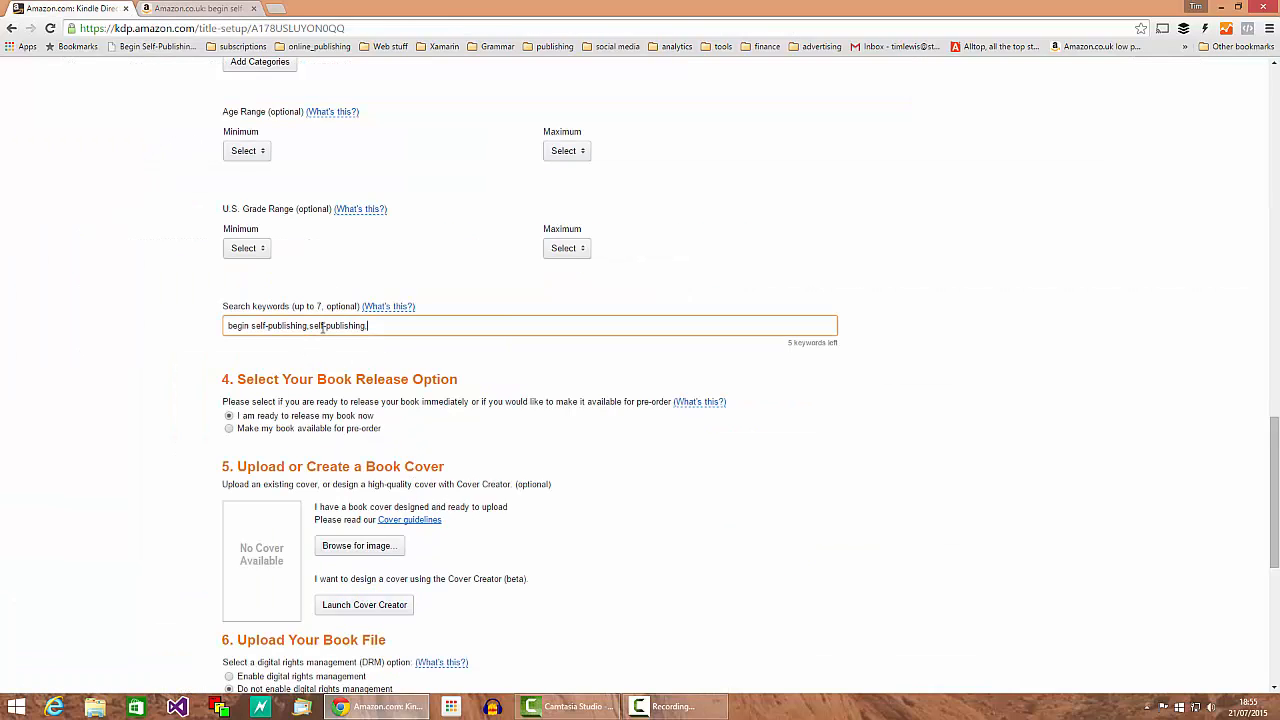
pyautogui.write(',publishing,writing,book,eBook,KDP')
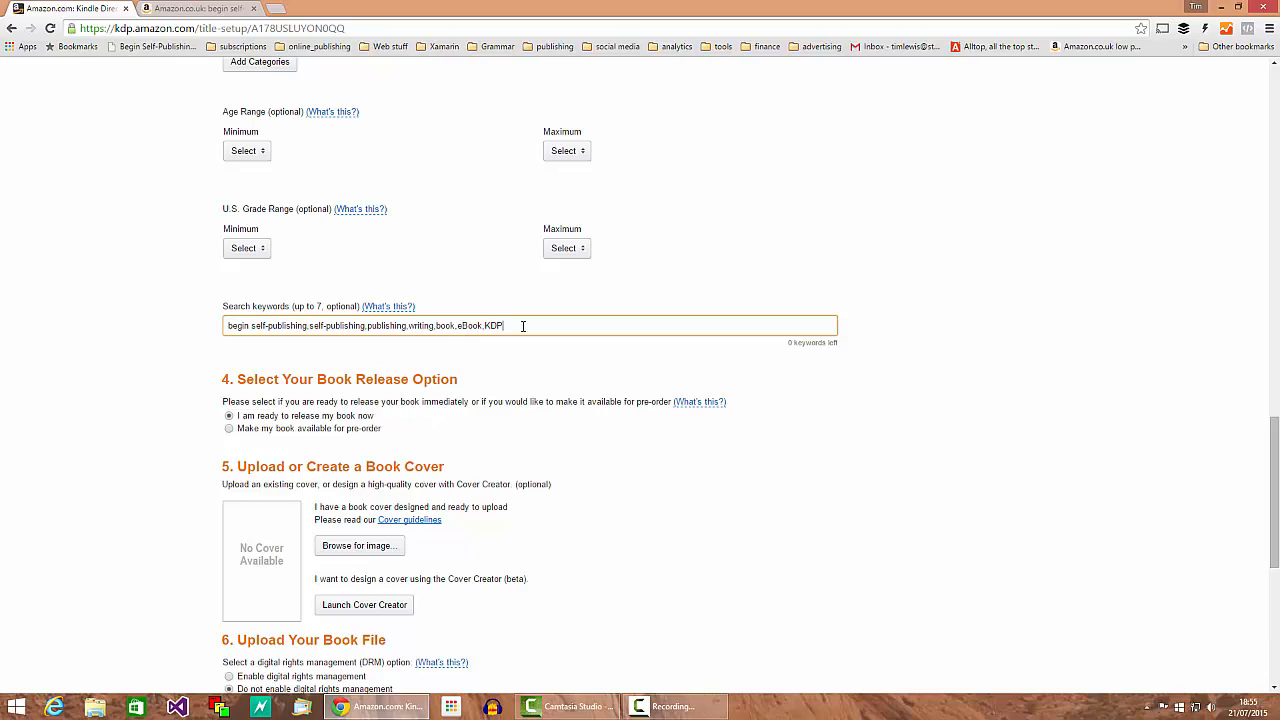
pyautogui.moveTo(264, 327); pyautogui.dragTo(269, 327)
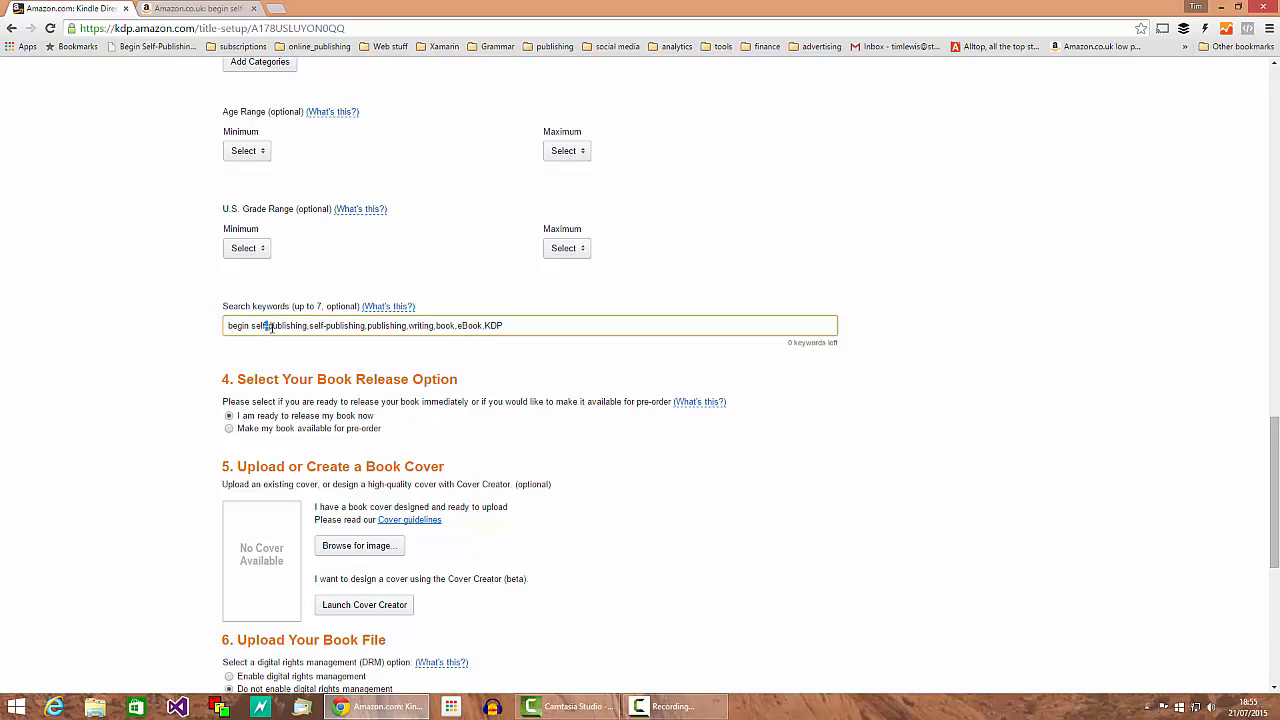
pyautogui.click(379, 333)
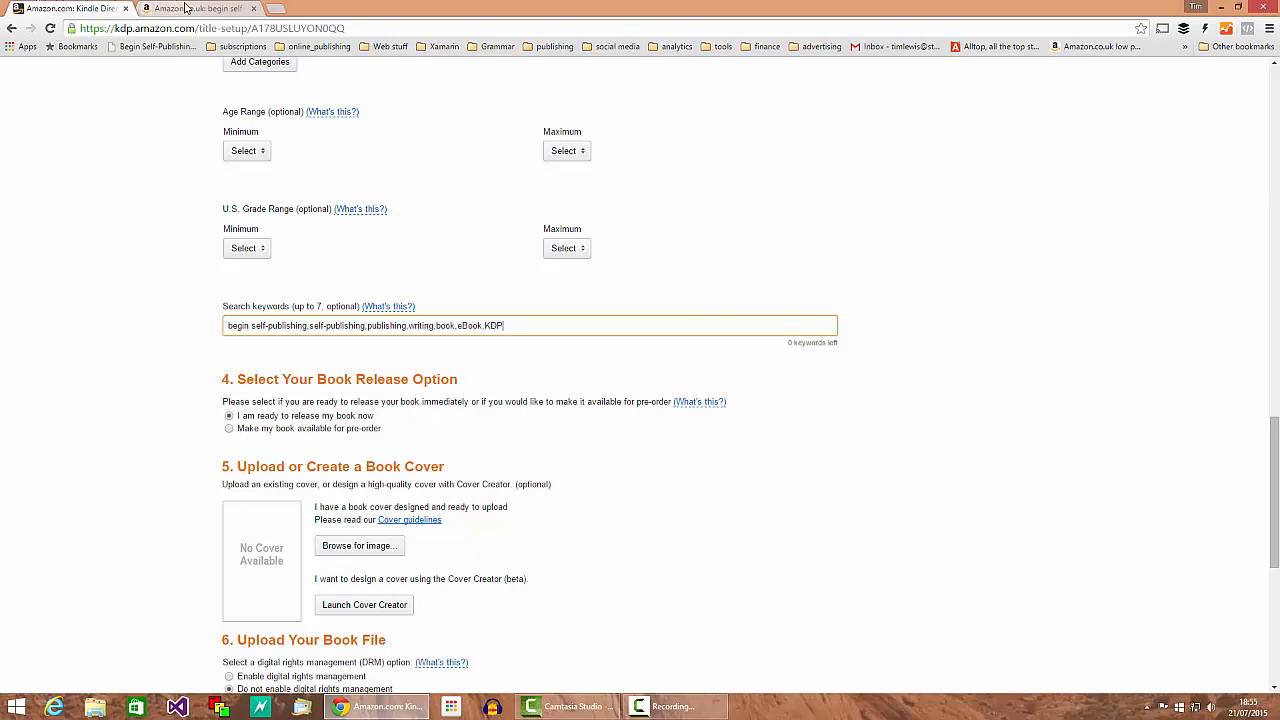
pyautogui.click(185, 8)
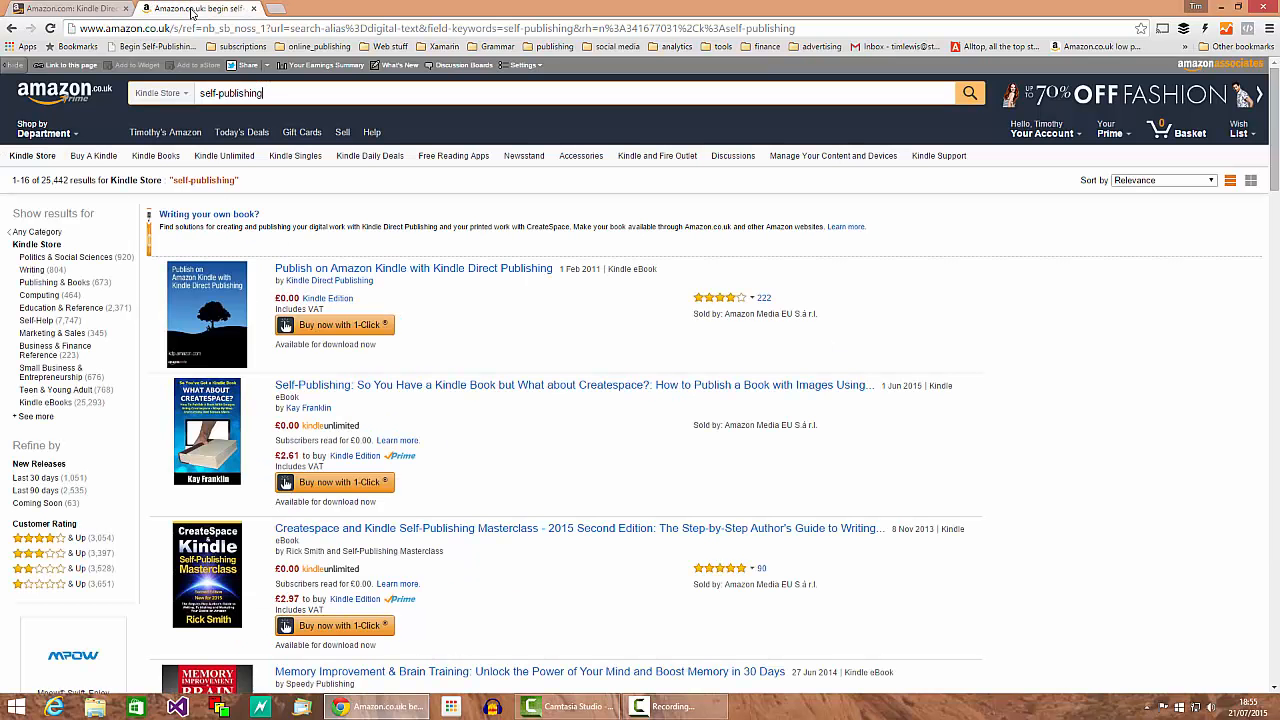
pyautogui.click(12, 28)
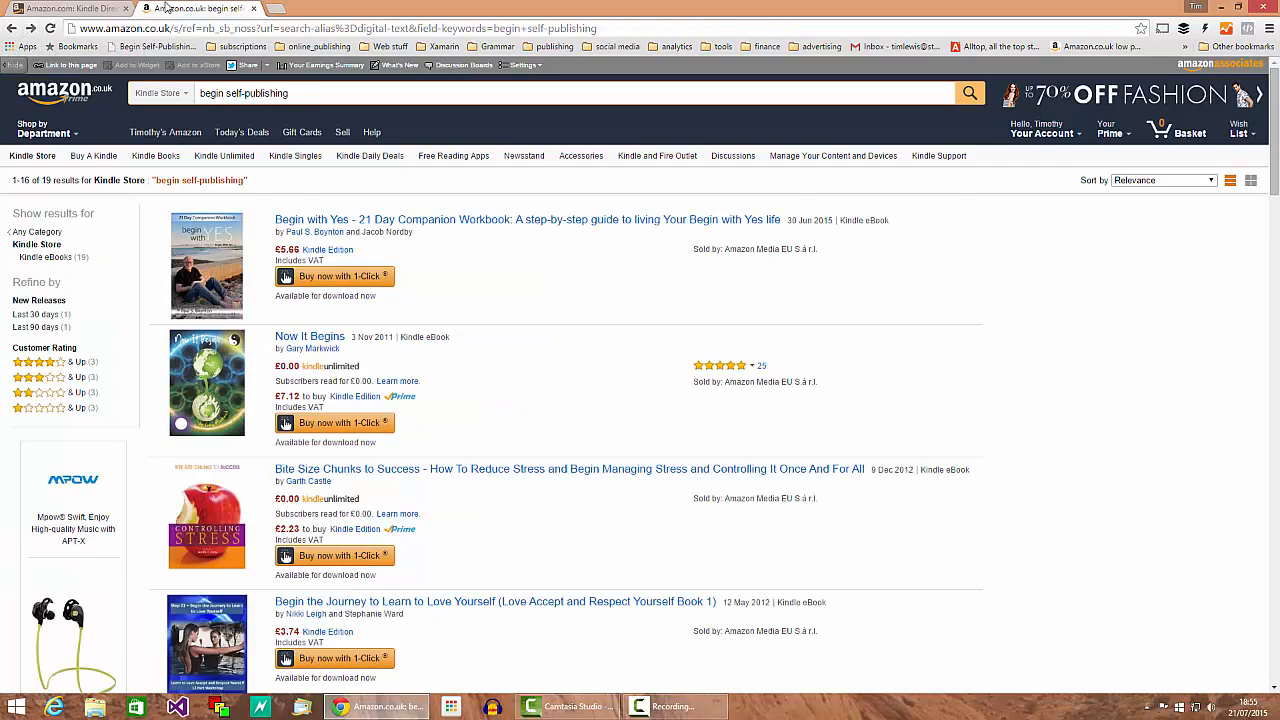
pyautogui.click(70, 8)
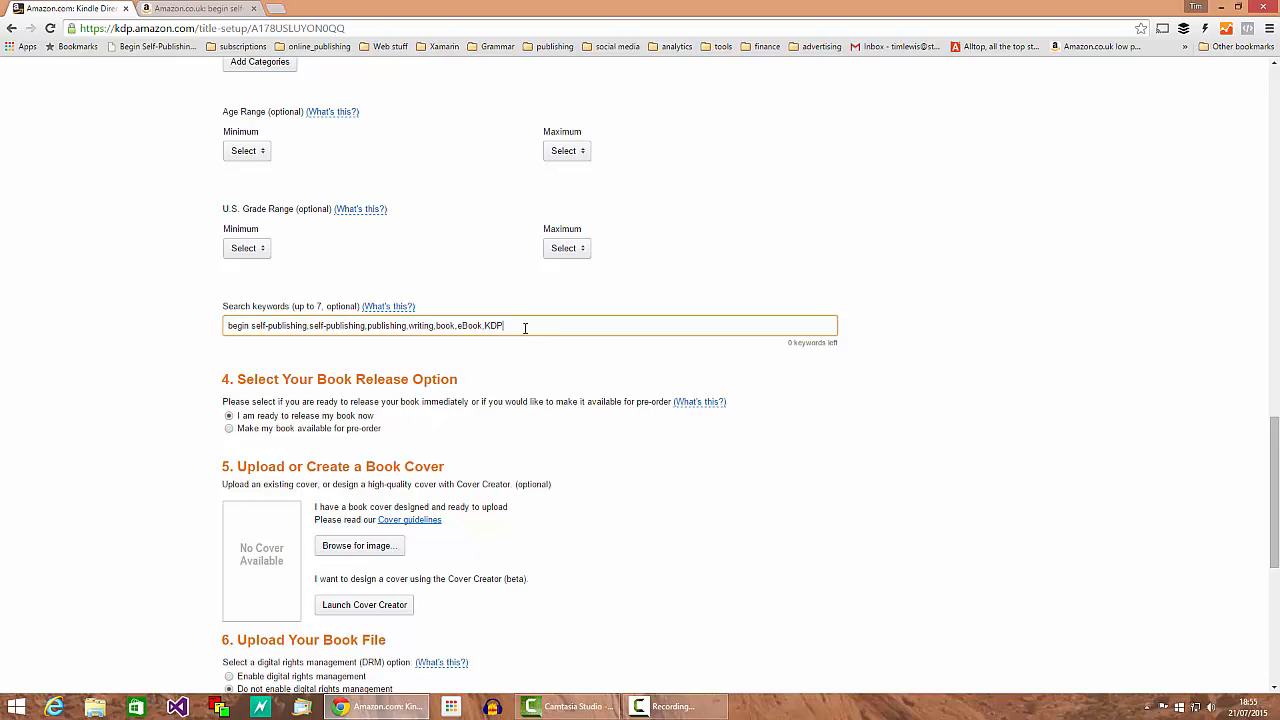
# Step: Replace the trailing keywords eBook and KDP with 'how to' in Search keywords
pyautogui.moveTo(518, 326); pyautogui.dragTo(486, 328)
pyautogui.click(500, 330)
pyautogui.write('word')
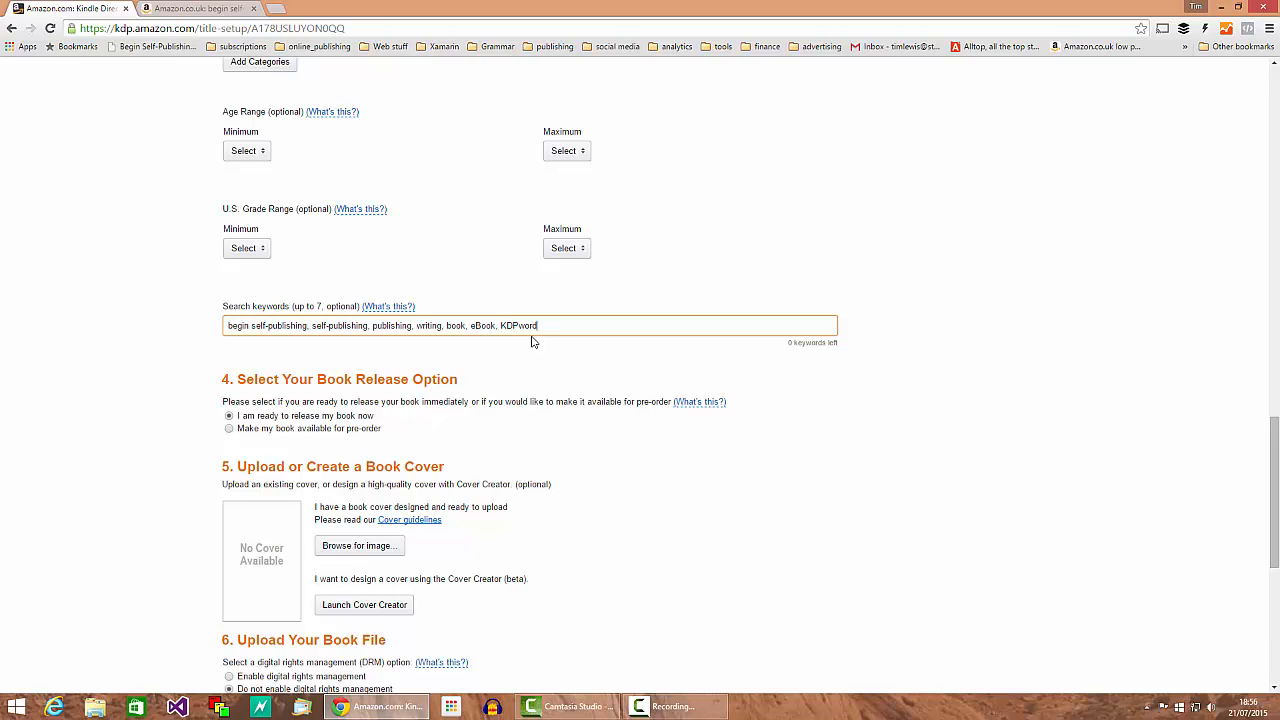
pyautogui.press('BackSpace')
pyautogui.press('BackSpace')
pyautogui.write('ago')
pyautogui.press('BackSpace')
pyautogui.press('BackSpace')
pyautogui.press('BackSpace')
pyautogui.press('BackSpace')
pyautogui.press('BackSpace')
pyautogui.scroll(-1, 474, 511)
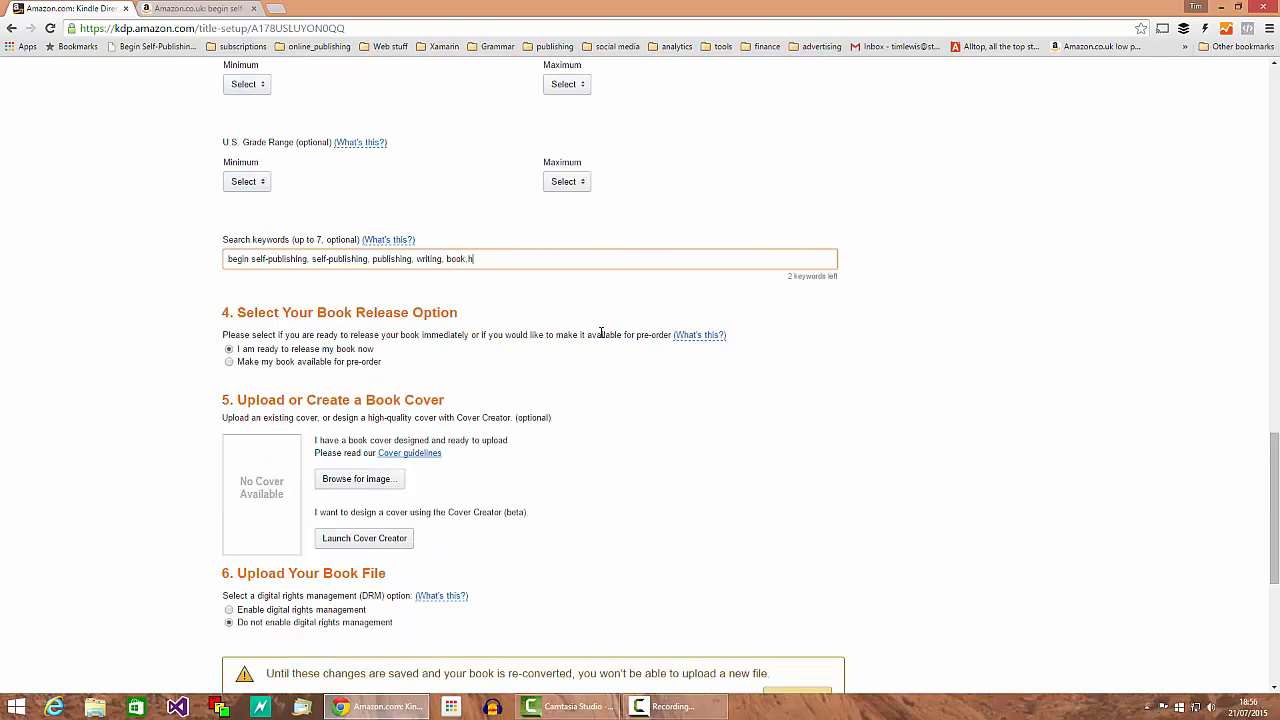
pyautogui.write('ow to')
pyautogui.moveTo(242, 351); pyautogui.dragTo(366, 353)
pyautogui.click(392, 355)
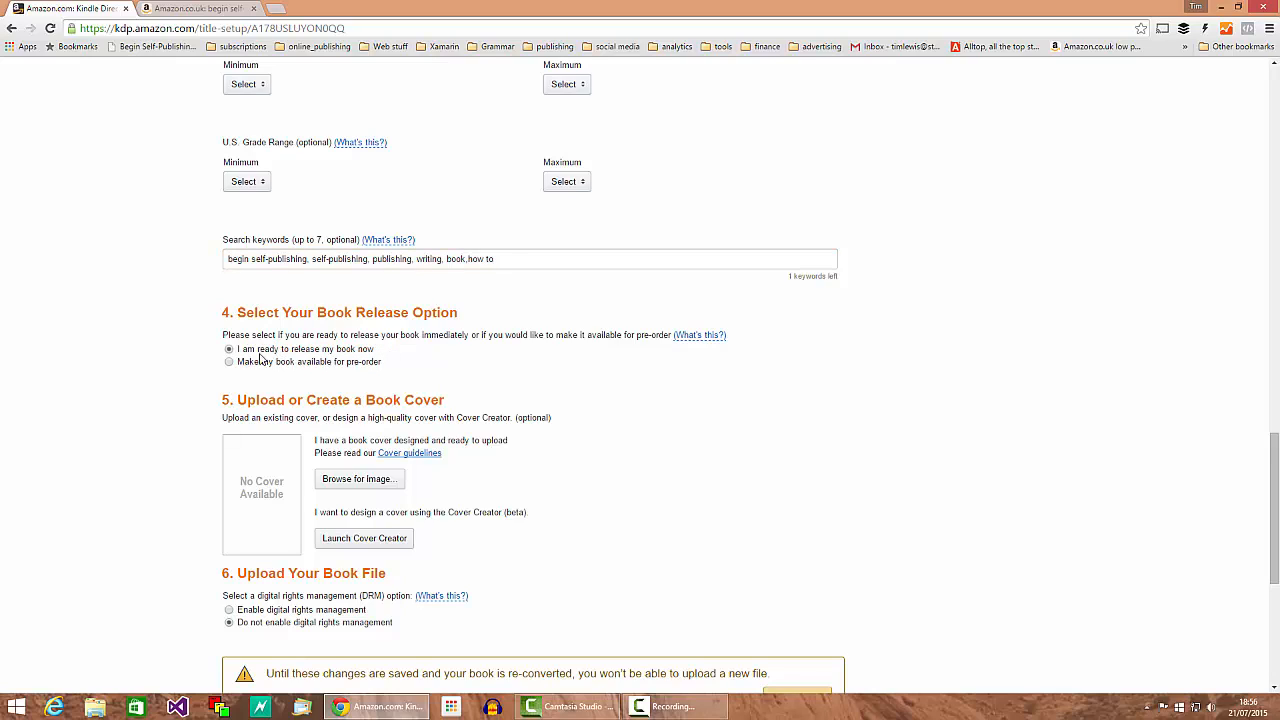
pyautogui.click(229, 362)
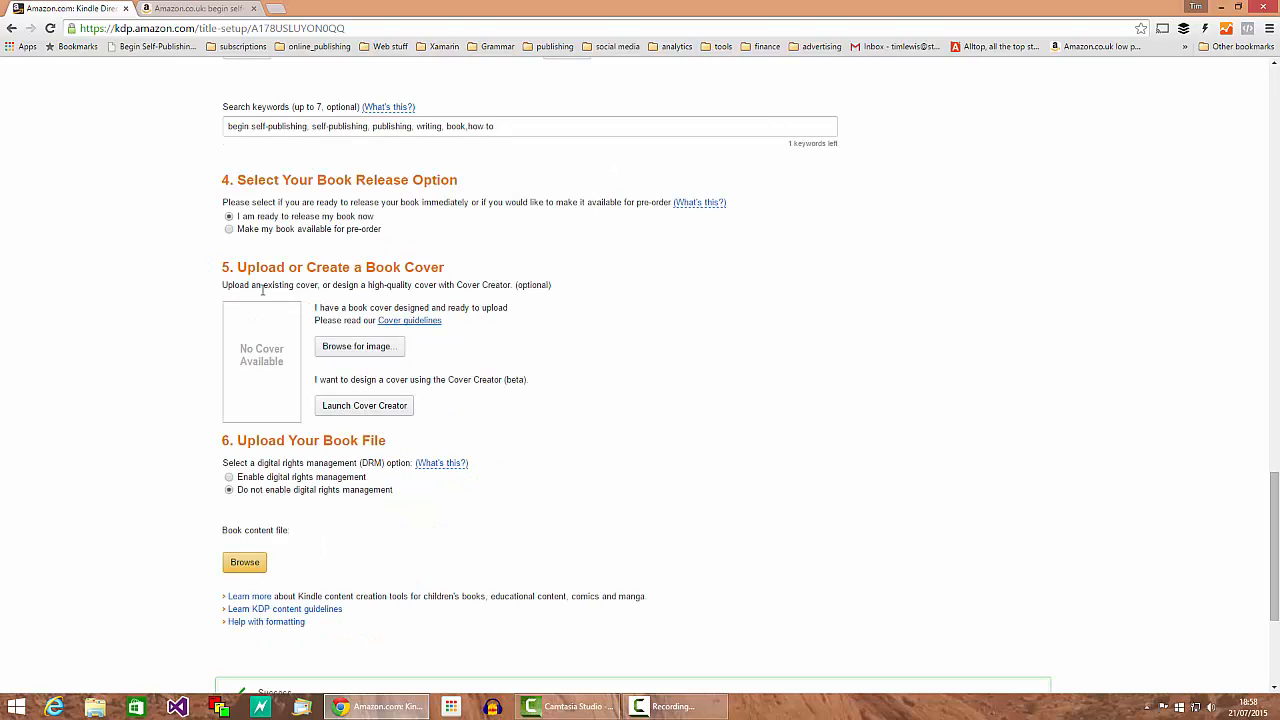
pyautogui.moveTo(237, 267); pyautogui.dragTo(568, 271)
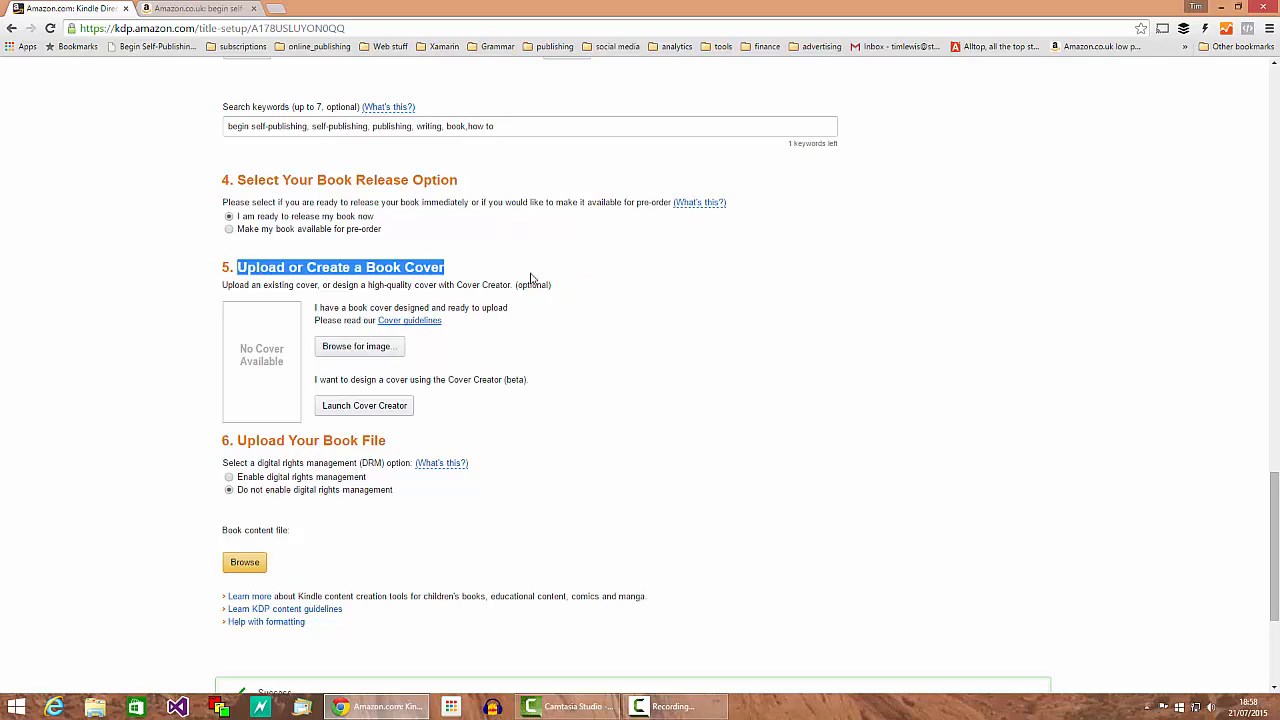
pyautogui.click(533, 395)
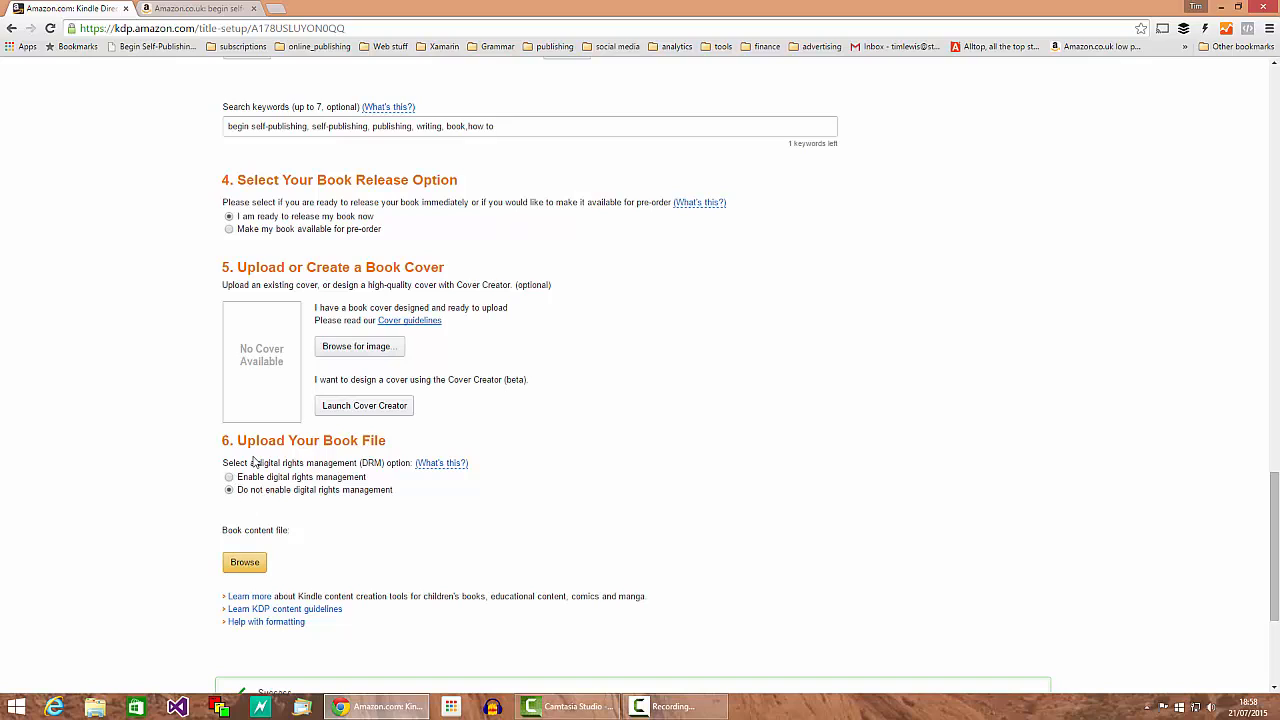
pyautogui.moveTo(242, 442); pyautogui.dragTo(386, 443)
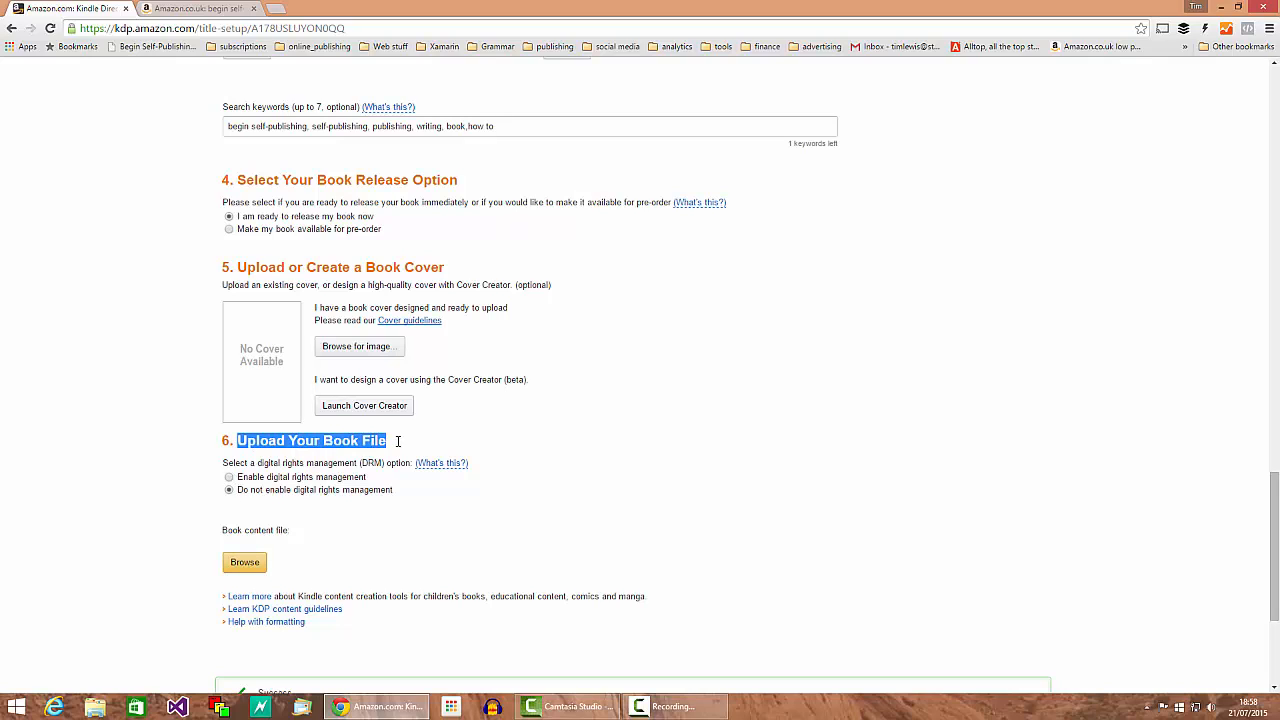
pyautogui.click(285, 444)
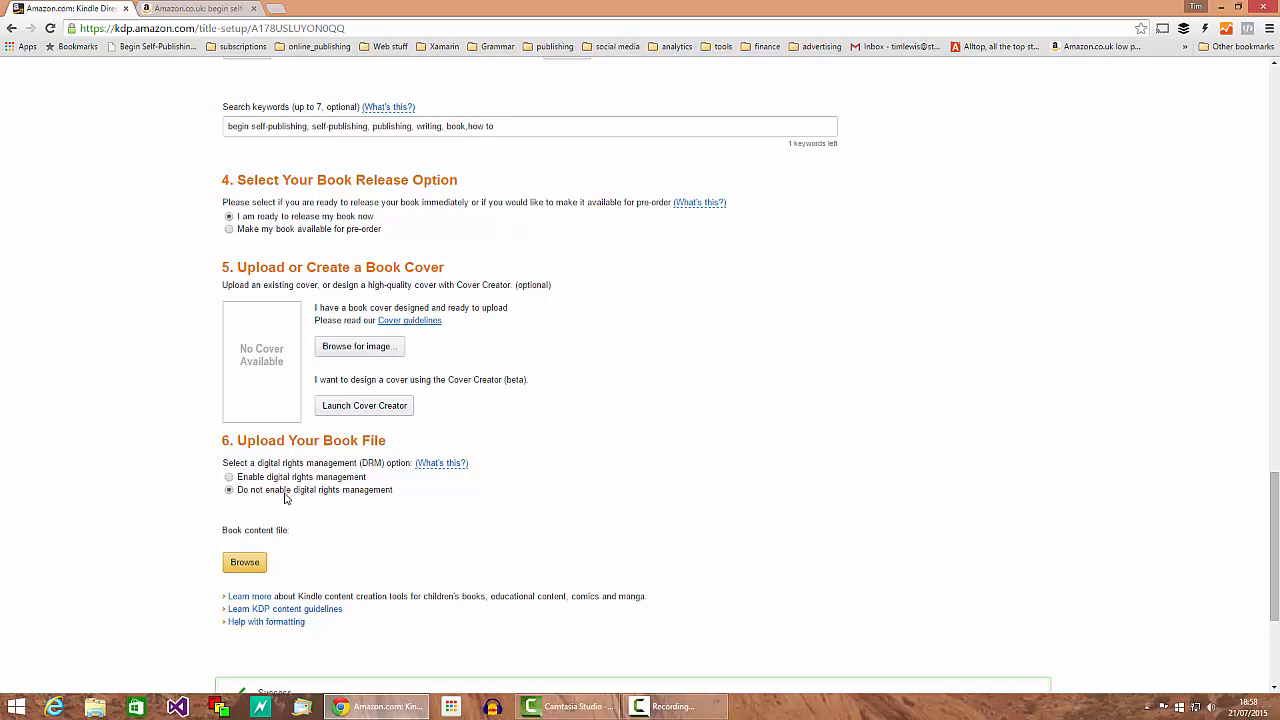
# Step: Upload the manuscript as the book content file and let conversion finish
pyautogui.click(246, 566)
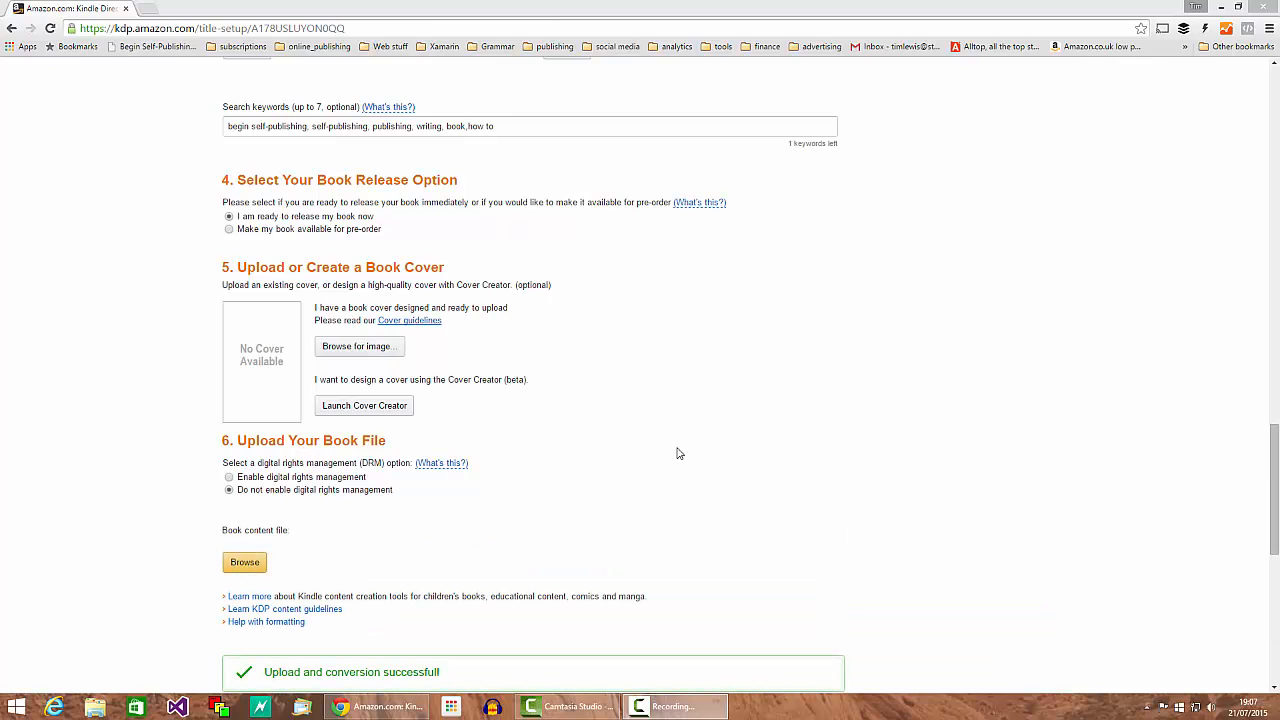
# Step: Save the Begin Self-Publishing Podcast Work Book details and advance to Rights & Pricing
pyautogui.moveTo(1276, 444); pyautogui.dragTo(1276, 494)
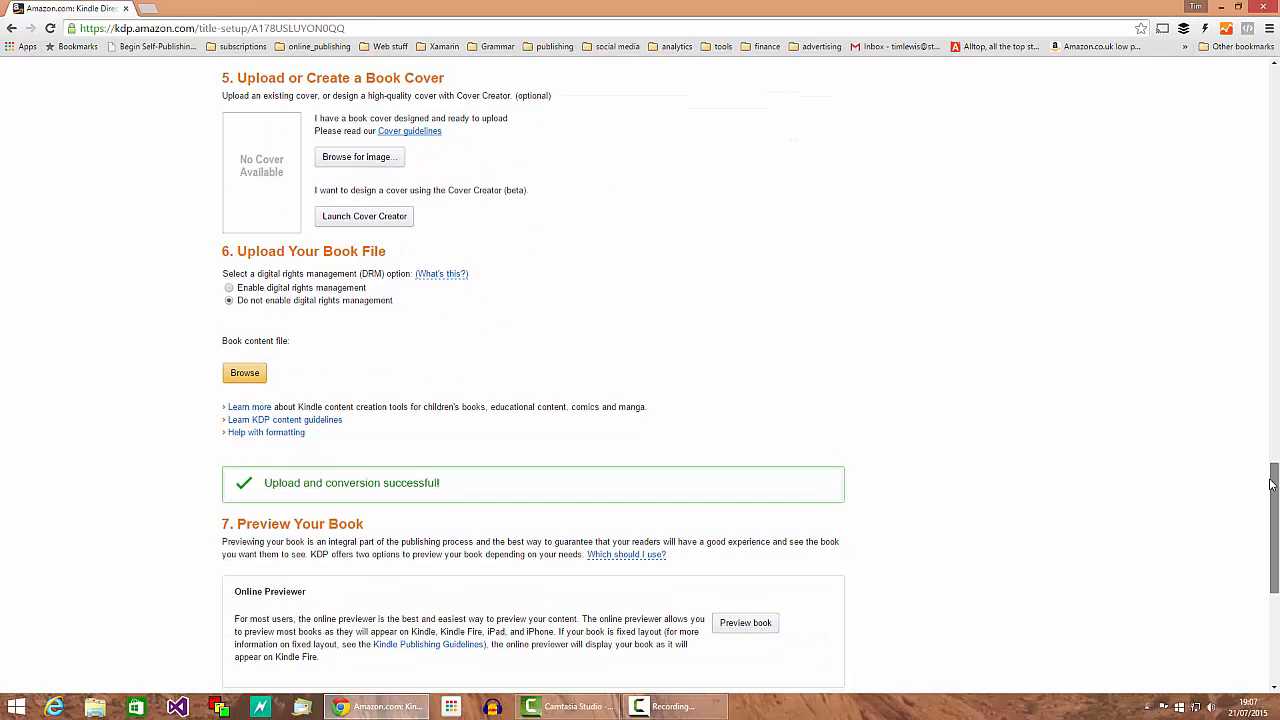
pyautogui.scroll(-1, 381, 490)
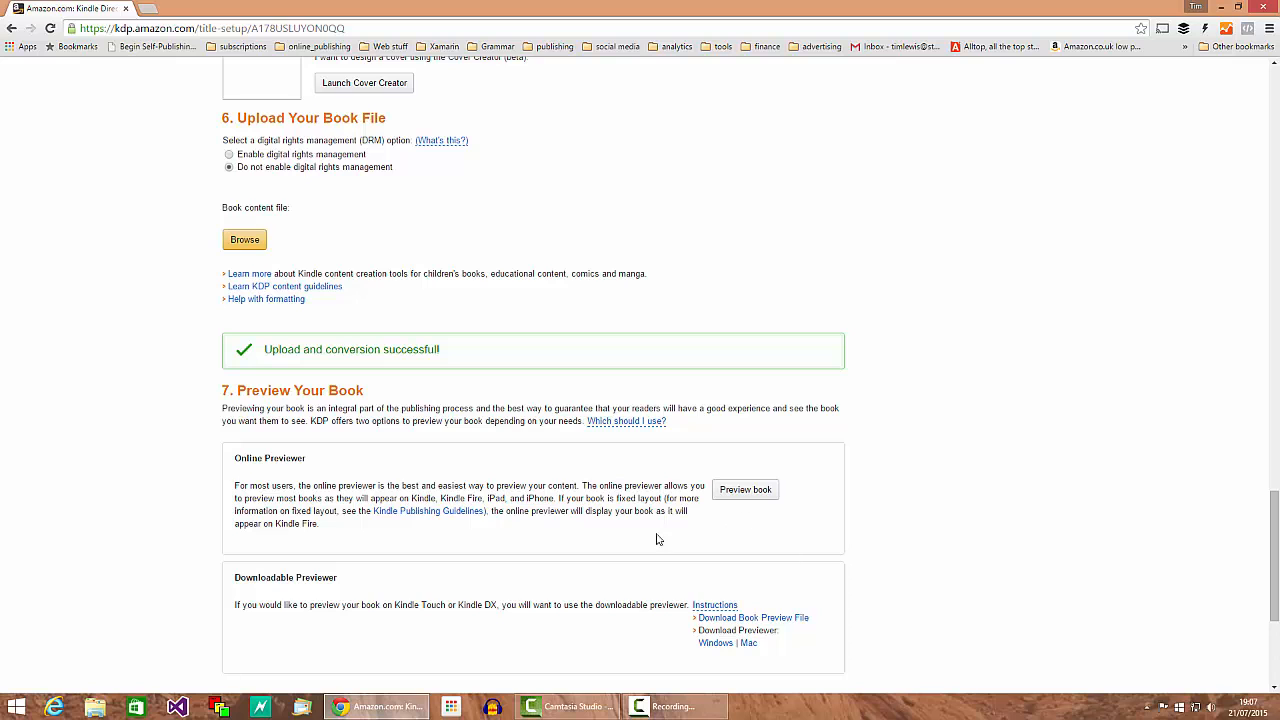
pyautogui.scroll(-2, 415, 575)
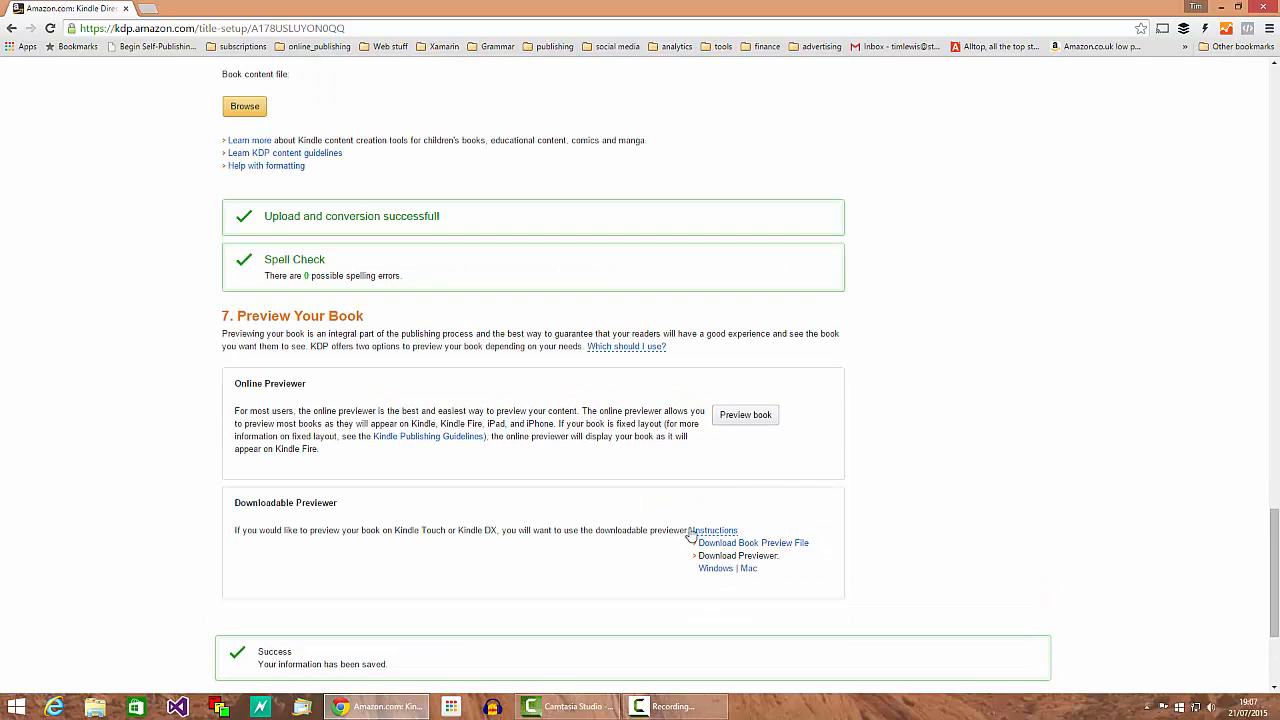
pyautogui.scroll(-1, 500, 480)
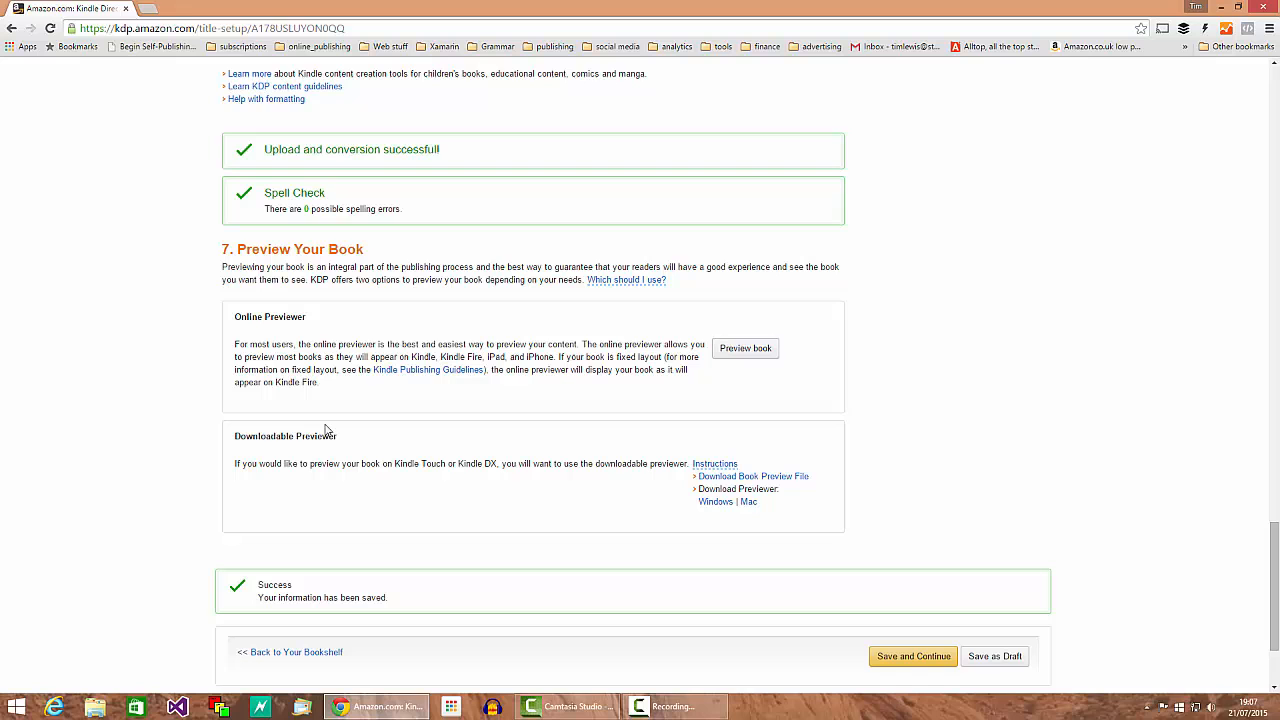
pyautogui.click(926, 662)
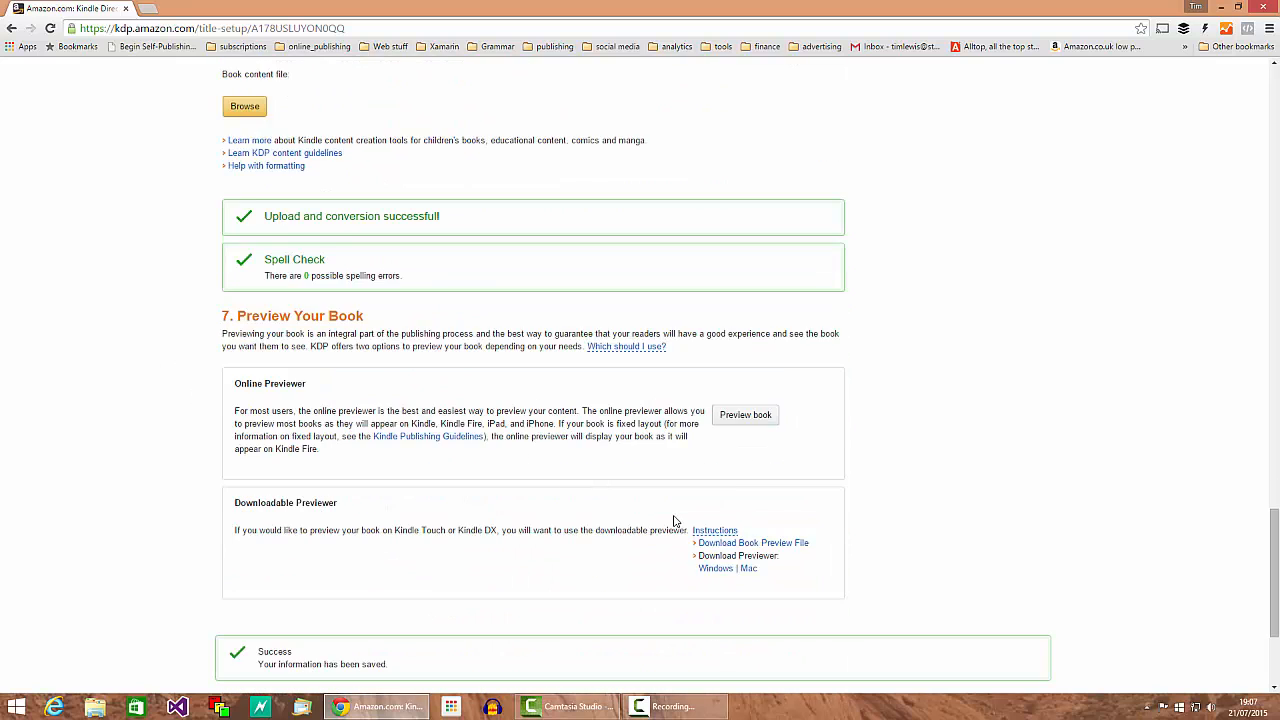
pyautogui.click(916, 504)
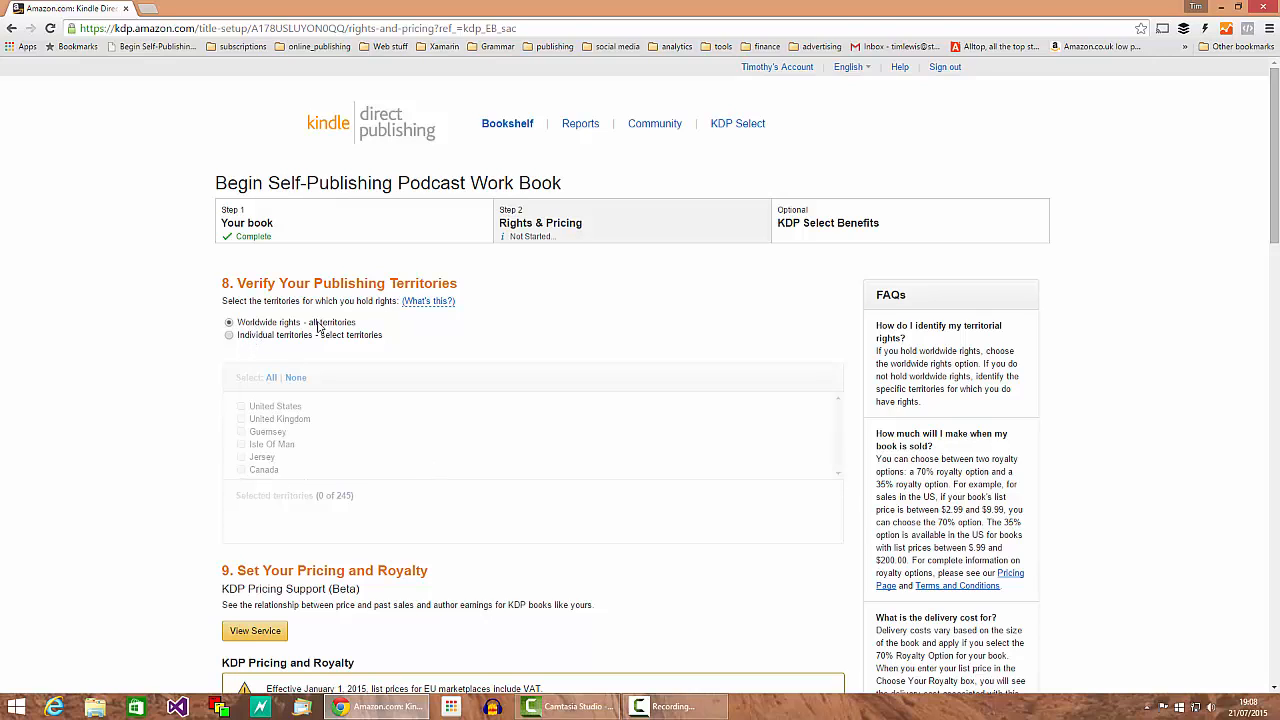
# Step: Choose the 70% royalty plan with a 2.99 USD Amazon.com list price
pyautogui.scroll(-1, 400, 366)
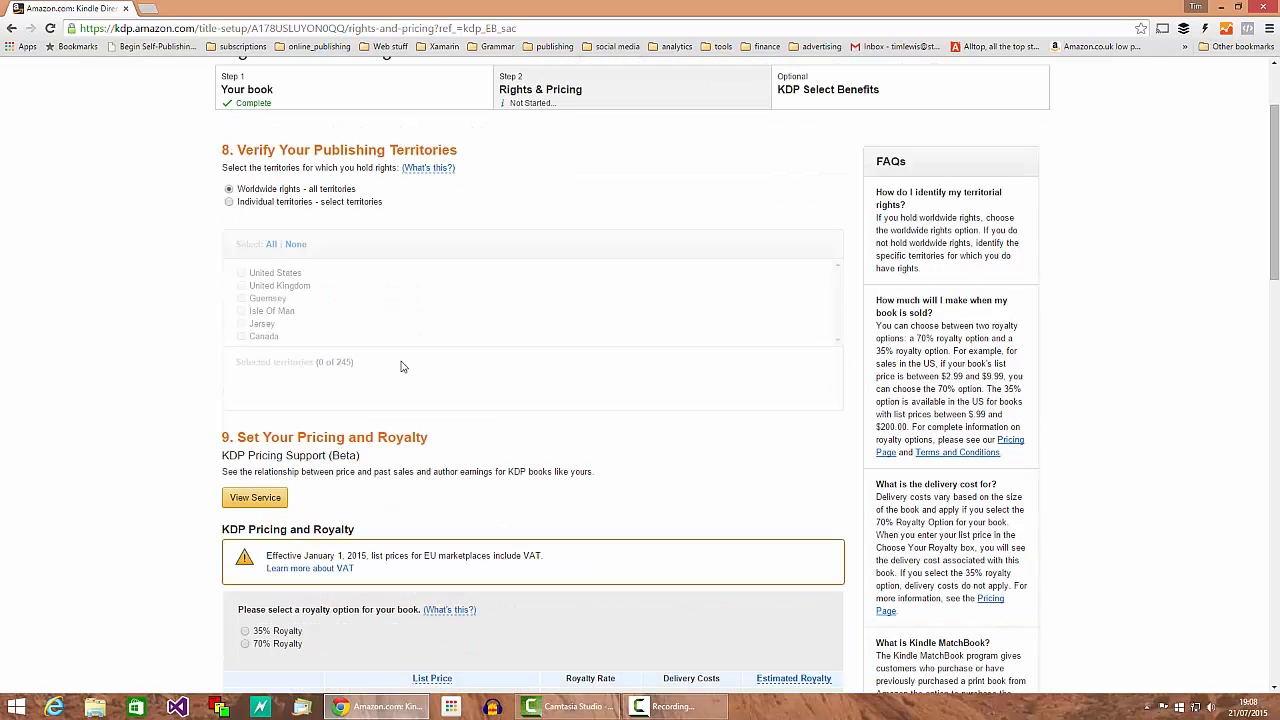
pyautogui.scroll(-1, 435, 532)
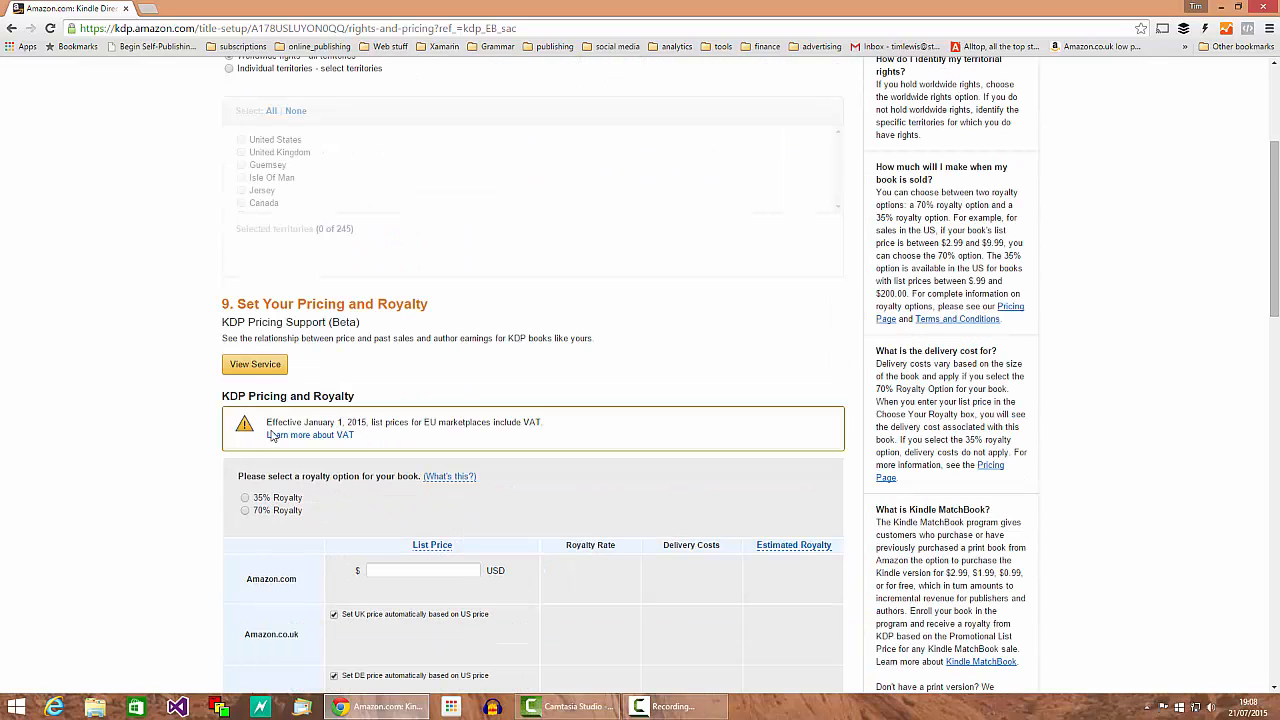
pyautogui.scroll(-1, 272, 435)
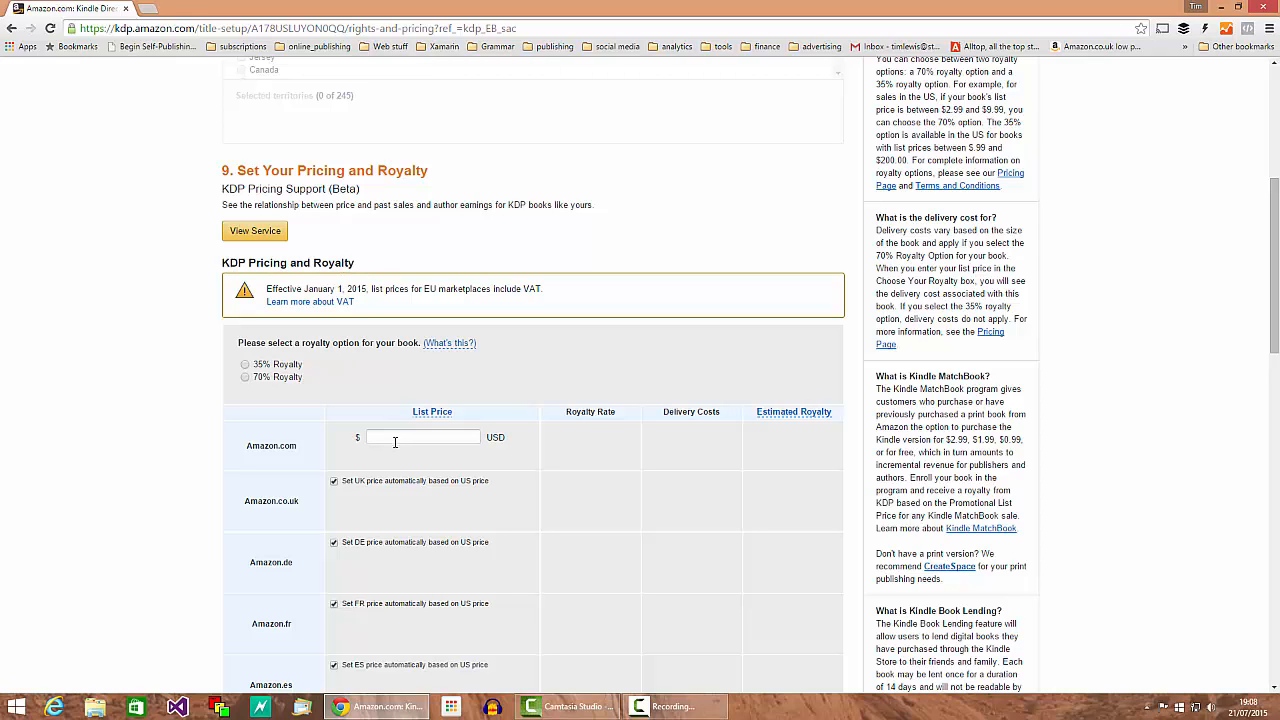
pyautogui.scroll(-1, 395, 442)
pyautogui.click(399, 306)
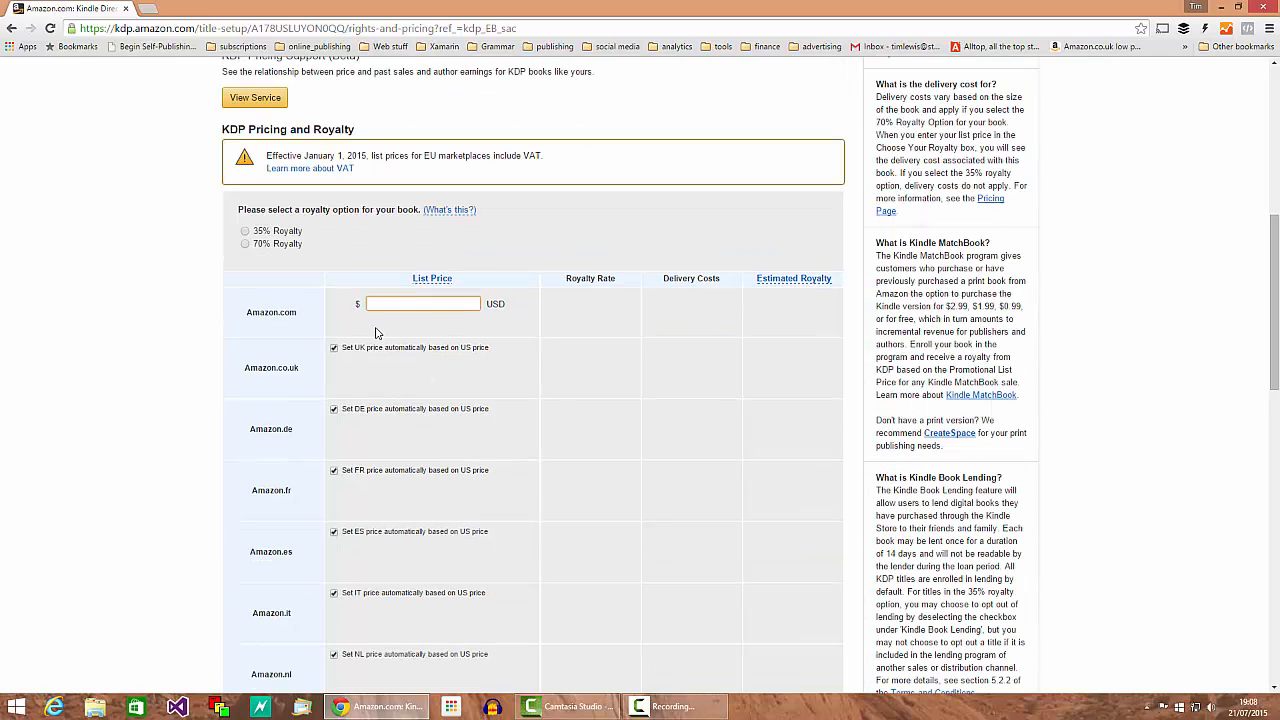
pyautogui.click(245, 245)
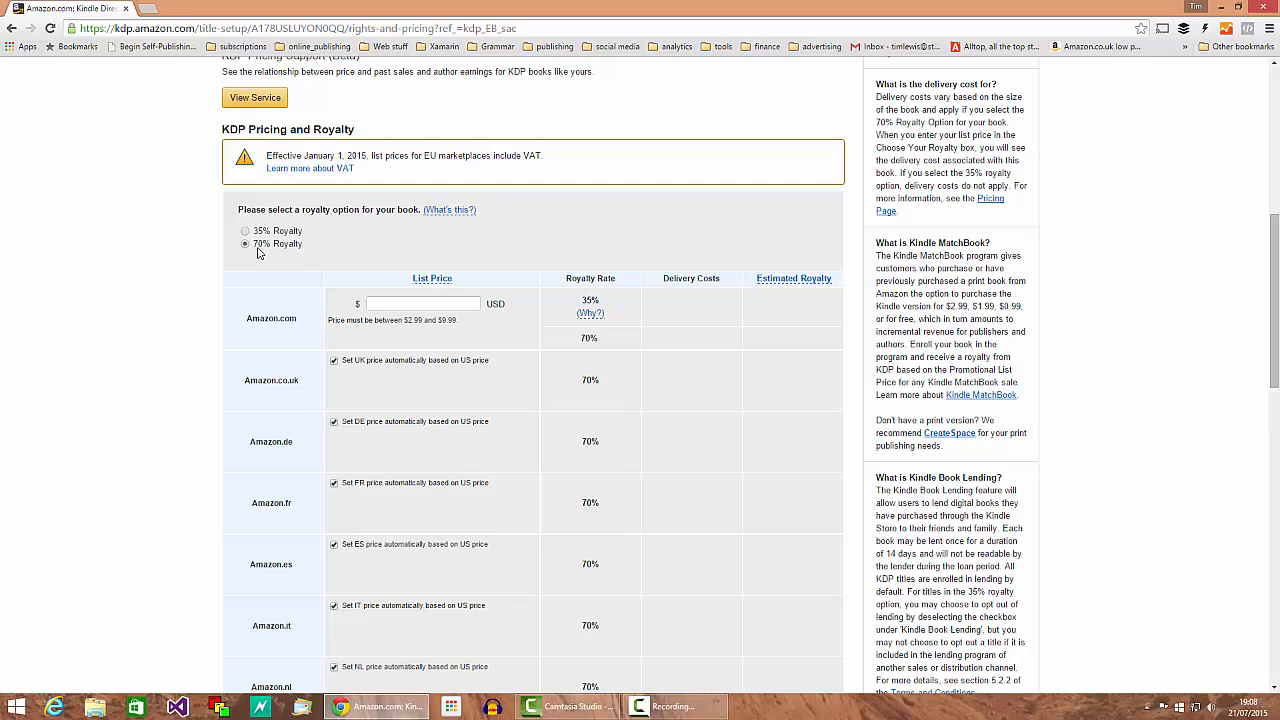
pyautogui.click(397, 305)
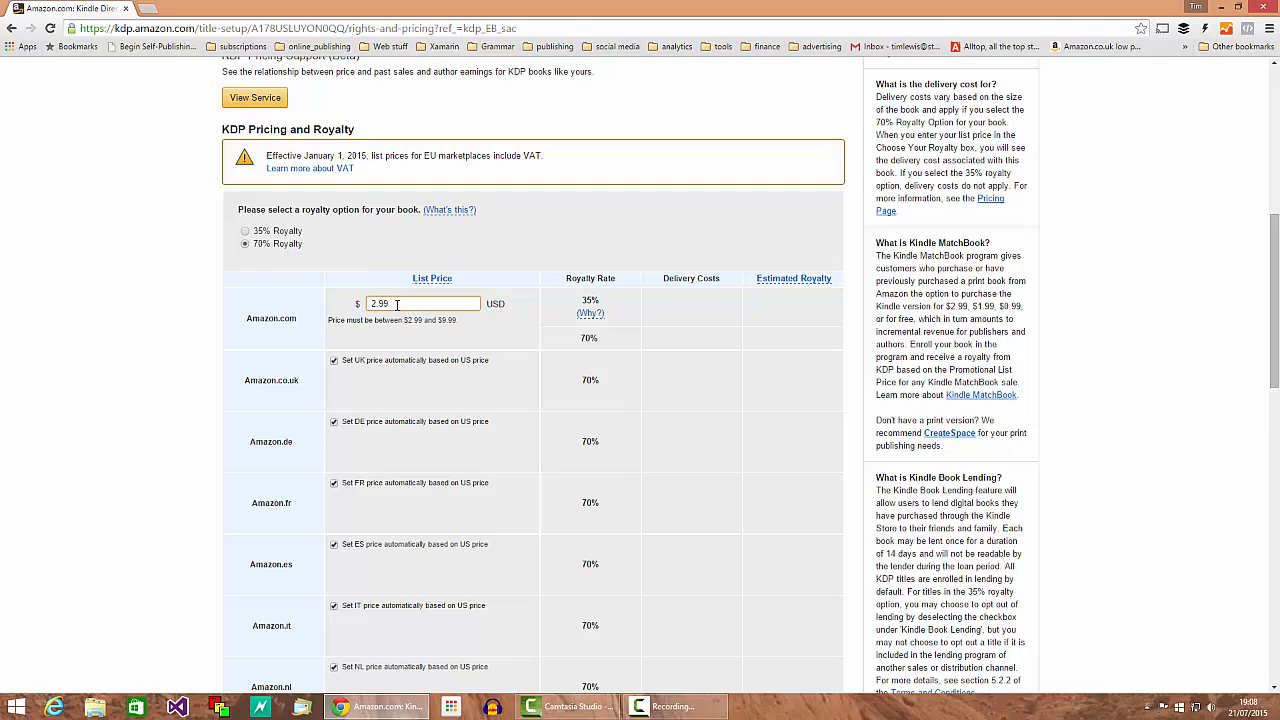
pyautogui.press('Tab')
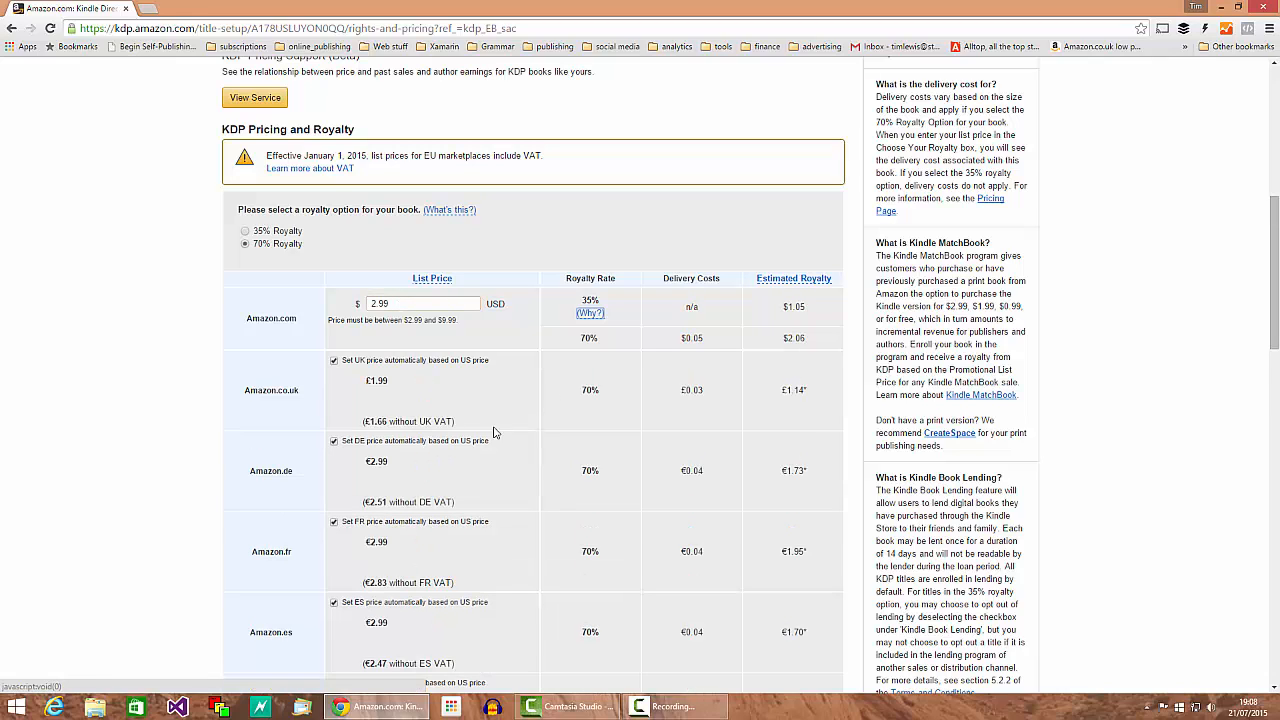
pyautogui.click(746, 382)
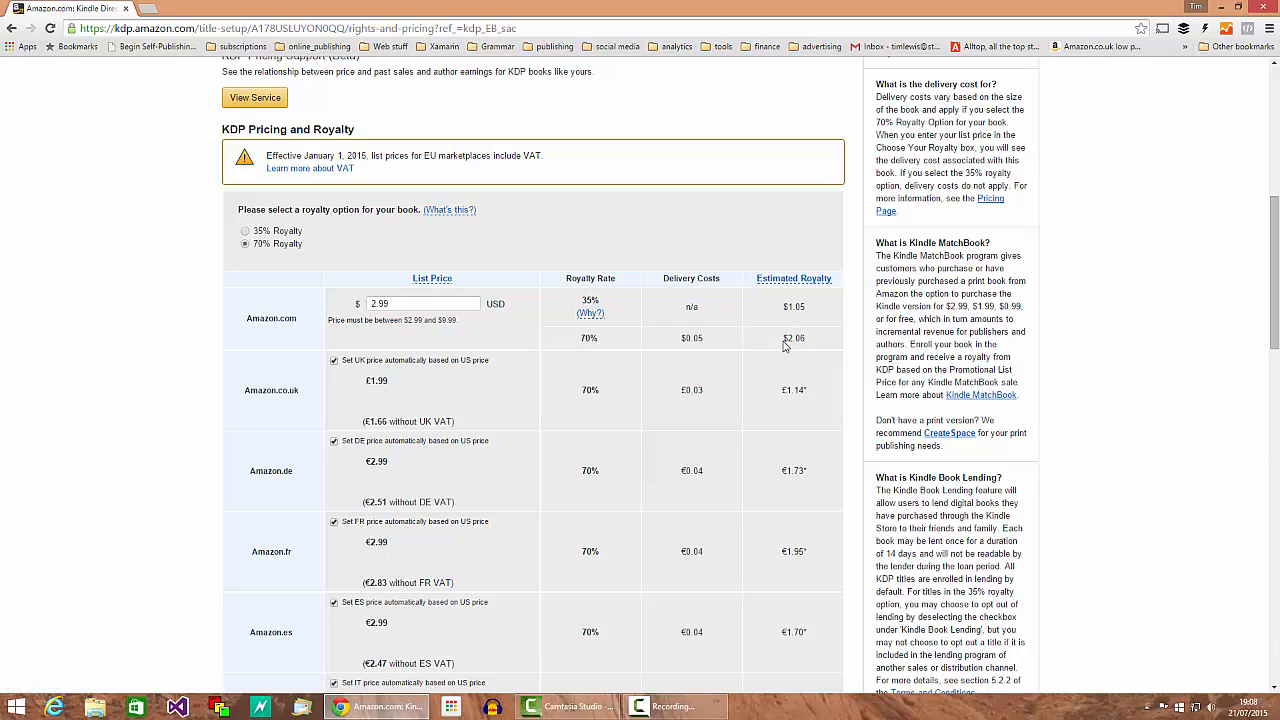
pyautogui.scroll(-1, 636, 440)
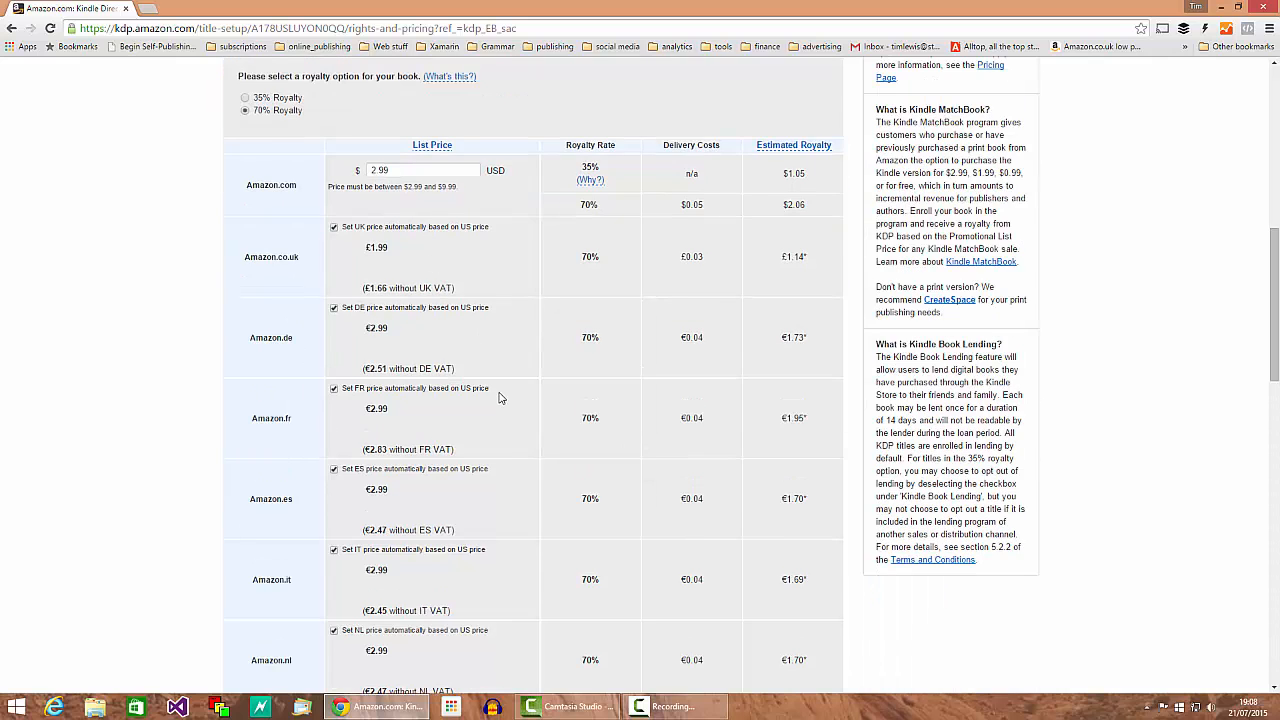
pyautogui.scroll(-2, 524, 280)
pyautogui.scroll(-1, 524, 330)
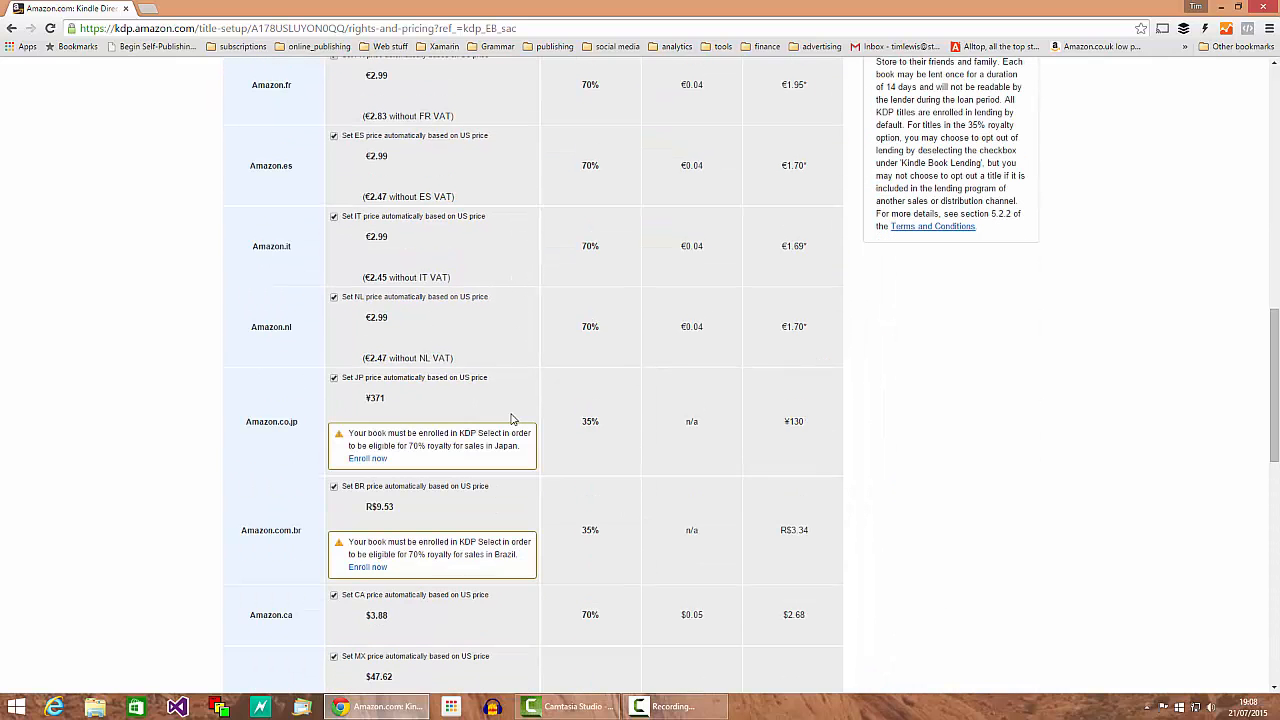
pyautogui.scroll(2, 612, 402)
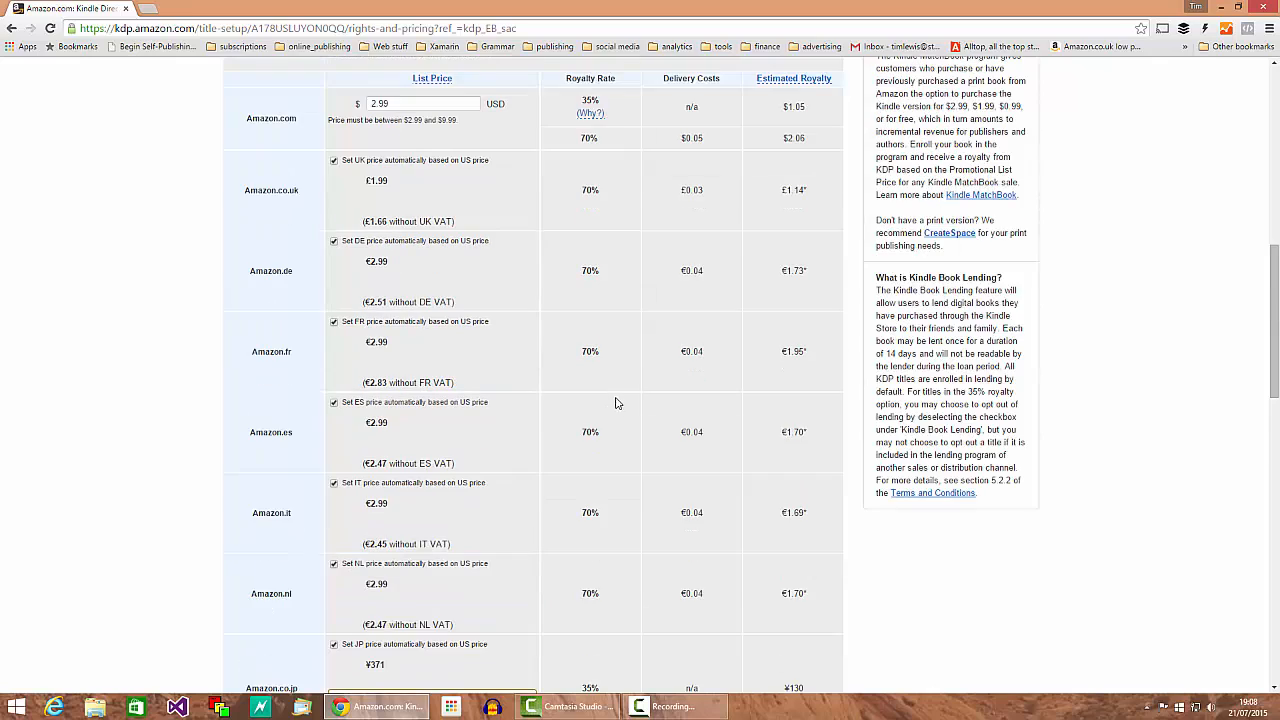
pyautogui.scroll(-3, 580, 415)
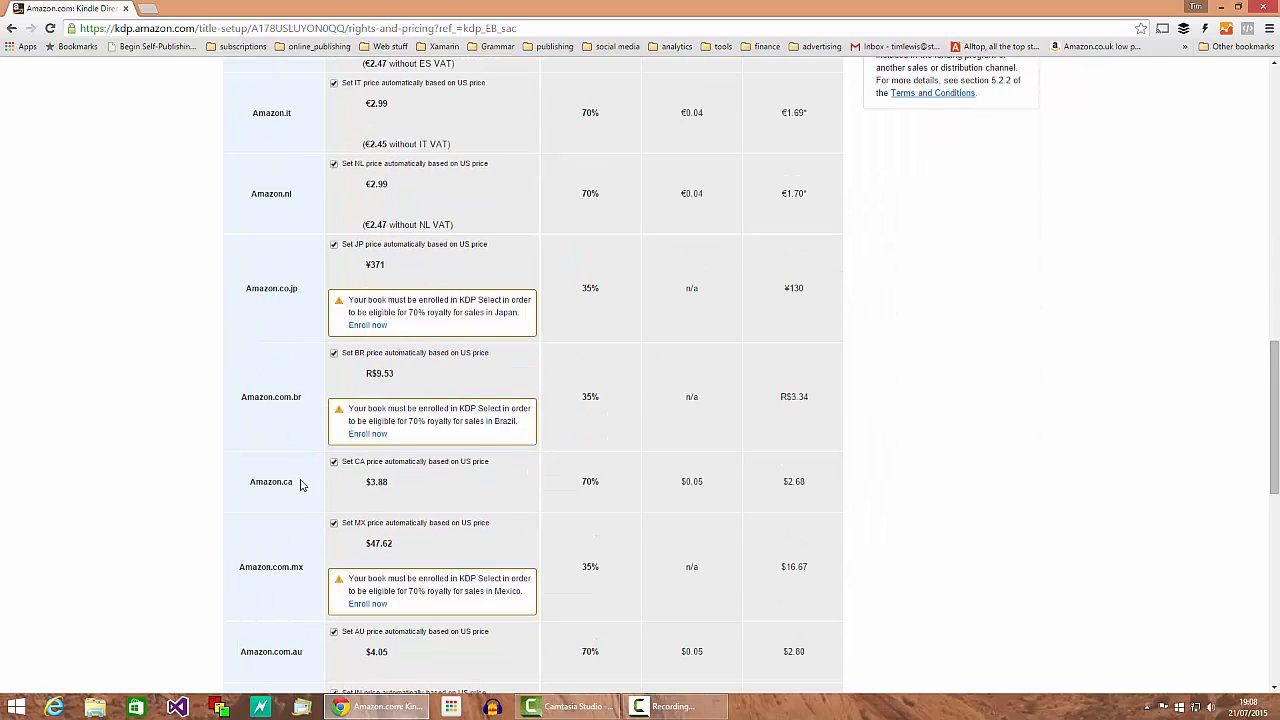
pyautogui.scroll(4, 669, 423)
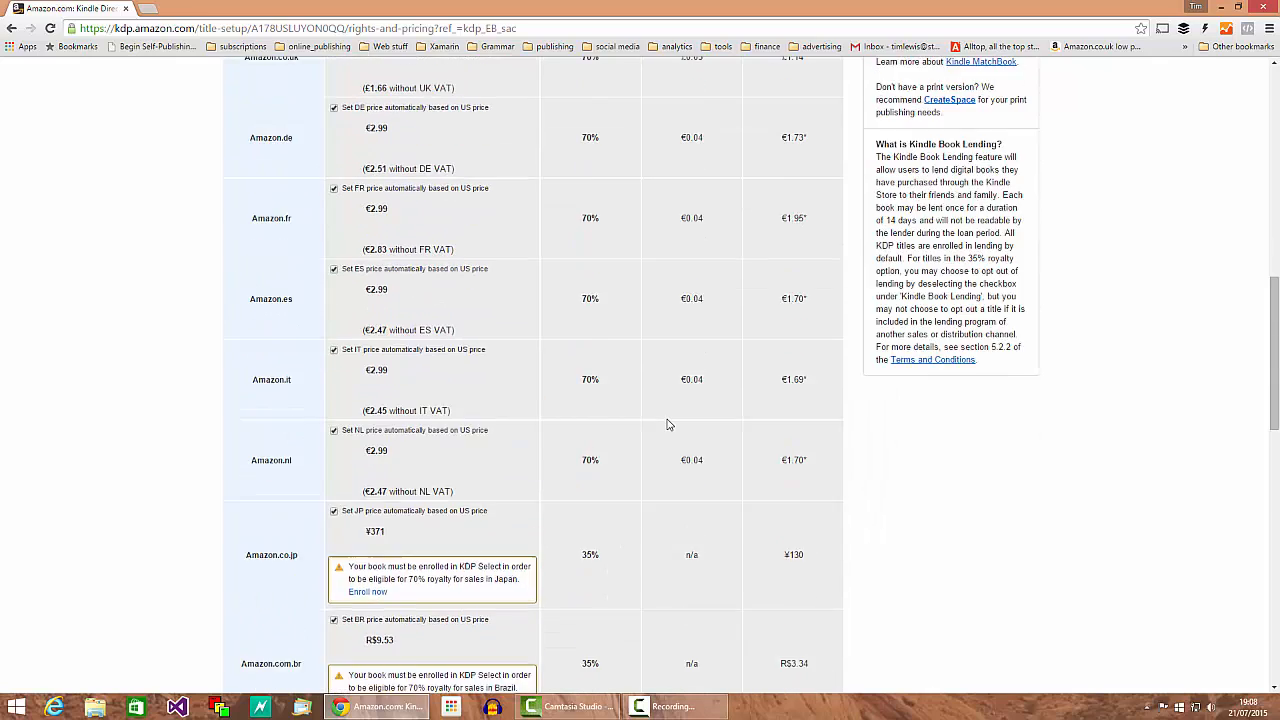
pyautogui.scroll(-1, 640, 322)
pyautogui.scroll(-1, 630, 400)
pyautogui.scroll(2, 486, 463)
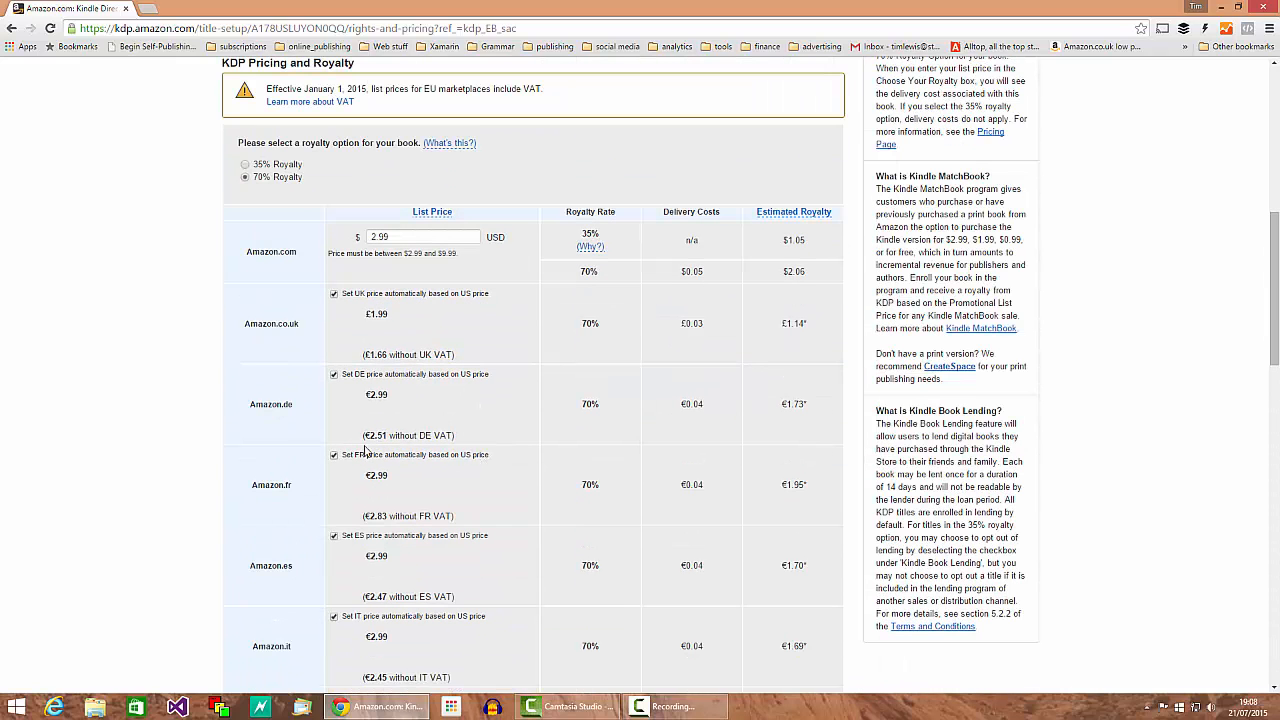
pyautogui.click(402, 238)
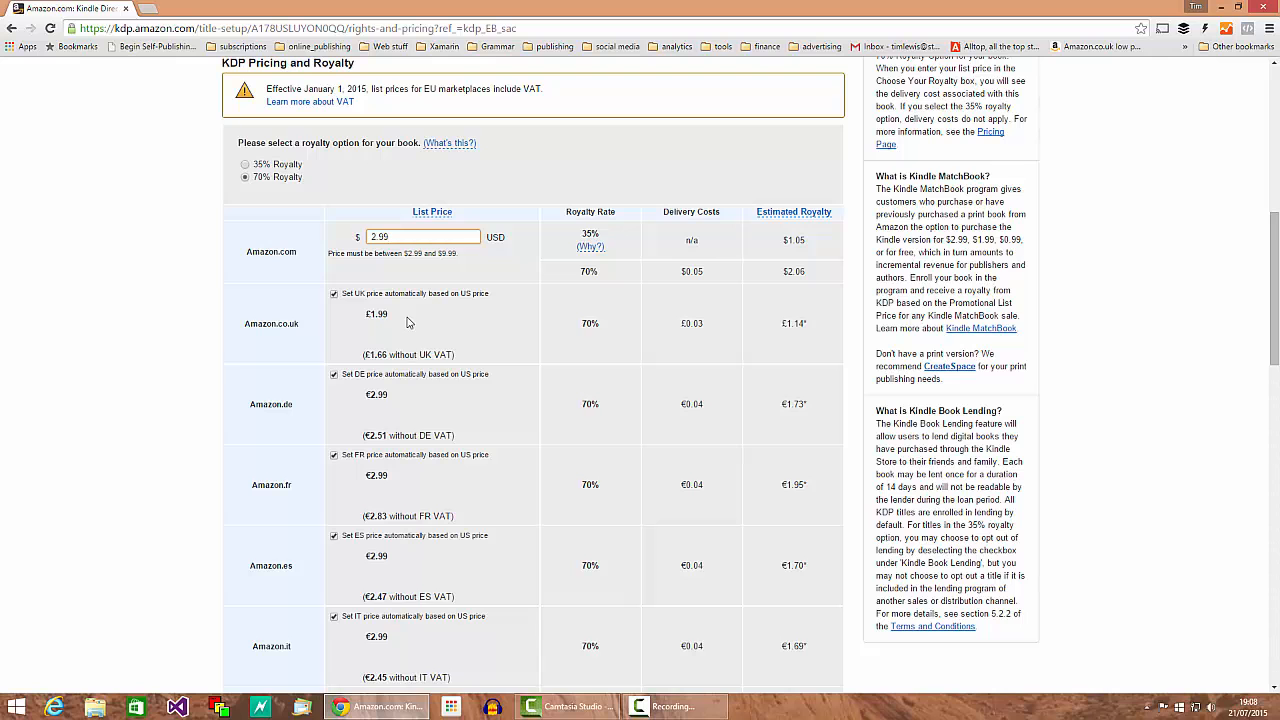
pyautogui.scroll(-2, 560, 408)
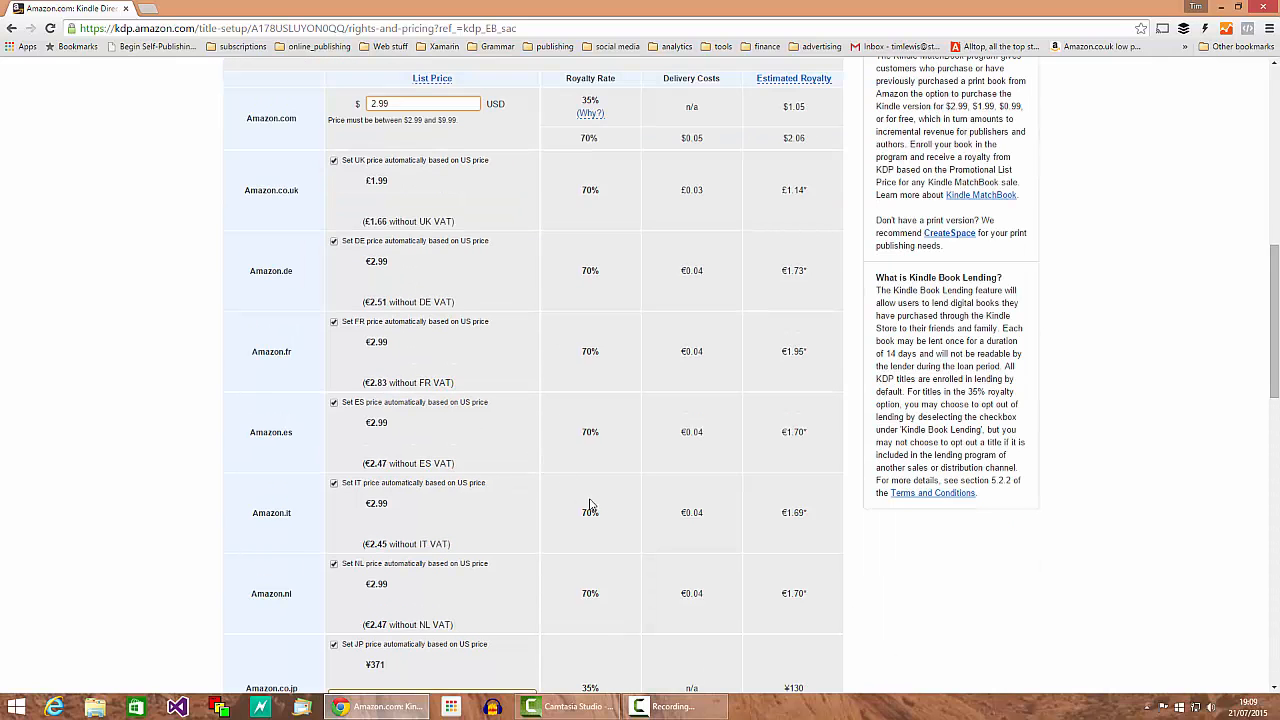
pyautogui.scroll(-4, 457, 531)
pyautogui.scroll(-3, 647, 547)
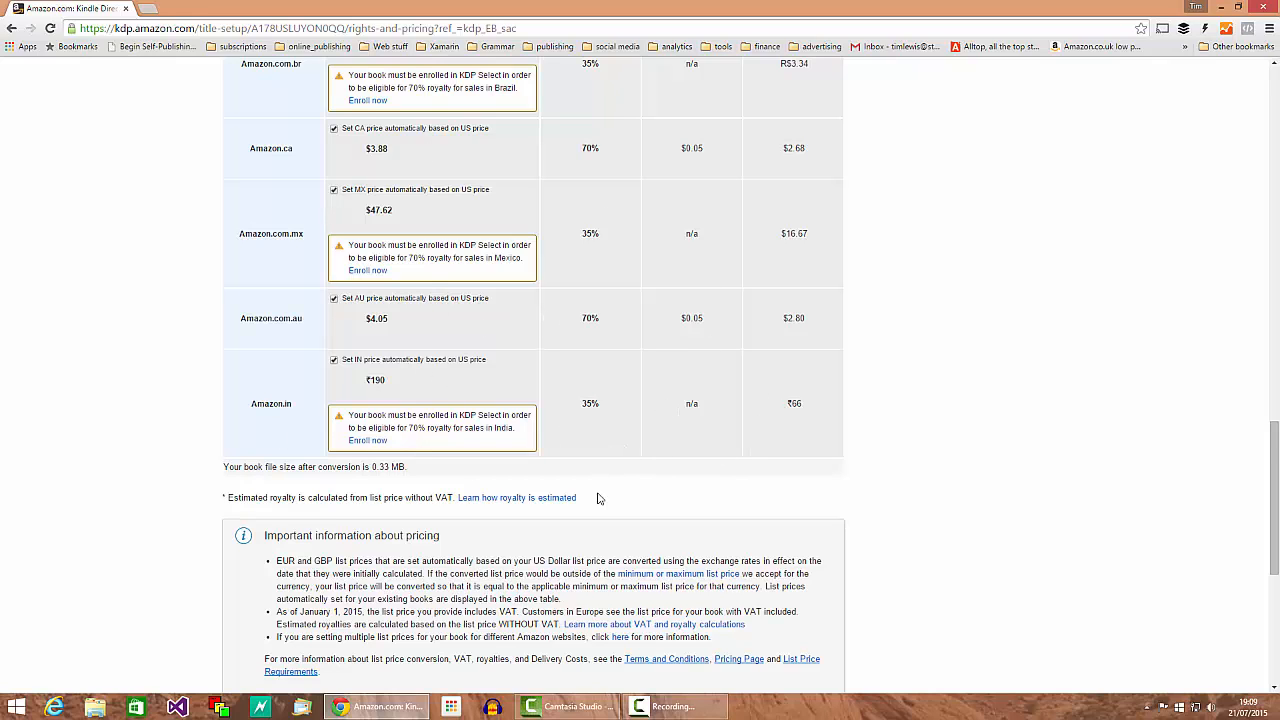
pyautogui.scroll(-2, 688, 540)
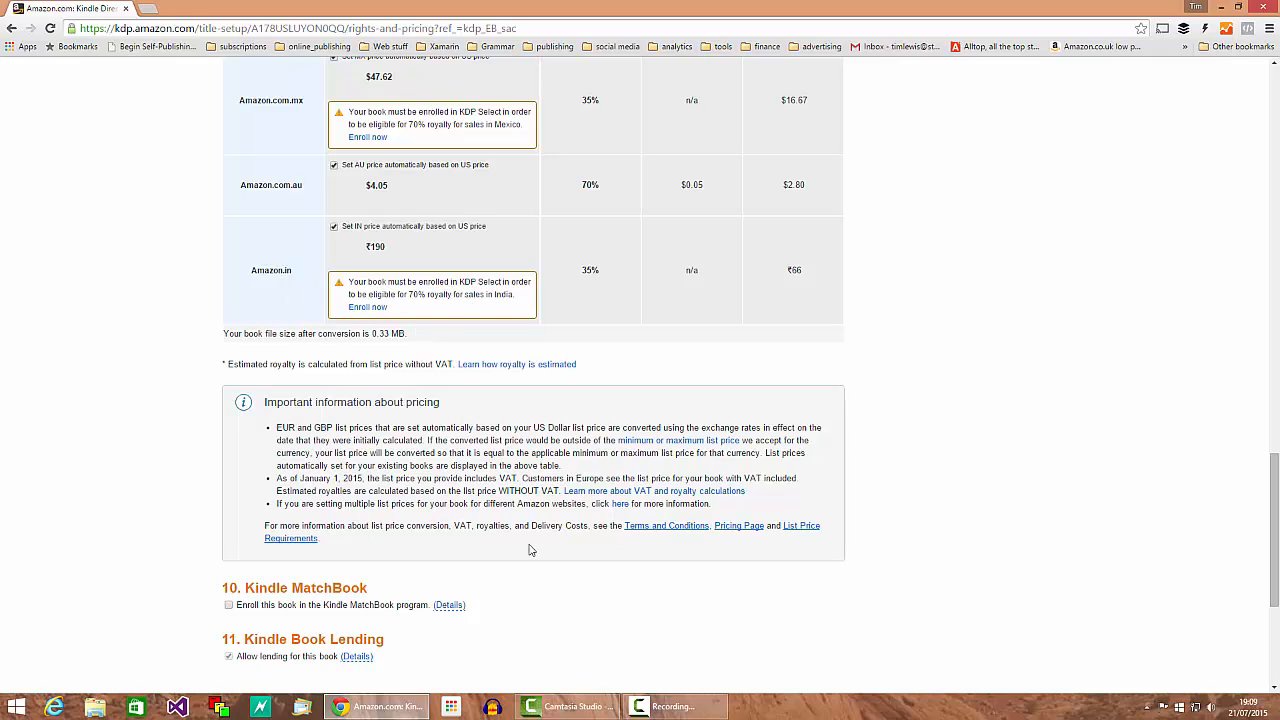
pyautogui.scroll(-1, 478, 524)
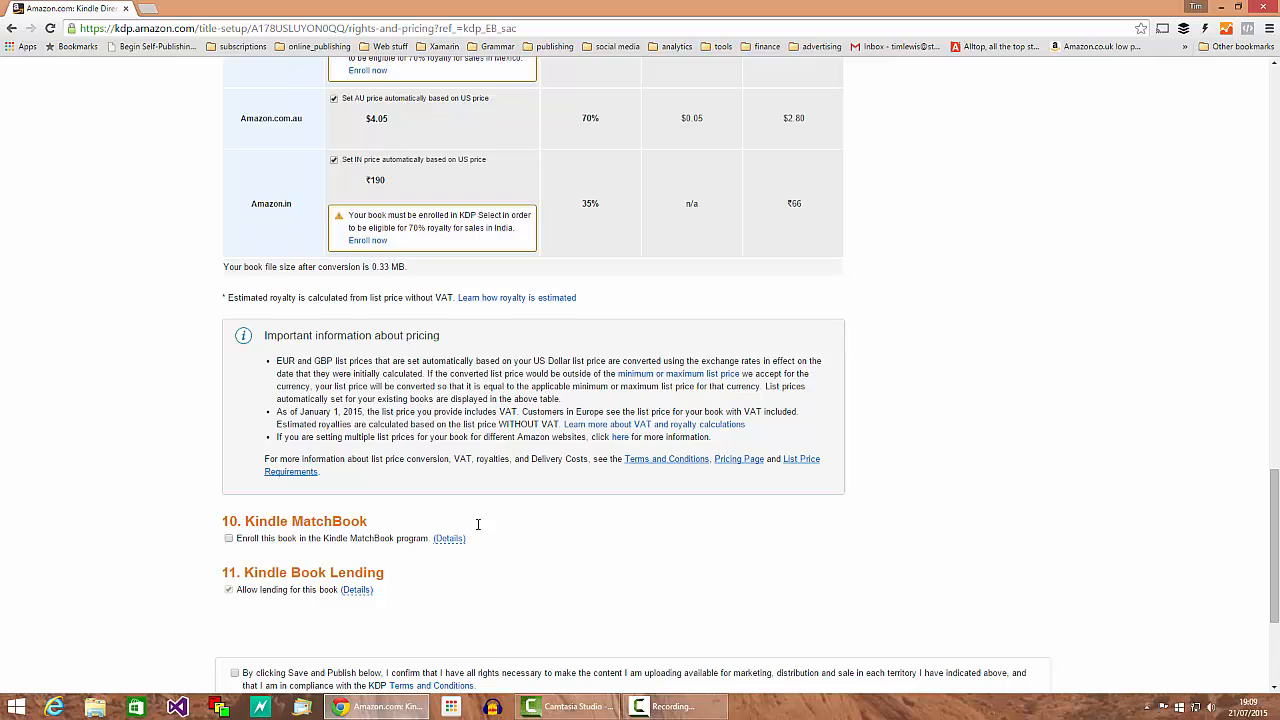
pyautogui.scroll(10, 478, 524)
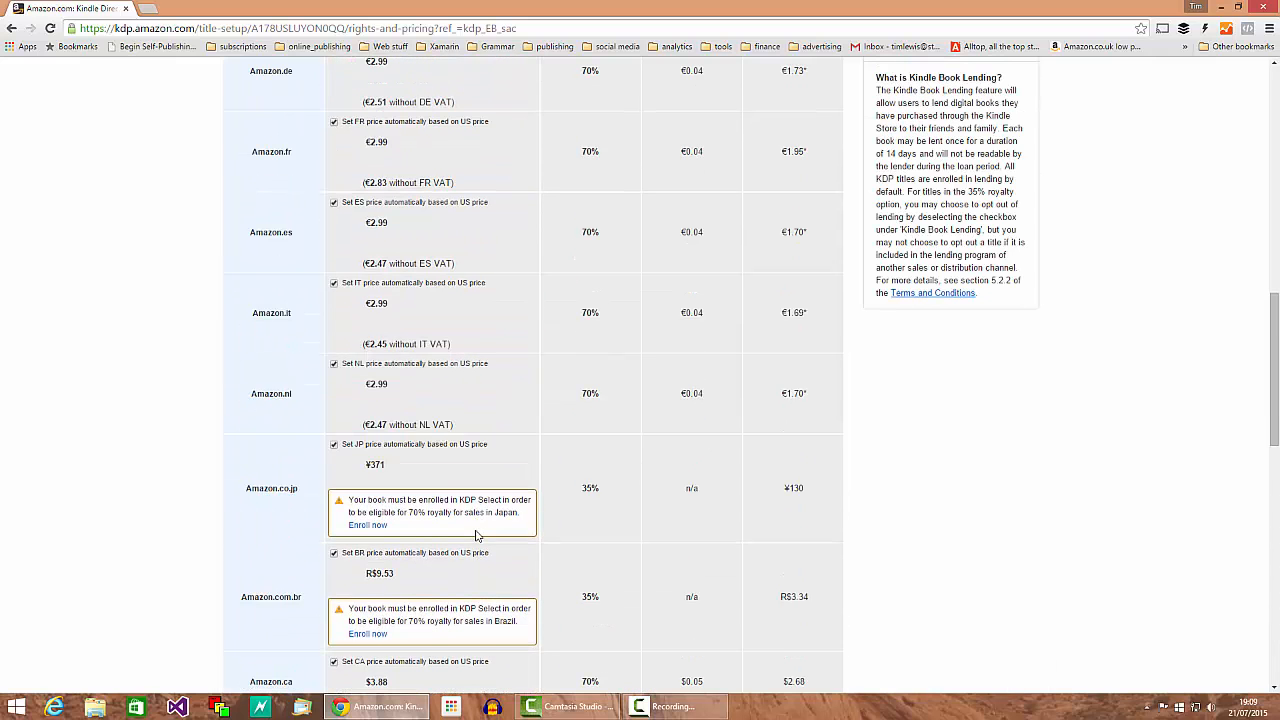
pyautogui.scroll(1, 476, 535)
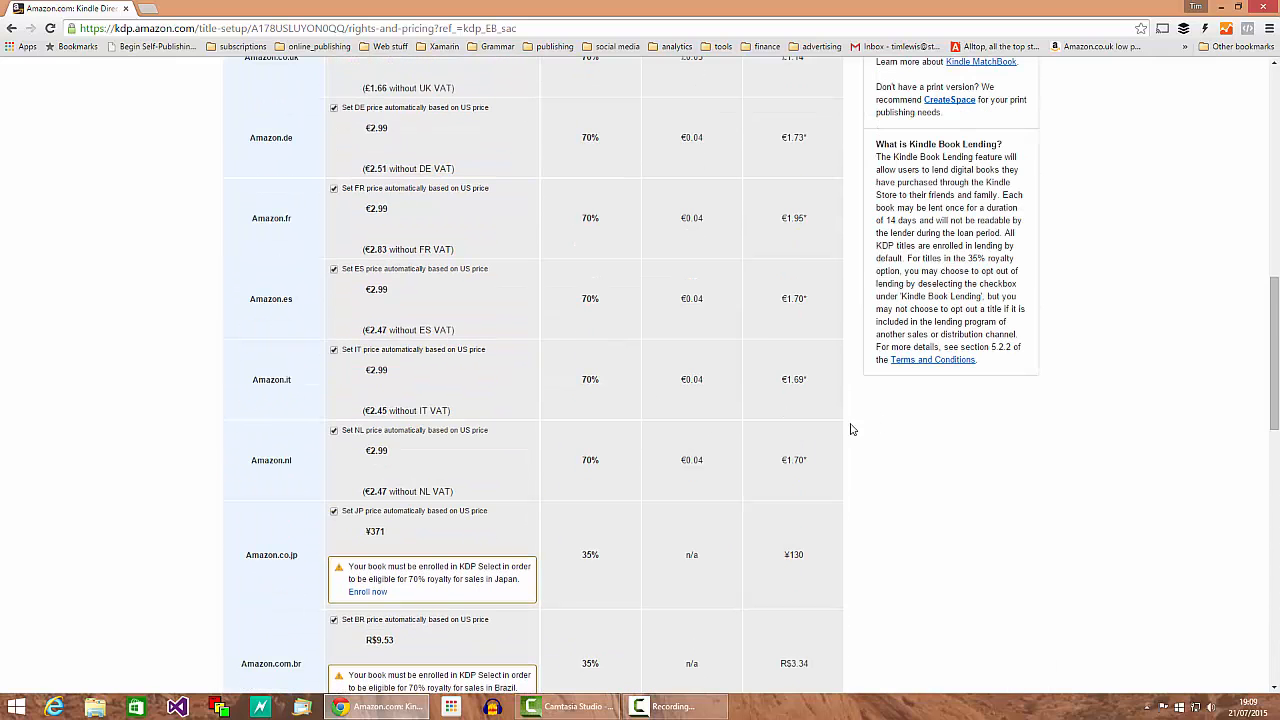
pyautogui.scroll(2, 483, 559)
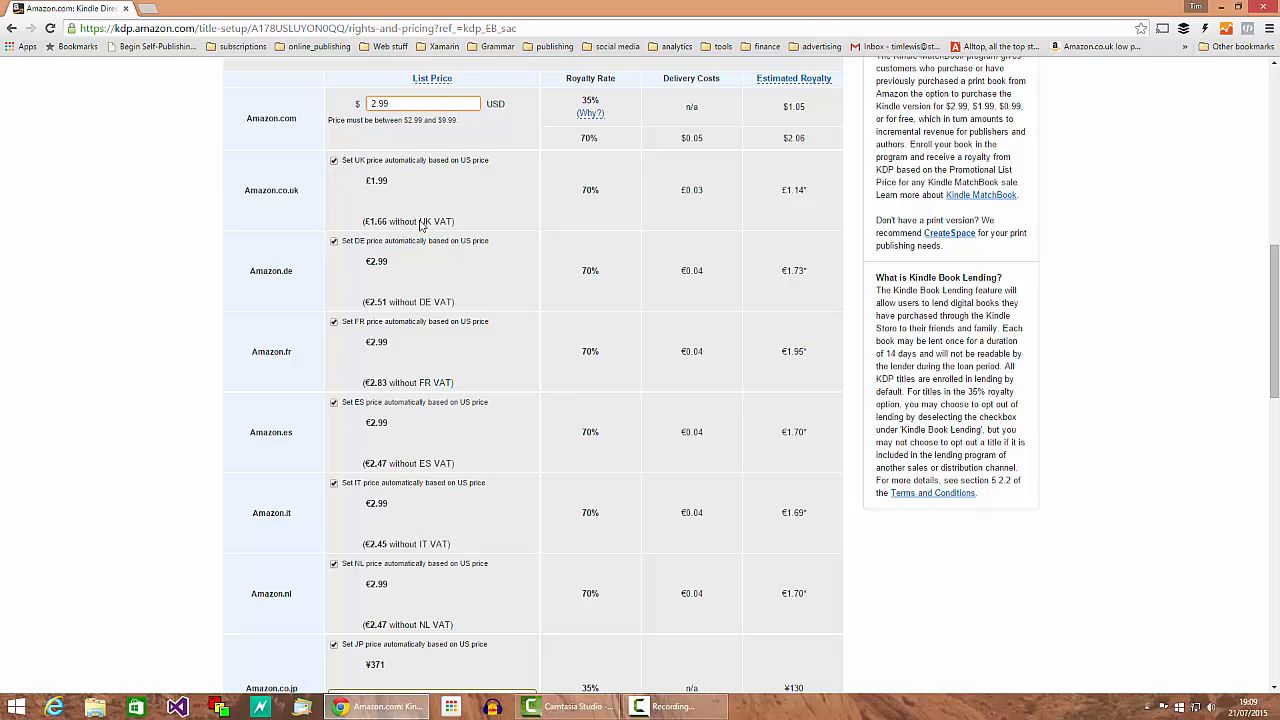
pyautogui.click(334, 484)
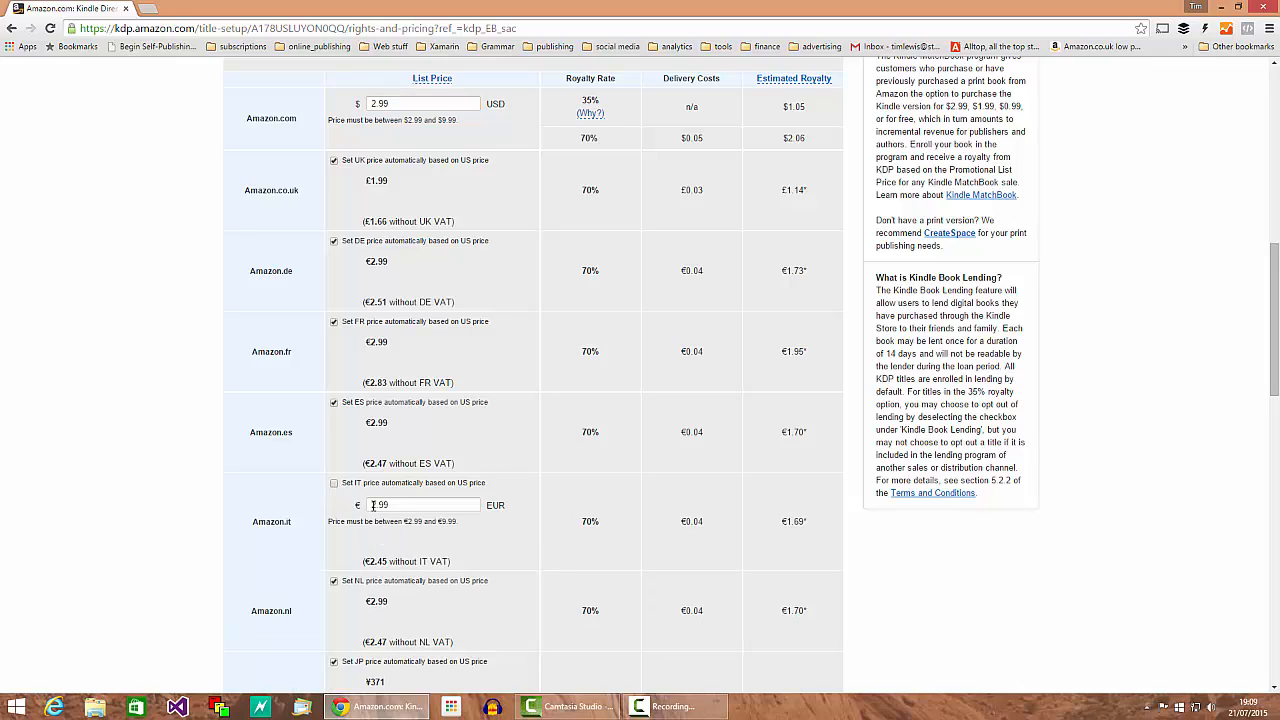
pyautogui.click(372, 505)
pyautogui.write('3')
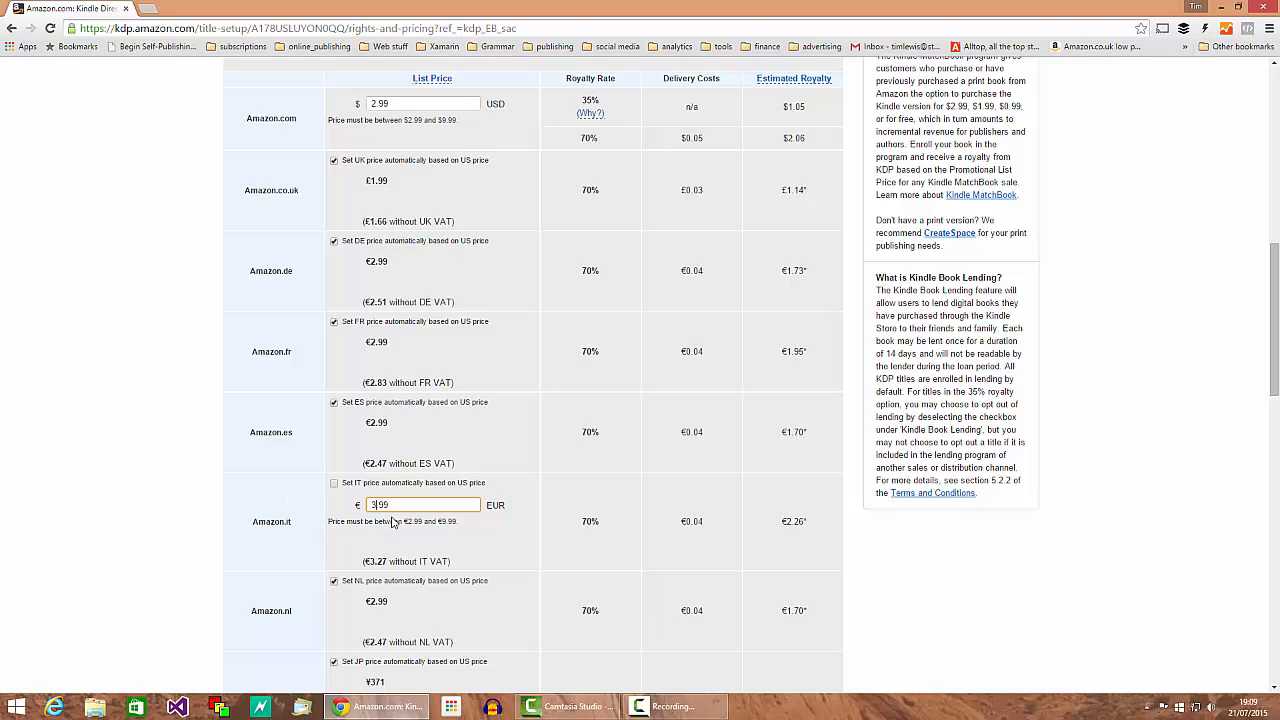
pyautogui.moveTo(432, 504); pyautogui.dragTo(340, 507)
pyautogui.click(334, 483)
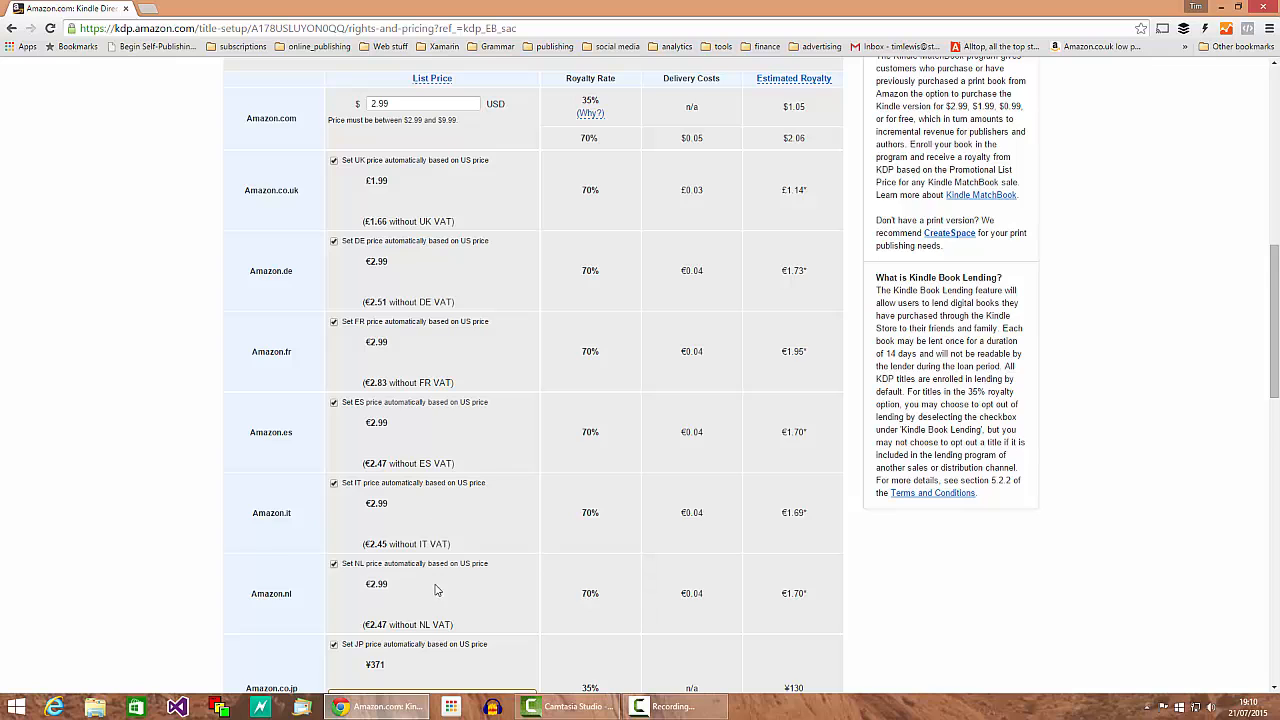
pyautogui.scroll(-1, 474, 578)
# Step: Switch Amazon.co.jp from automatic pricing to a manual price of 399 JPY
pyautogui.scroll(-2, 479, 578)
pyautogui.scroll(5, 477, 571)
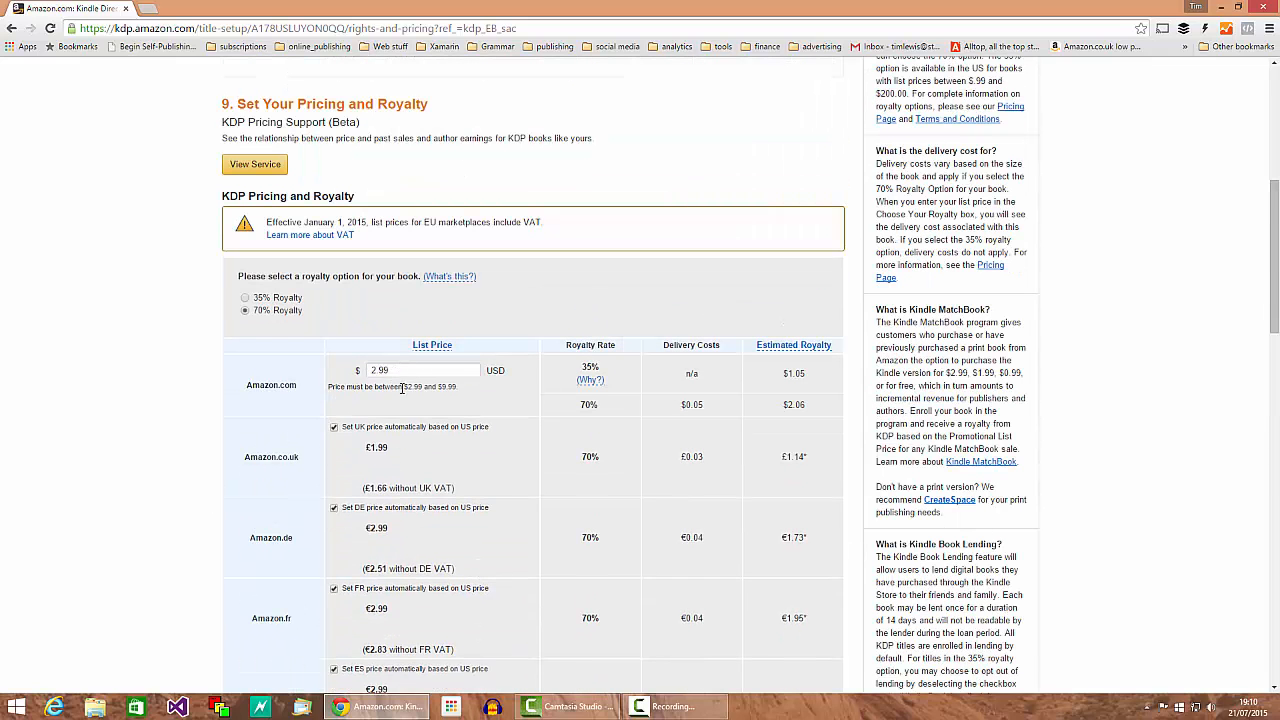
pyautogui.scroll(-2, 392, 500)
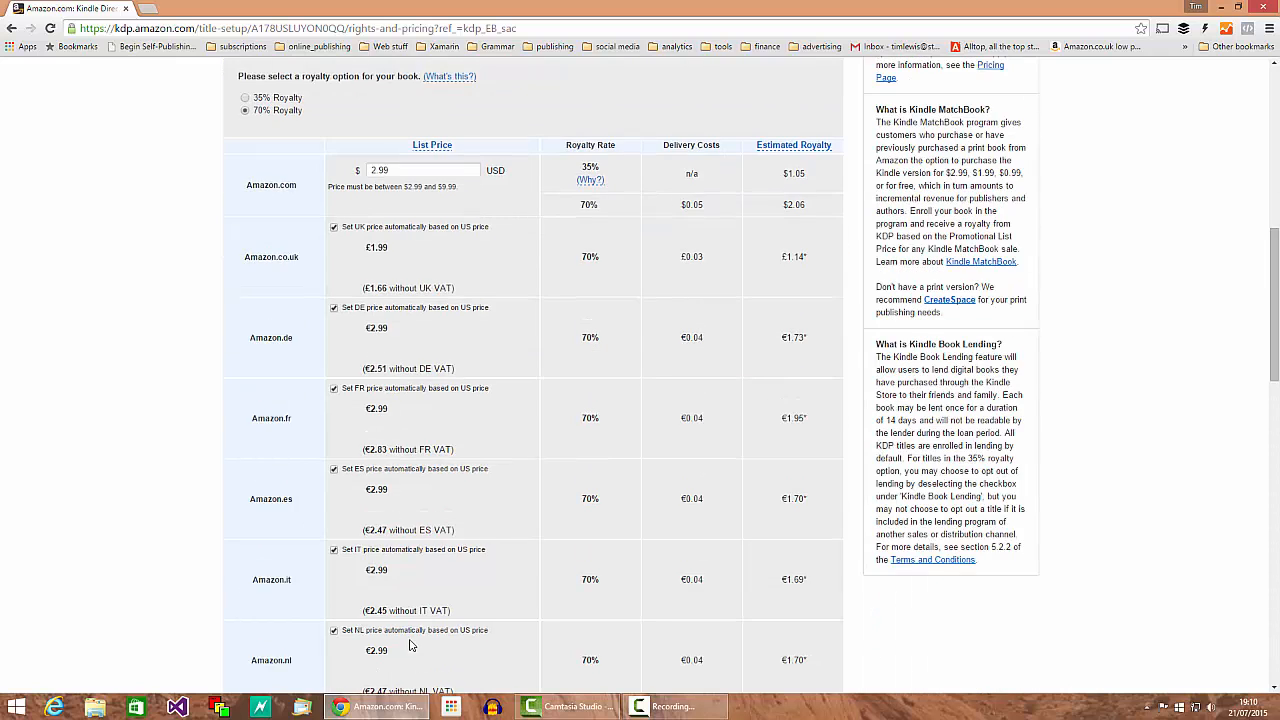
pyautogui.scroll(-2, 410, 646)
pyautogui.scroll(-2, 397, 467)
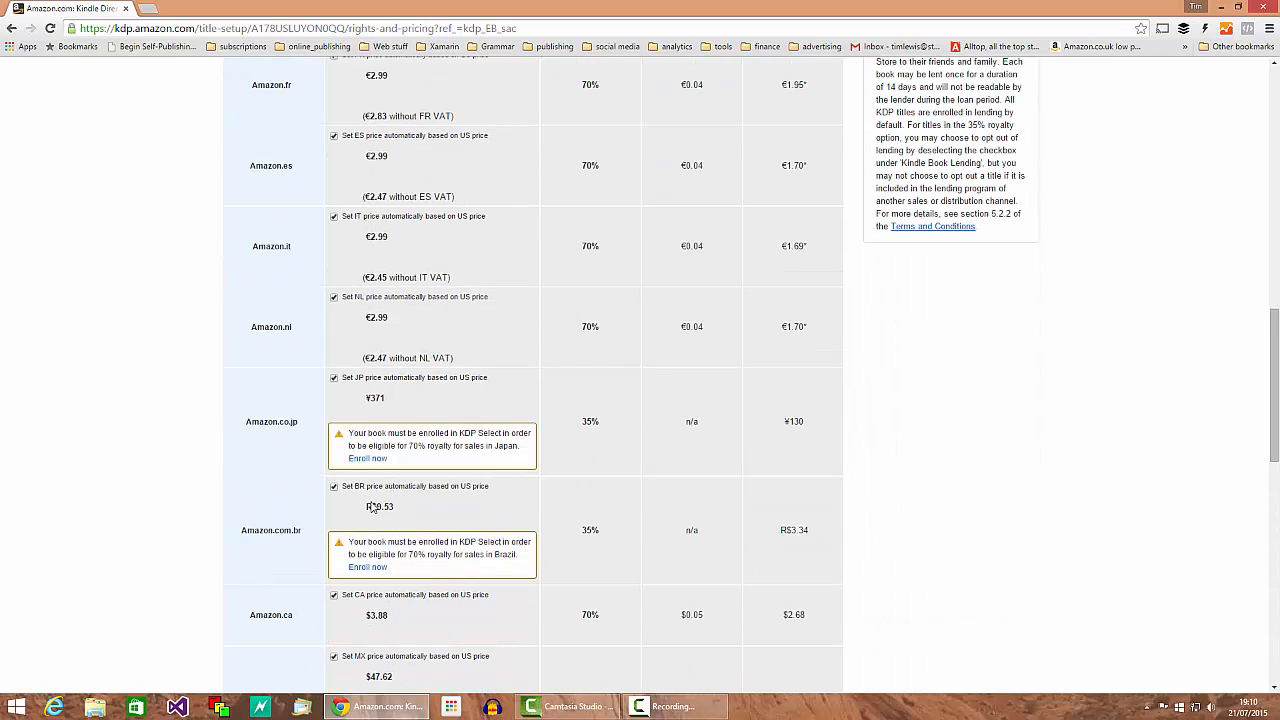
pyautogui.scroll(-2, 510, 565)
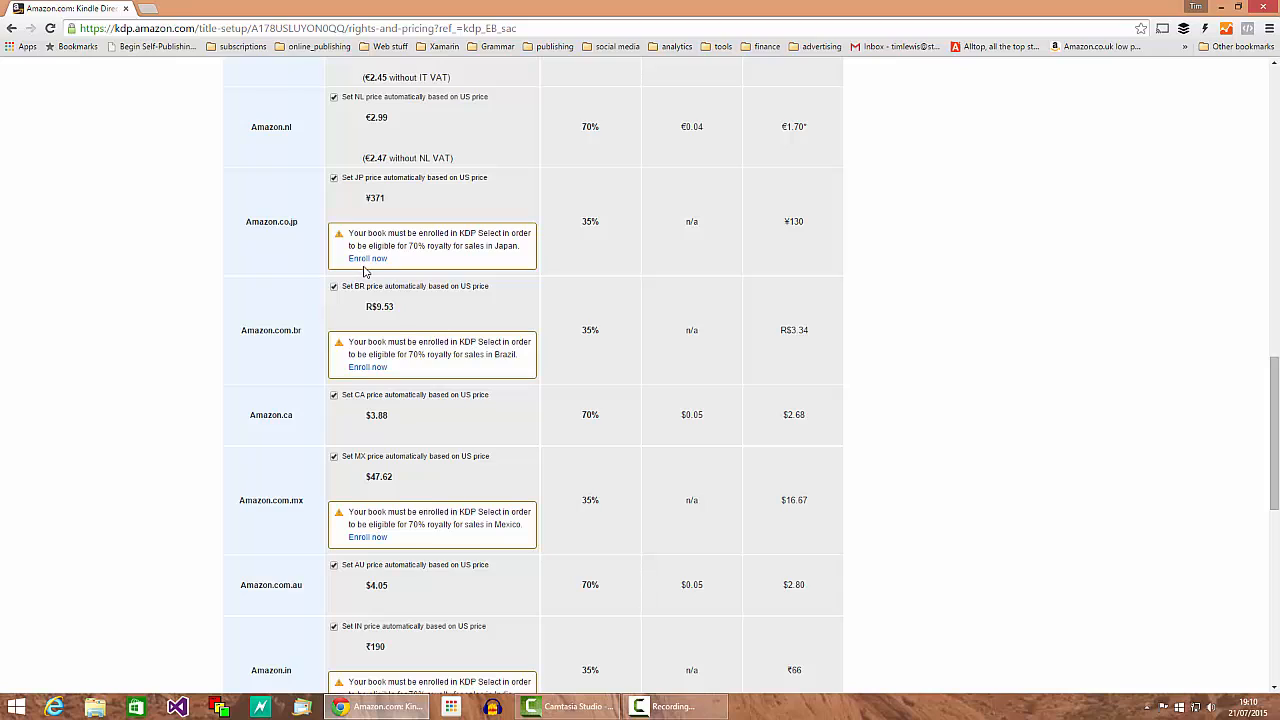
pyautogui.click(334, 178)
pyautogui.click(379, 200)
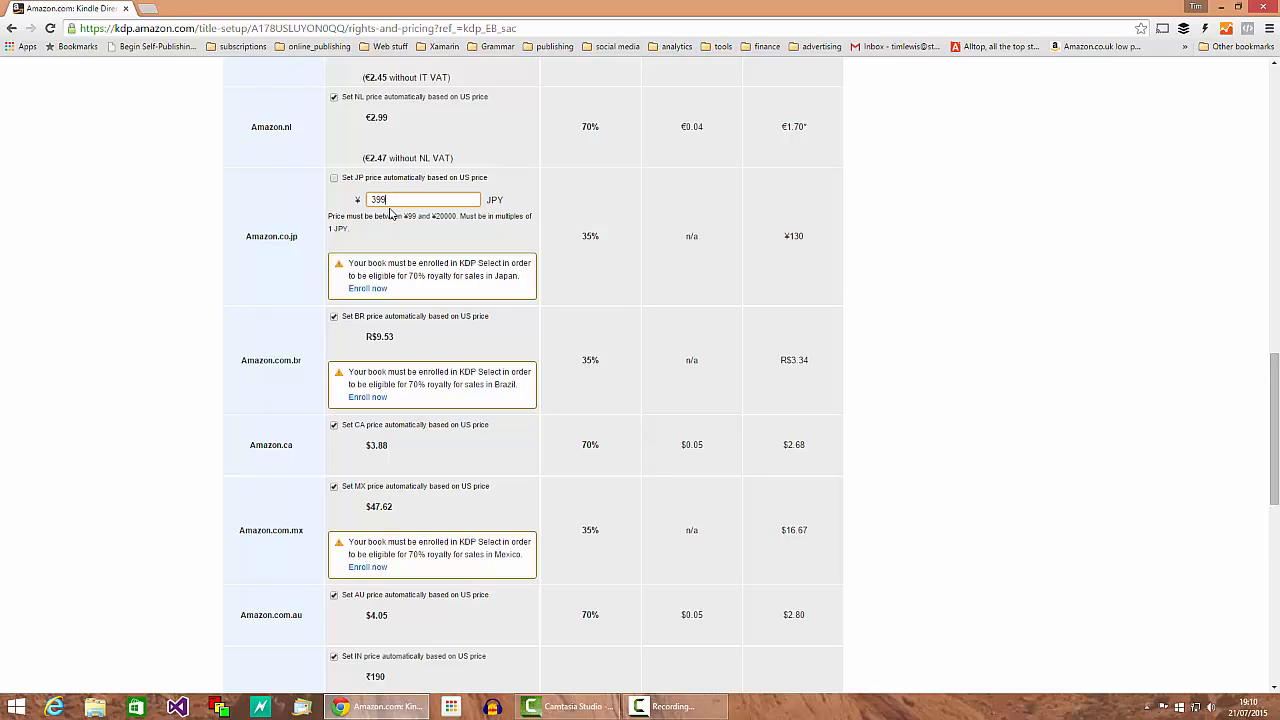
# Step: Set manual prices of 9.99 BRL for Amazon.com.br and 3.99 CAD for Amazon.ca
pyautogui.scroll(-1, 490, 375)
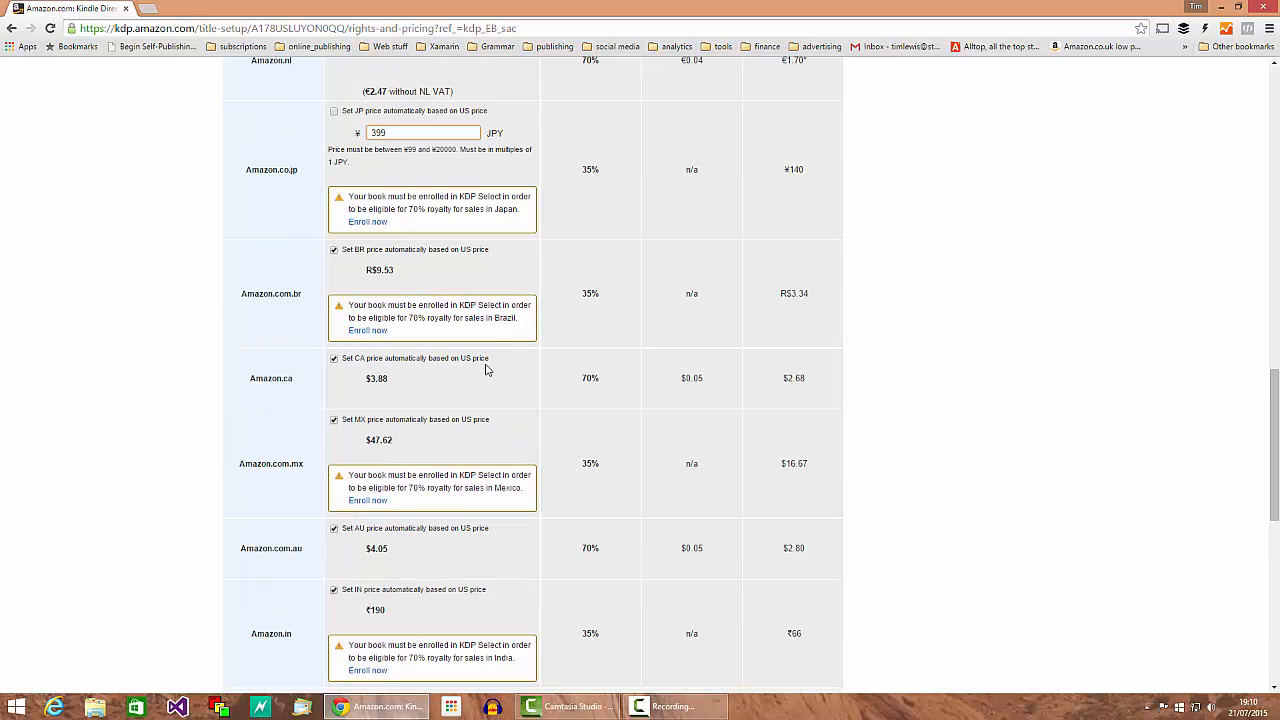
pyautogui.click(334, 251)
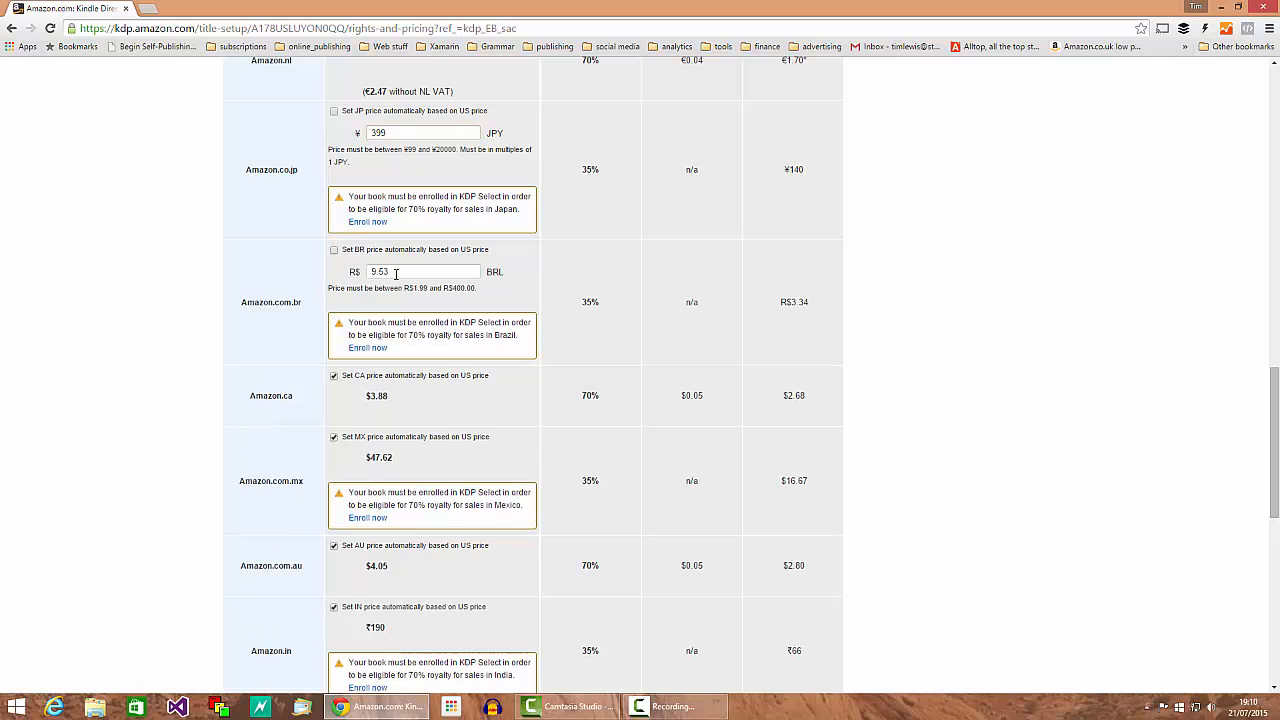
pyautogui.doubleClick(378, 271)
pyautogui.scroll(-2, 587, 501)
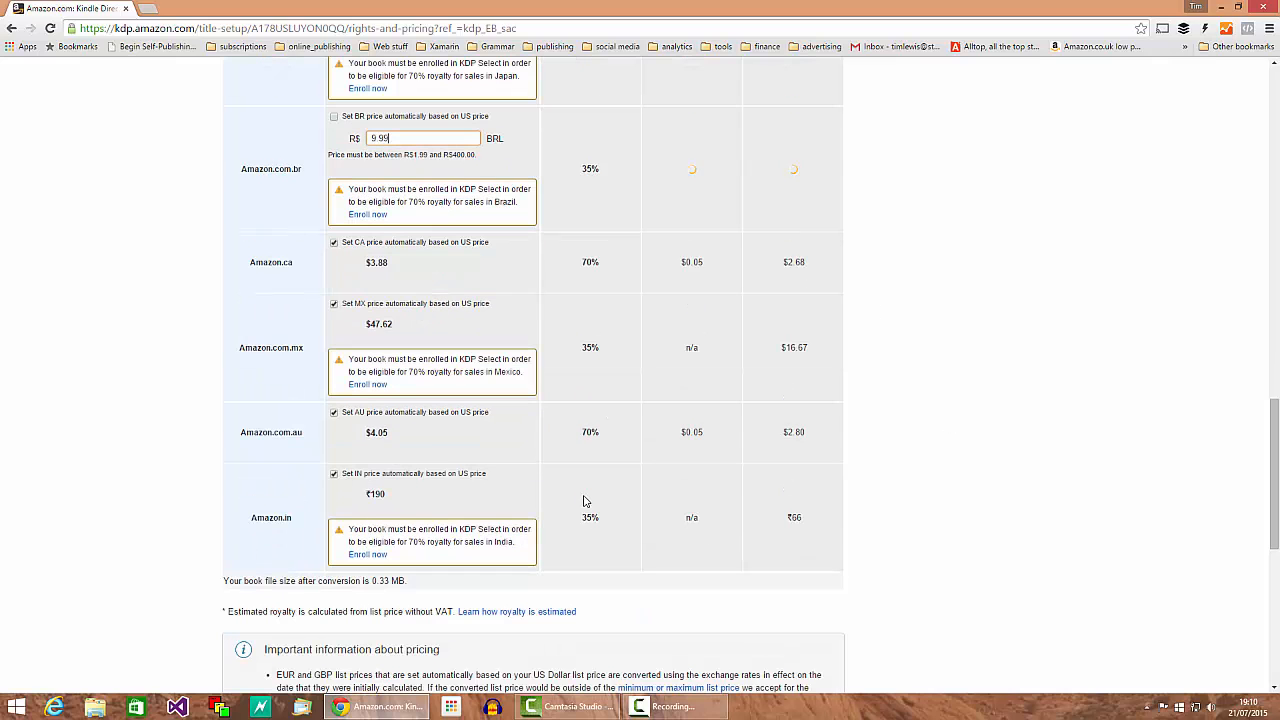
pyautogui.click(335, 243)
pyautogui.click(383, 263)
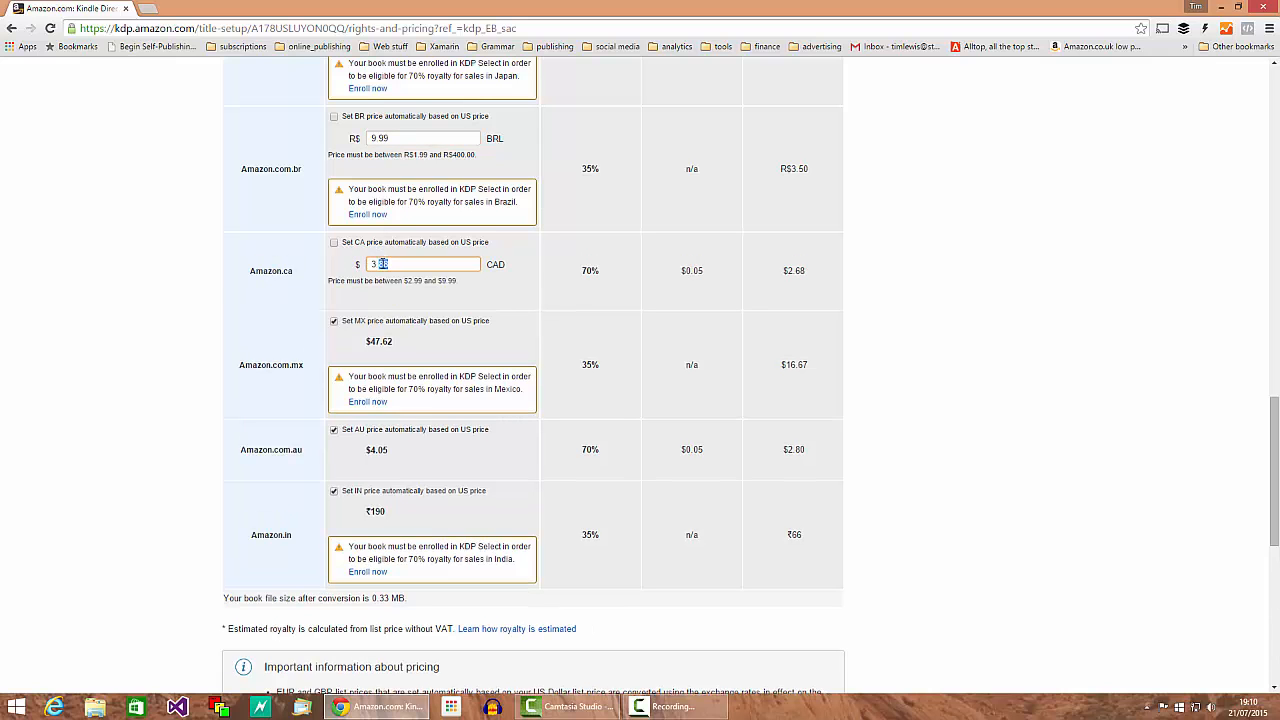
pyautogui.write('99')
pyautogui.scroll(9, 369, 318)
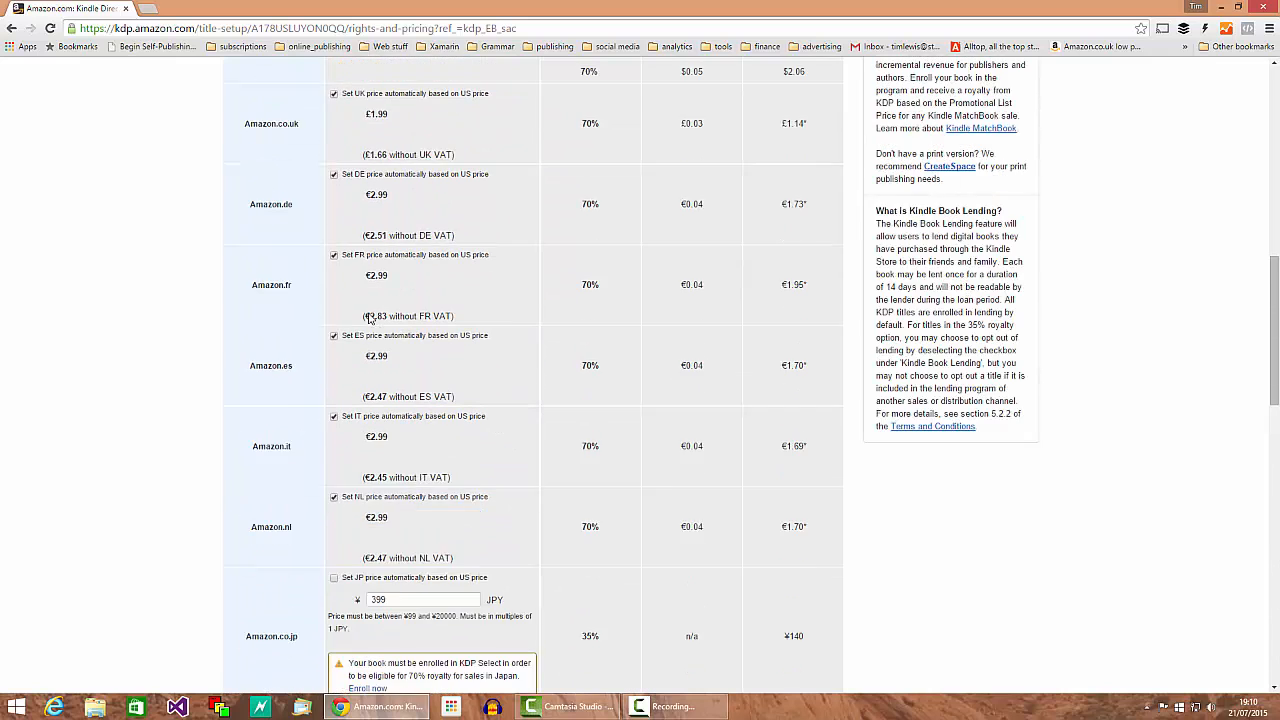
# Step: Change the Amazon.com list price to 3.99 USD
pyautogui.scroll(3, 369, 318)
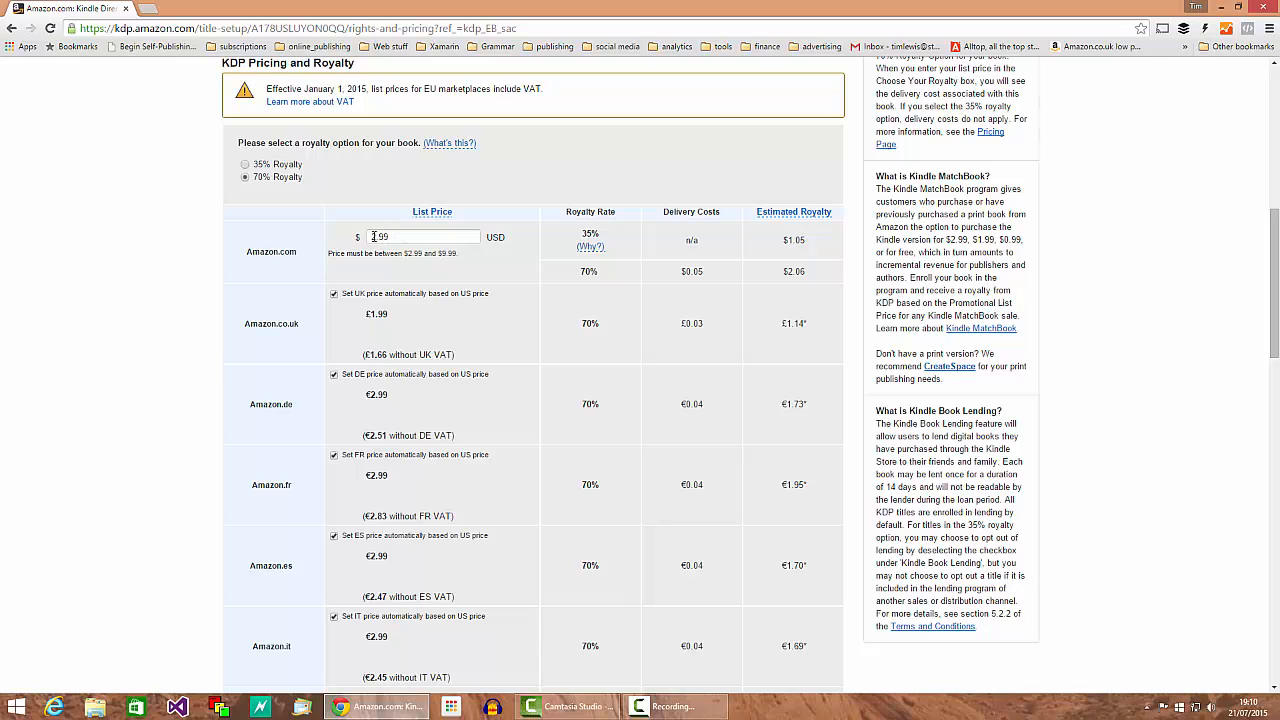
pyautogui.moveTo(372, 237); pyautogui.dragTo(379, 237)
pyautogui.write('3')
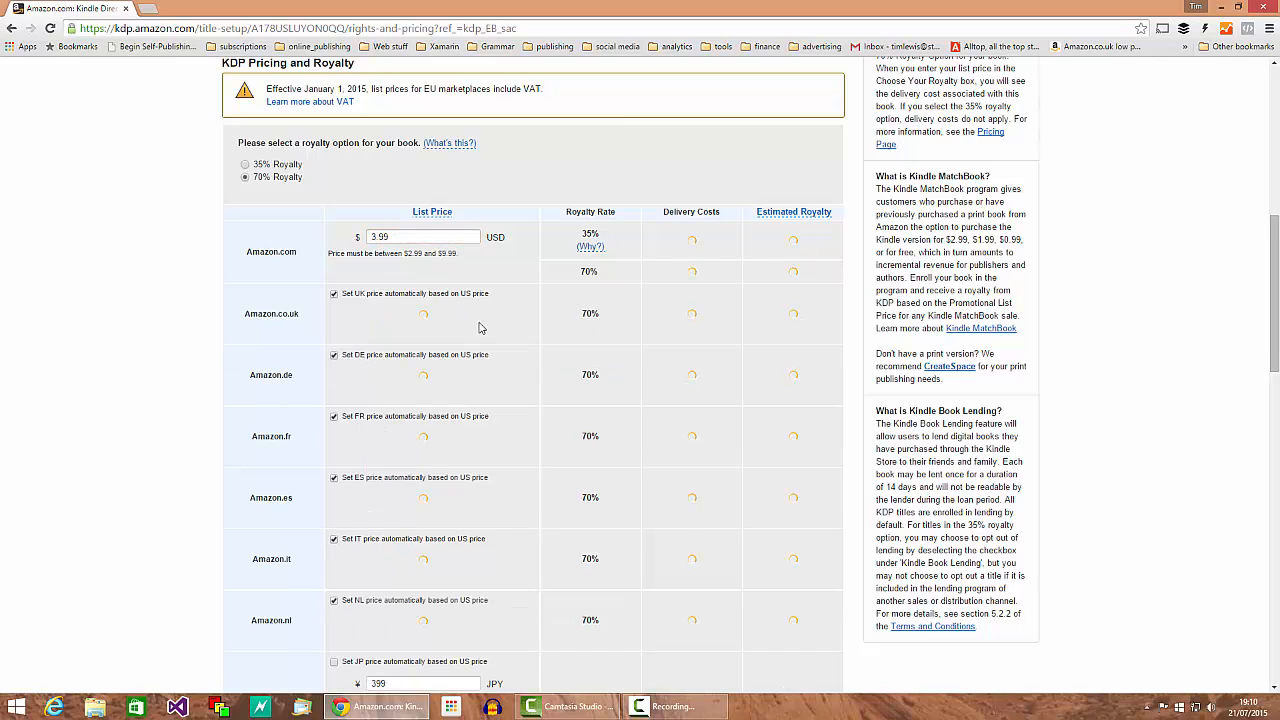
pyautogui.scroll(-4, 485, 347)
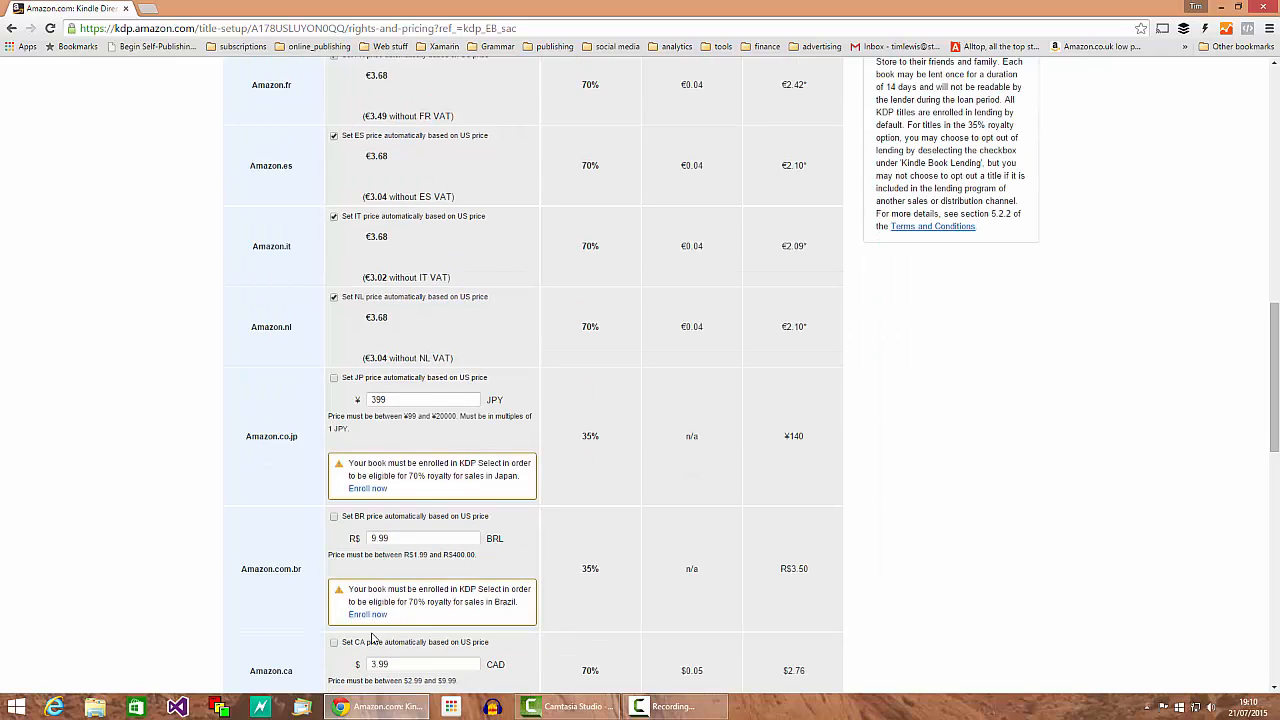
pyautogui.scroll(4, 410, 536)
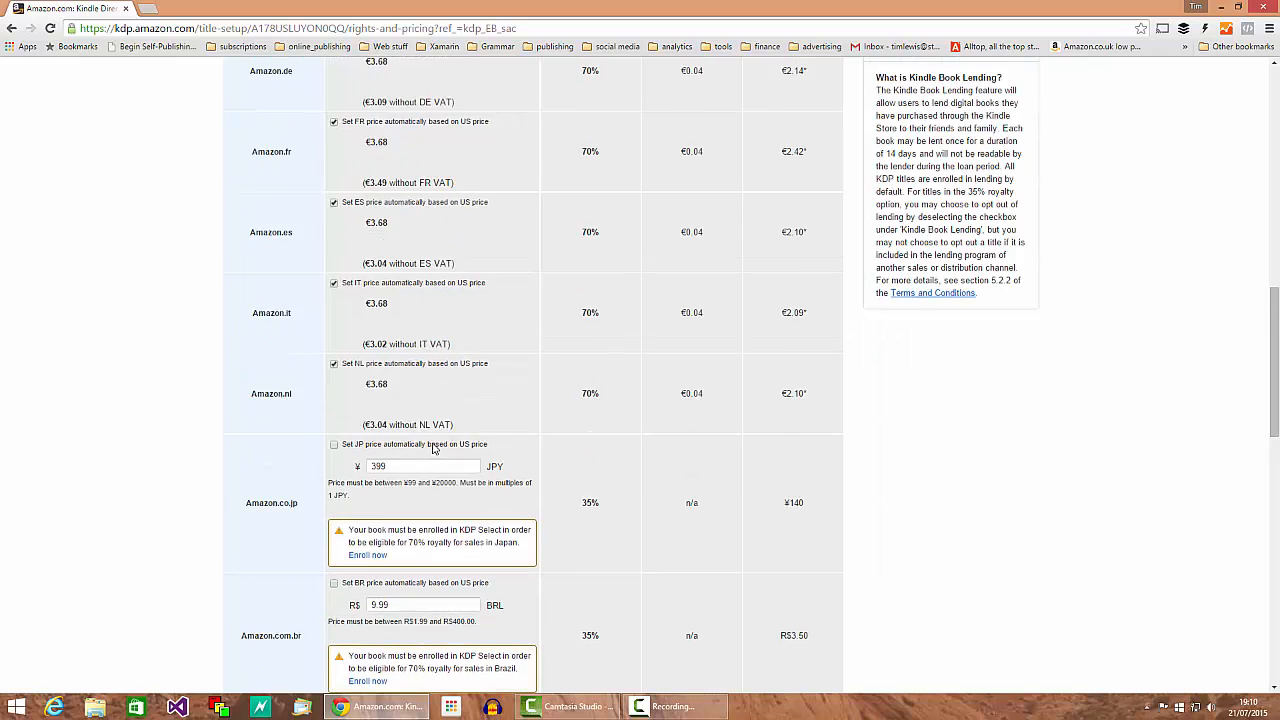
pyautogui.click(392, 234)
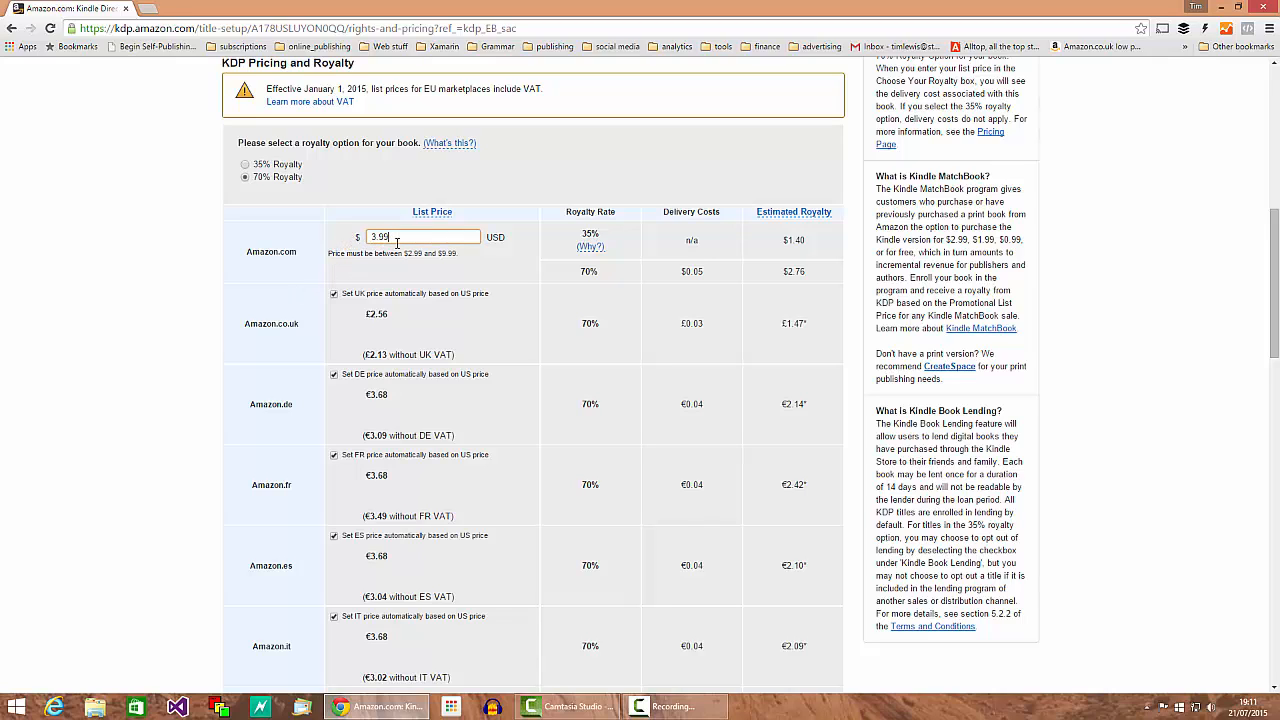
# Step: Set the Amazon.co.uk price manually to 2.99 GBP instead of automatic
pyautogui.click(336, 295)
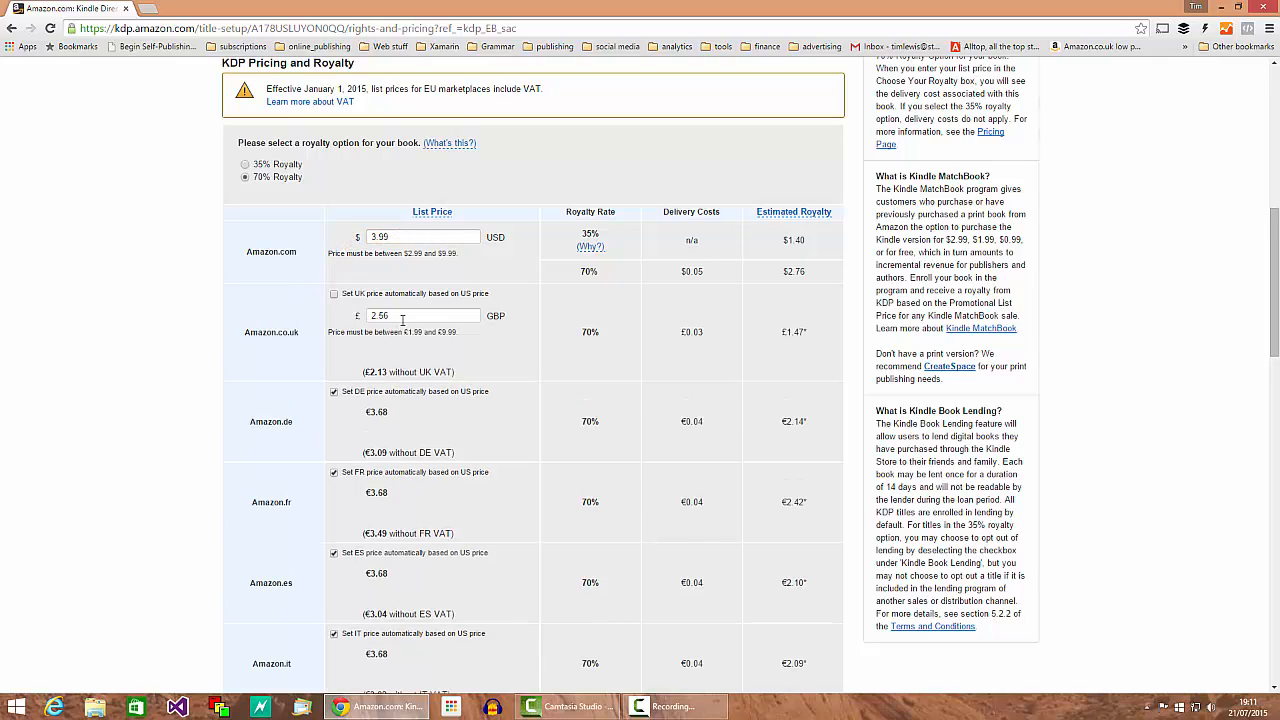
pyautogui.moveTo(403, 318); pyautogui.dragTo(378, 315)
pyautogui.write('99')
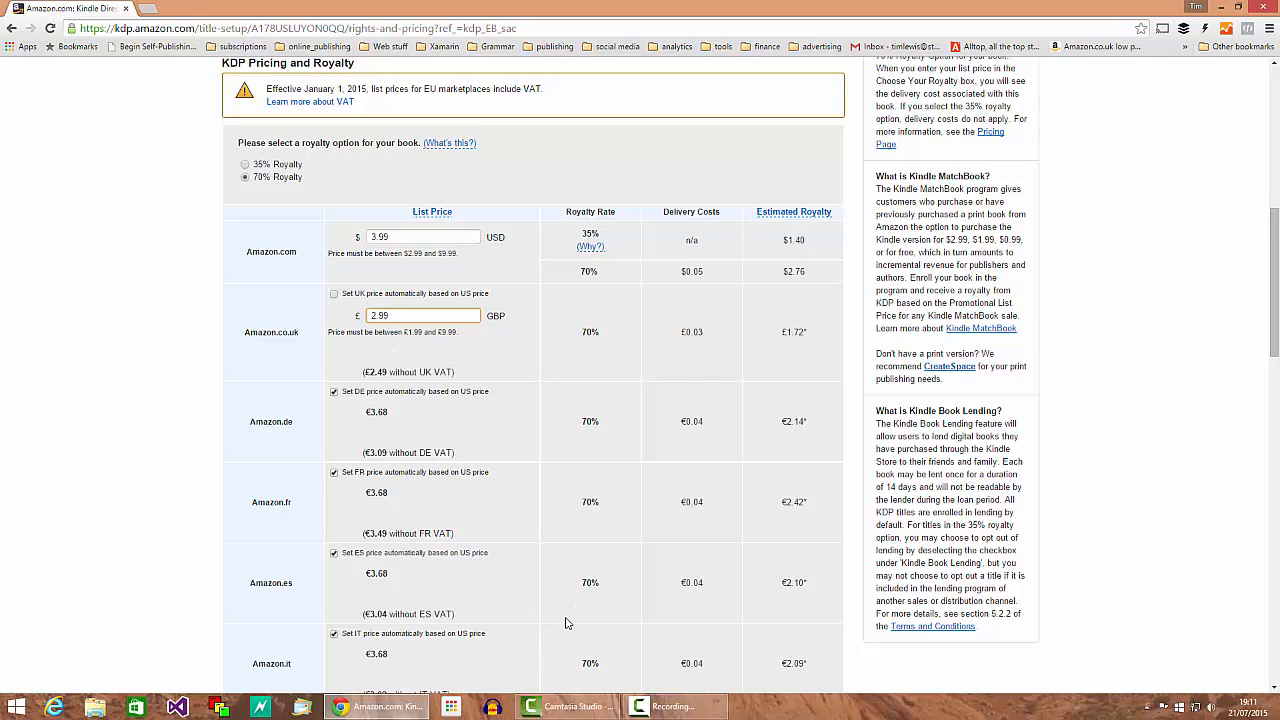
pyautogui.scroll(-1, 540, 555)
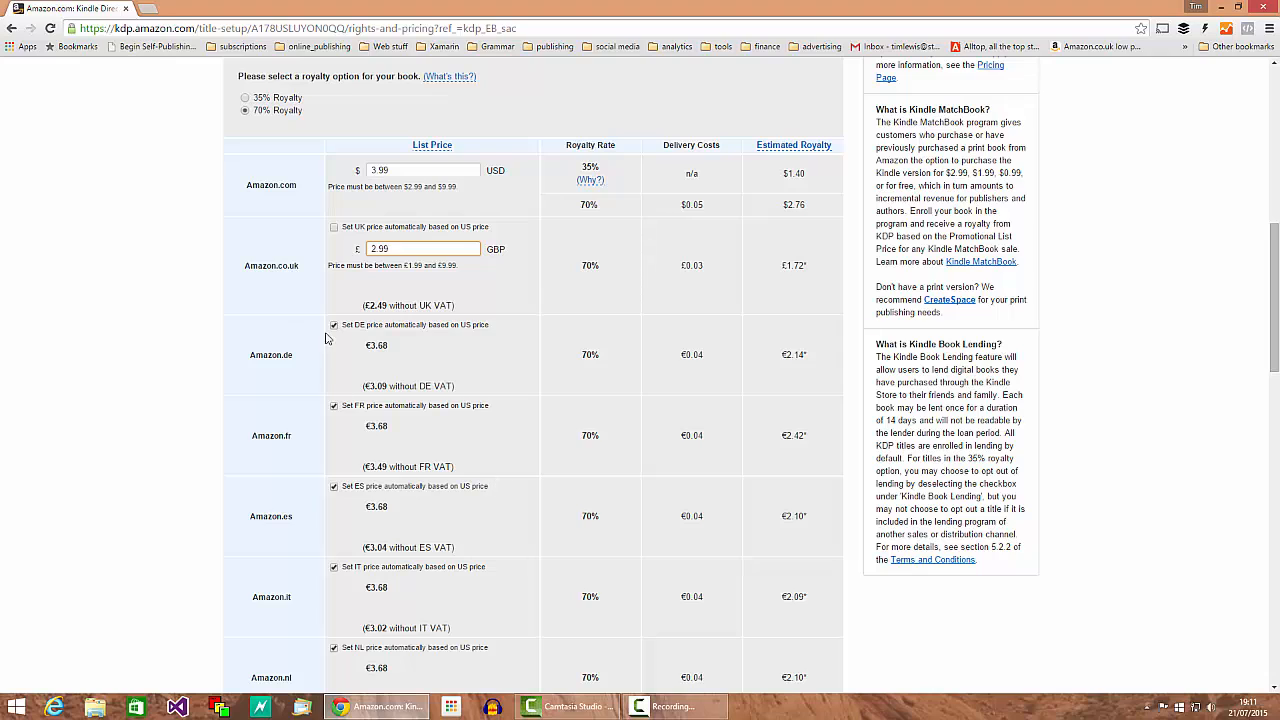
pyautogui.moveTo(369, 305); pyautogui.dragTo(383, 305)
pyautogui.click(394, 329)
pyautogui.scroll(-3, 731, 495)
pyautogui.scroll(3, 723, 514)
pyautogui.scroll(-10, 551, 497)
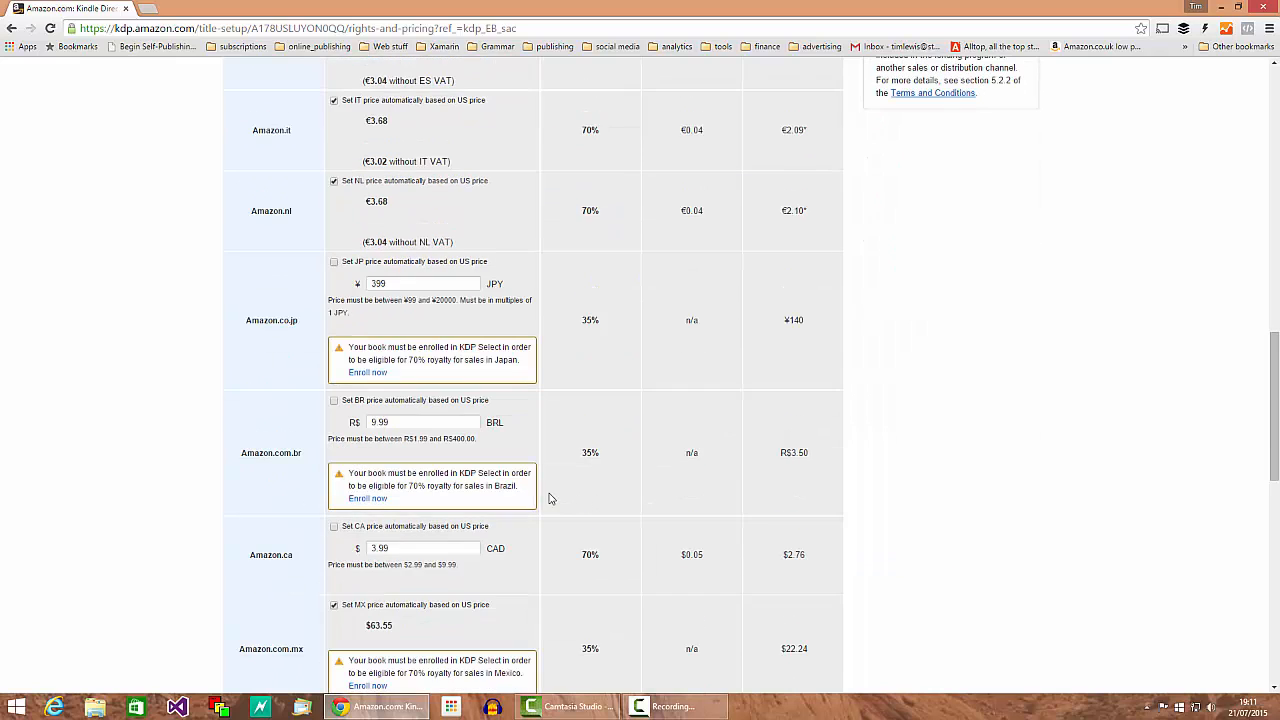
pyautogui.scroll(-3, 617, 489)
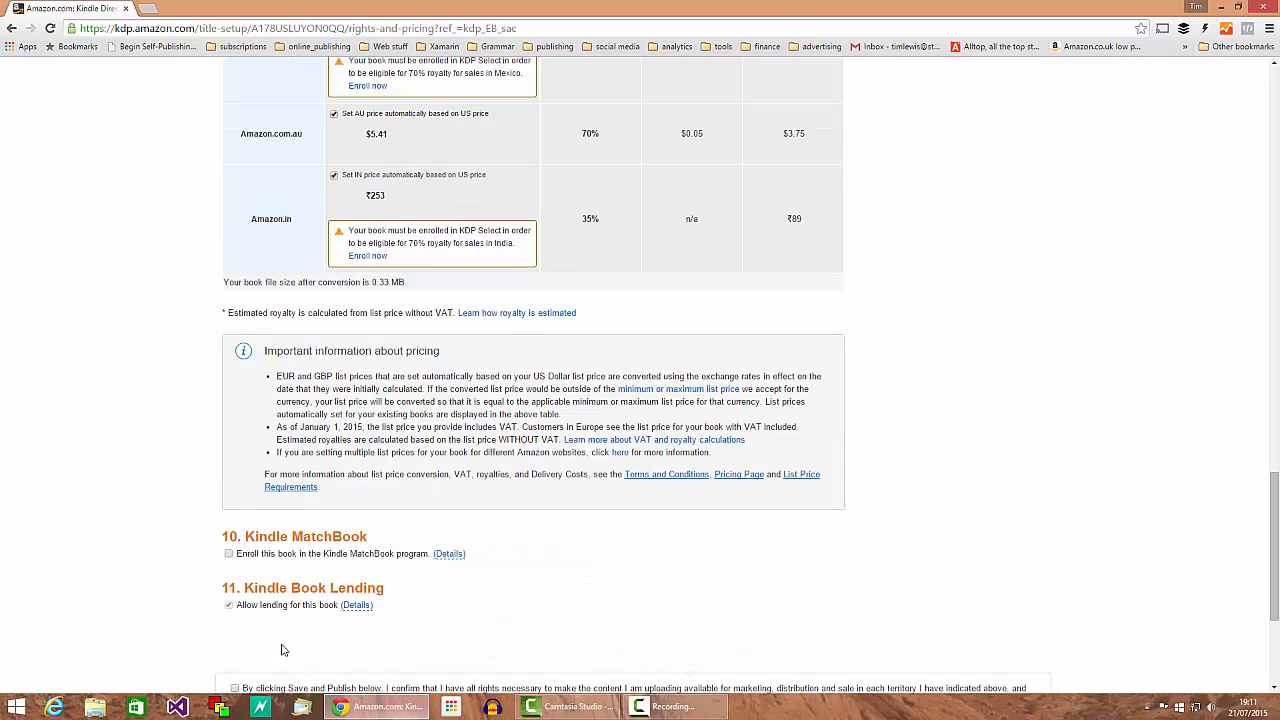
pyautogui.moveTo(267, 537); pyautogui.dragTo(359, 537)
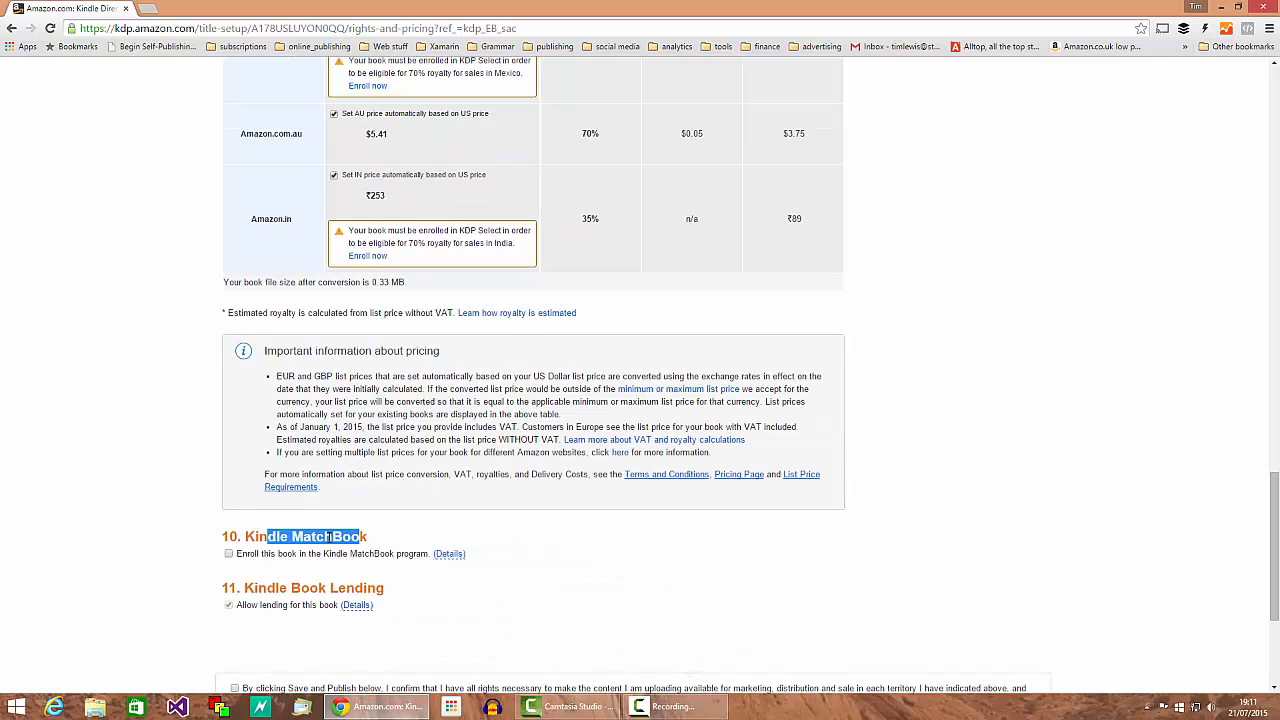
pyautogui.click(264, 537)
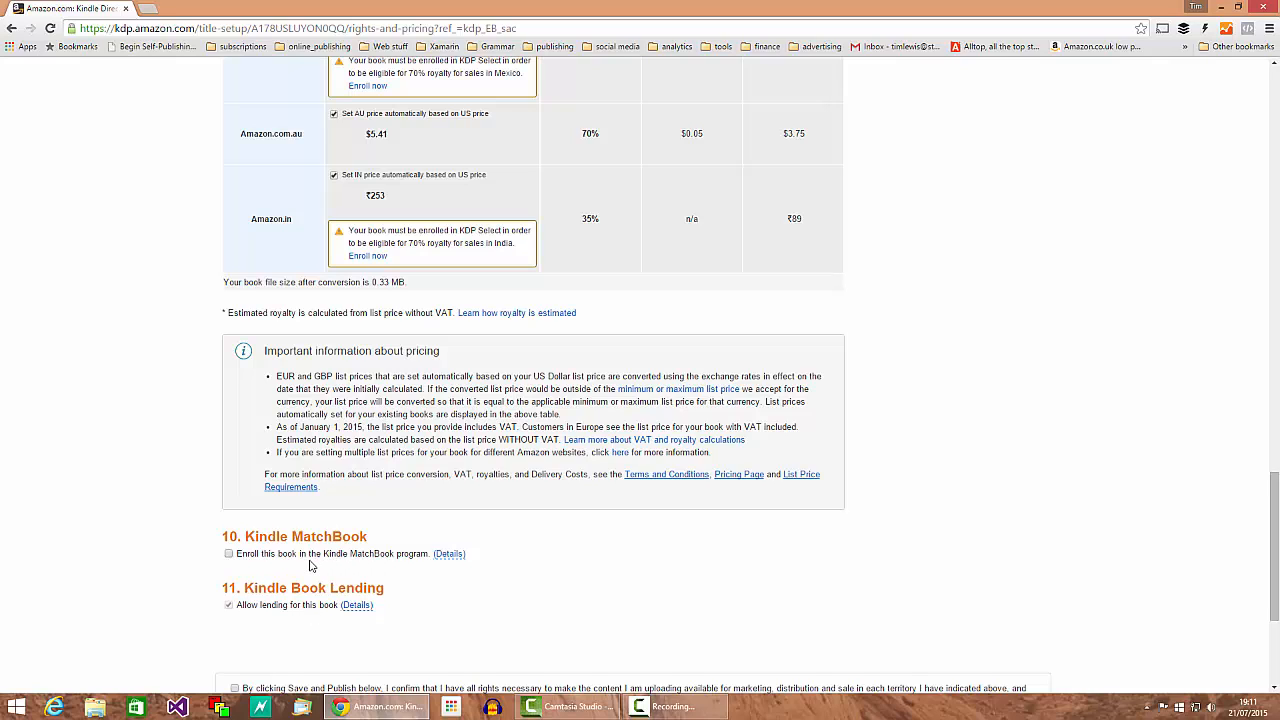
pyautogui.click(229, 554)
pyautogui.click(266, 579)
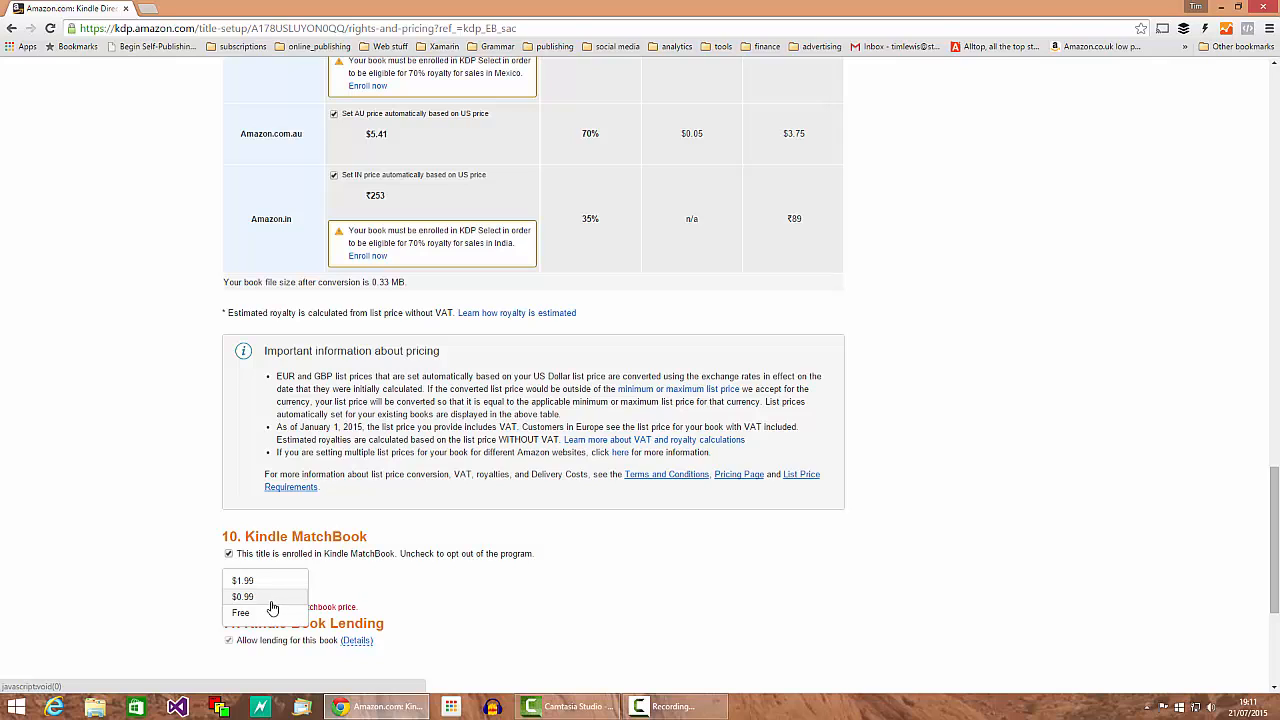
pyautogui.click(248, 598)
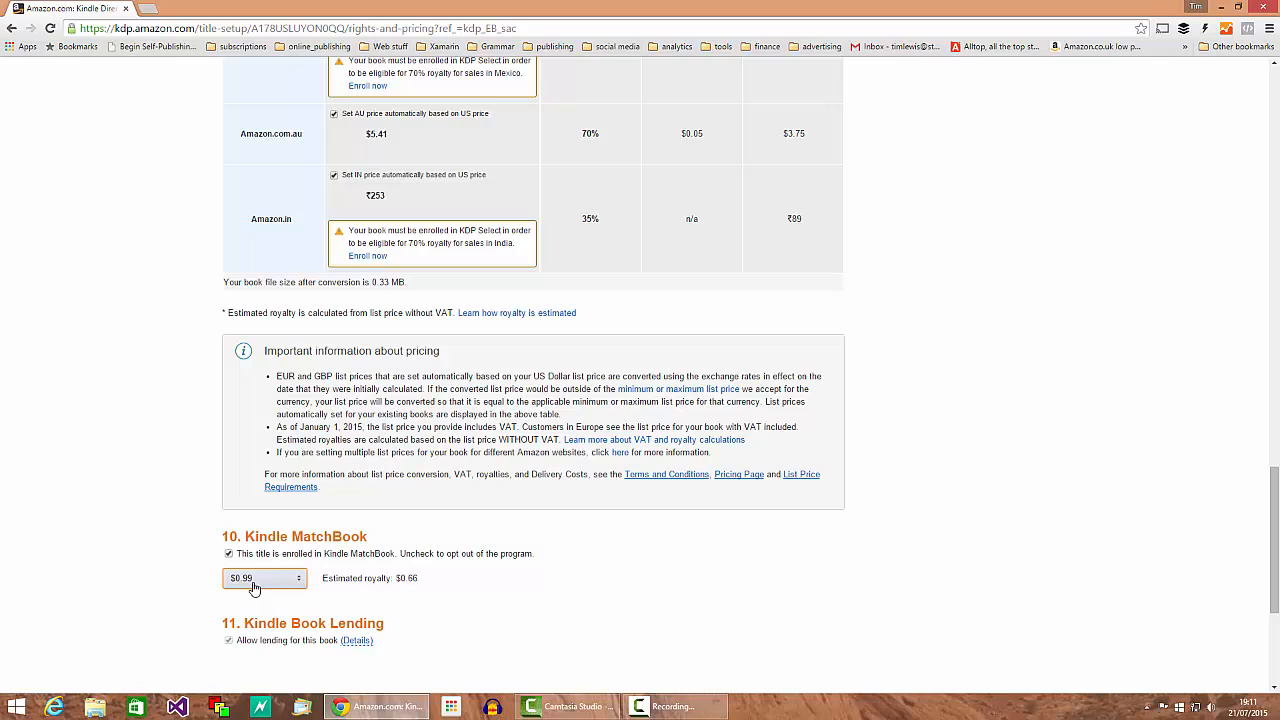
# Step: Take the book out of Kindle MatchBook, keep lending allowed, and tick the rights confirmation
pyautogui.click(229, 555)
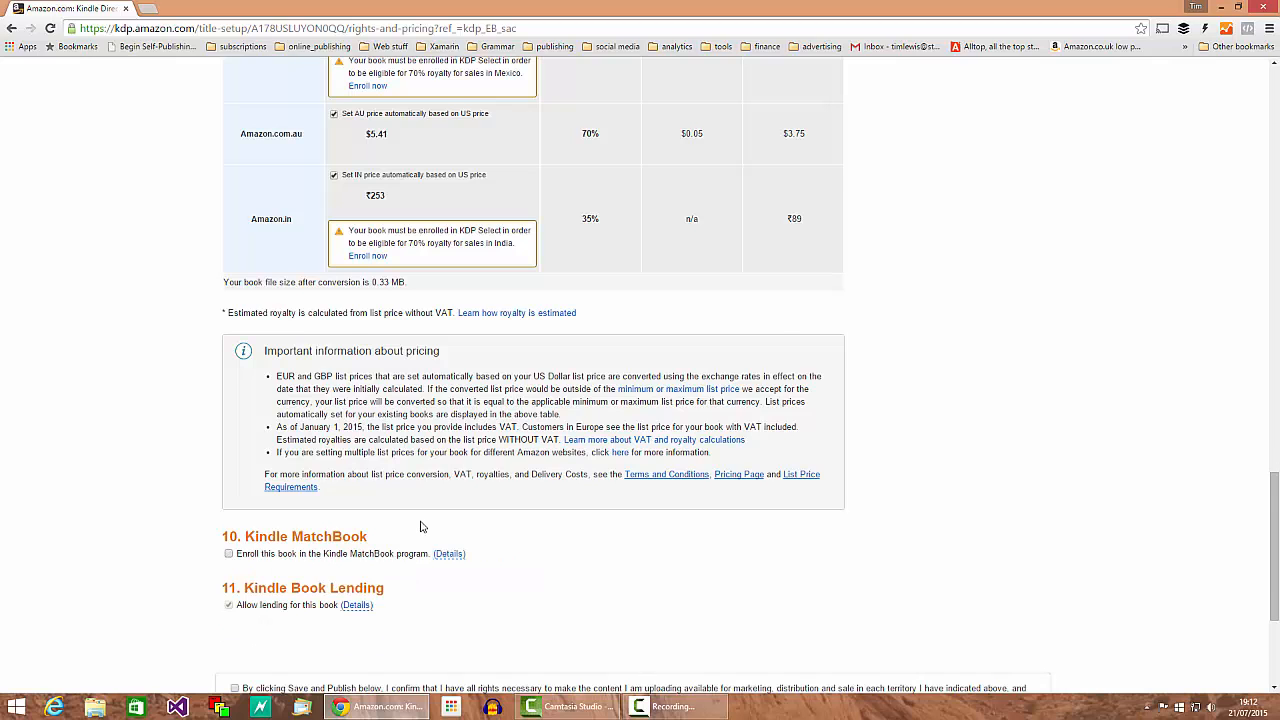
pyautogui.scroll(-1, 214, 478)
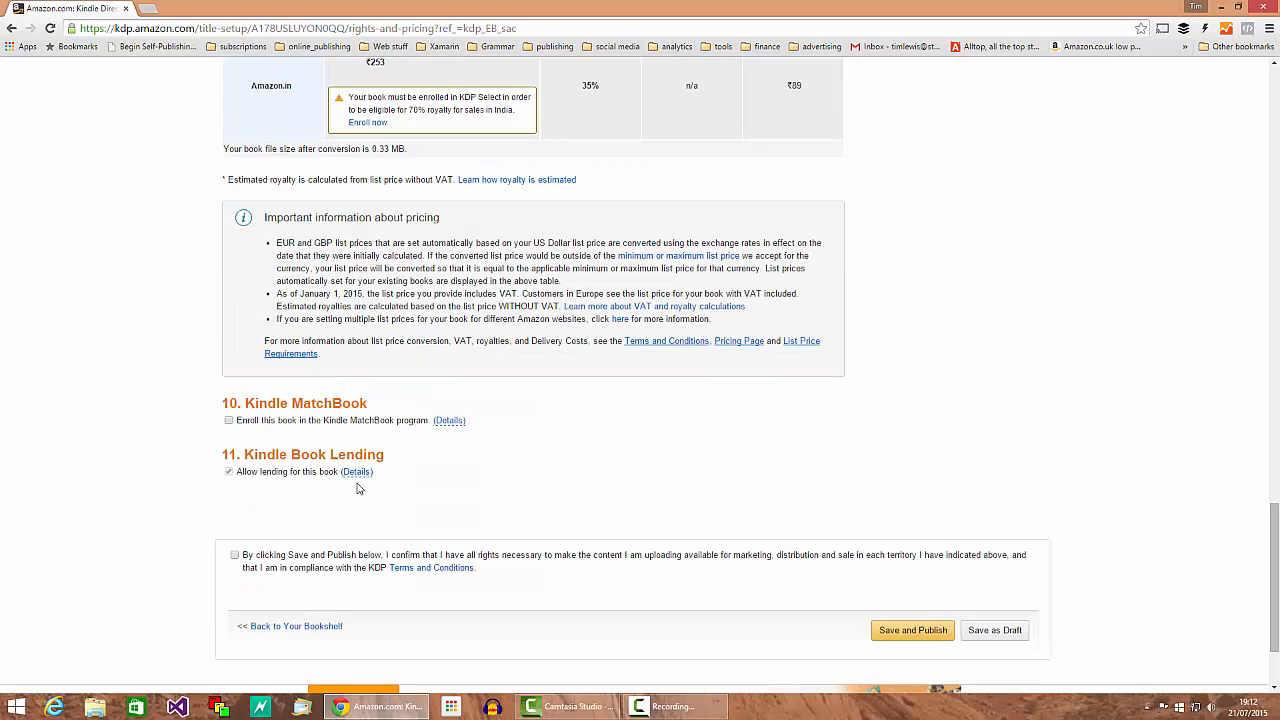
pyautogui.moveTo(360, 480)
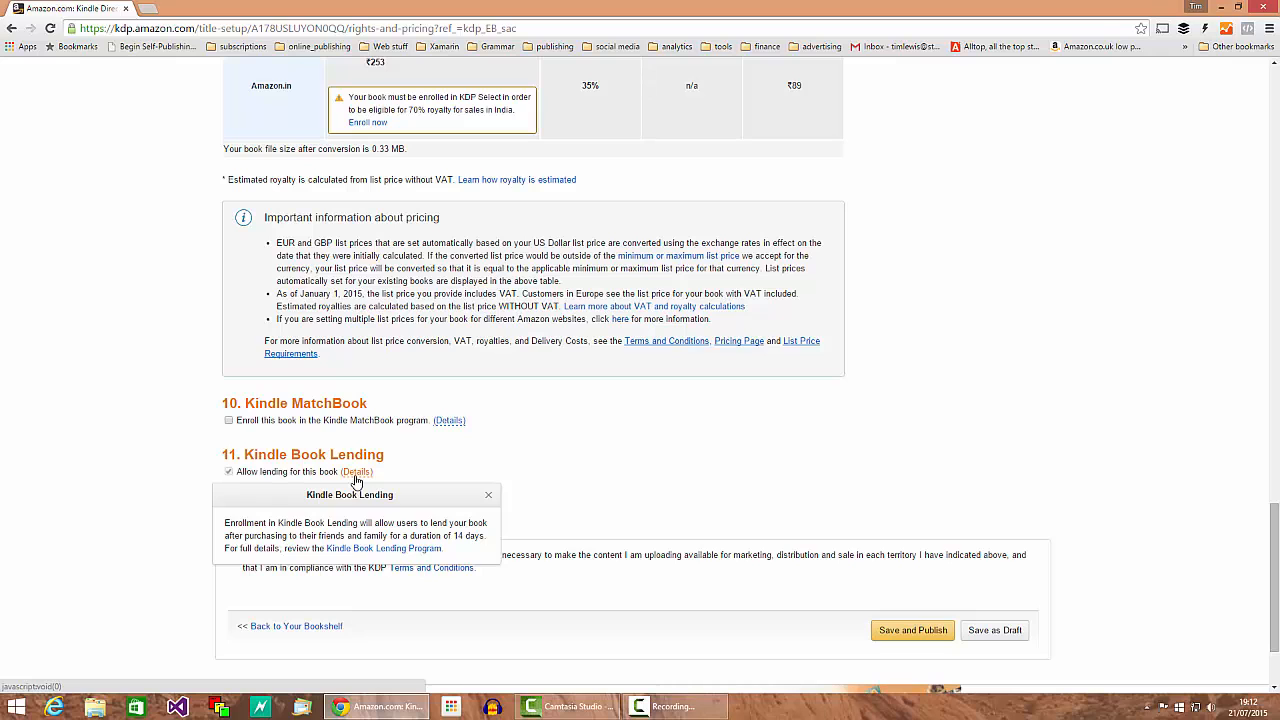
pyautogui.scroll(-2, 490, 542)
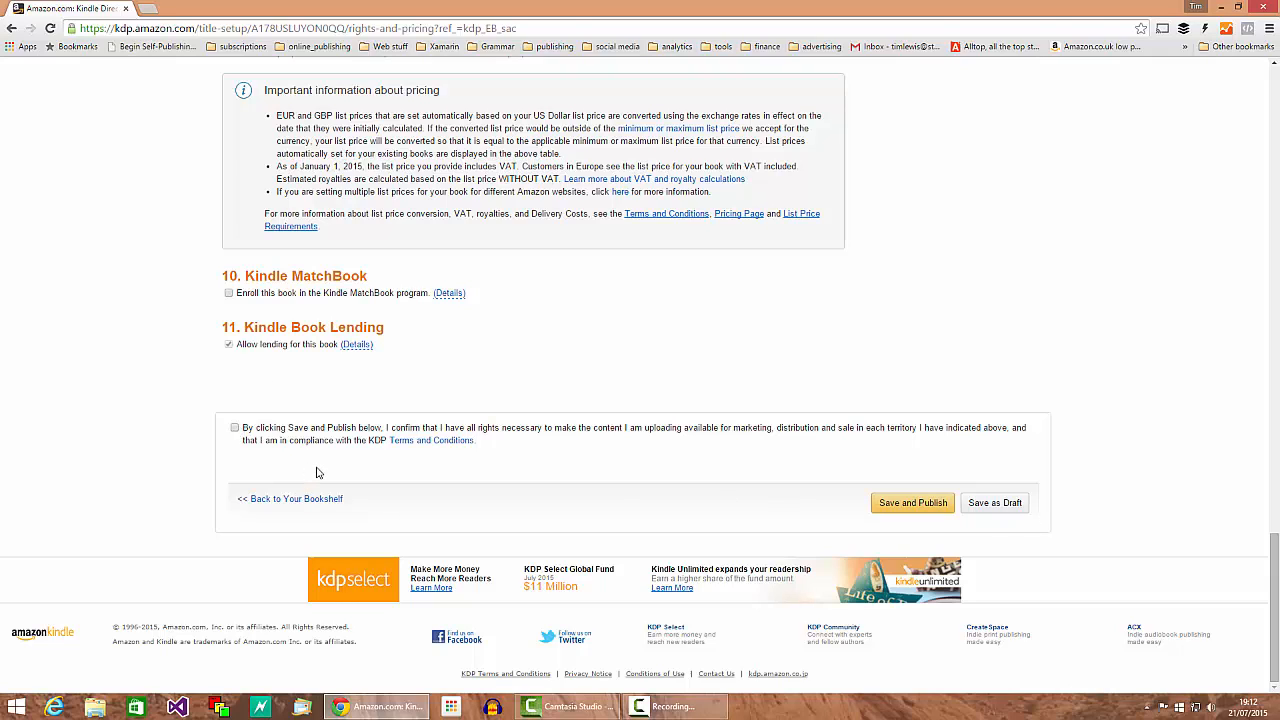
pyautogui.click(235, 428)
pyautogui.scroll(20, 250, 470)
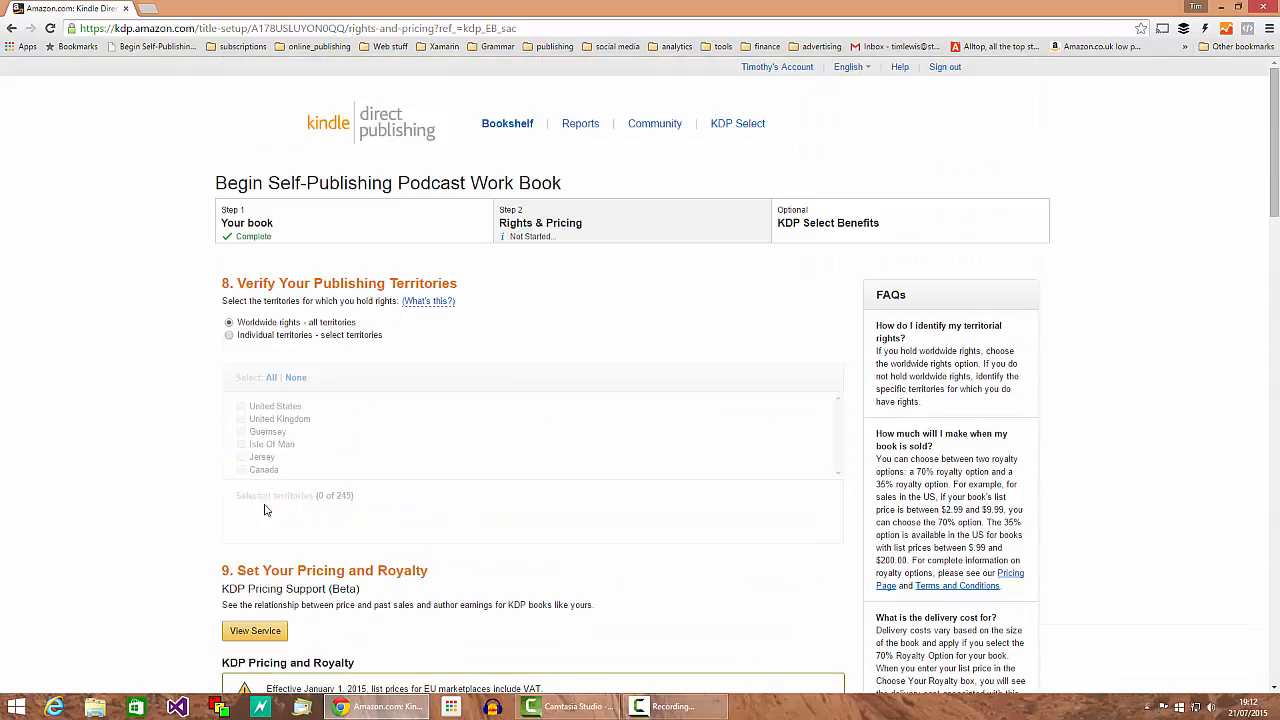
pyautogui.scroll(-20, 250, 495)
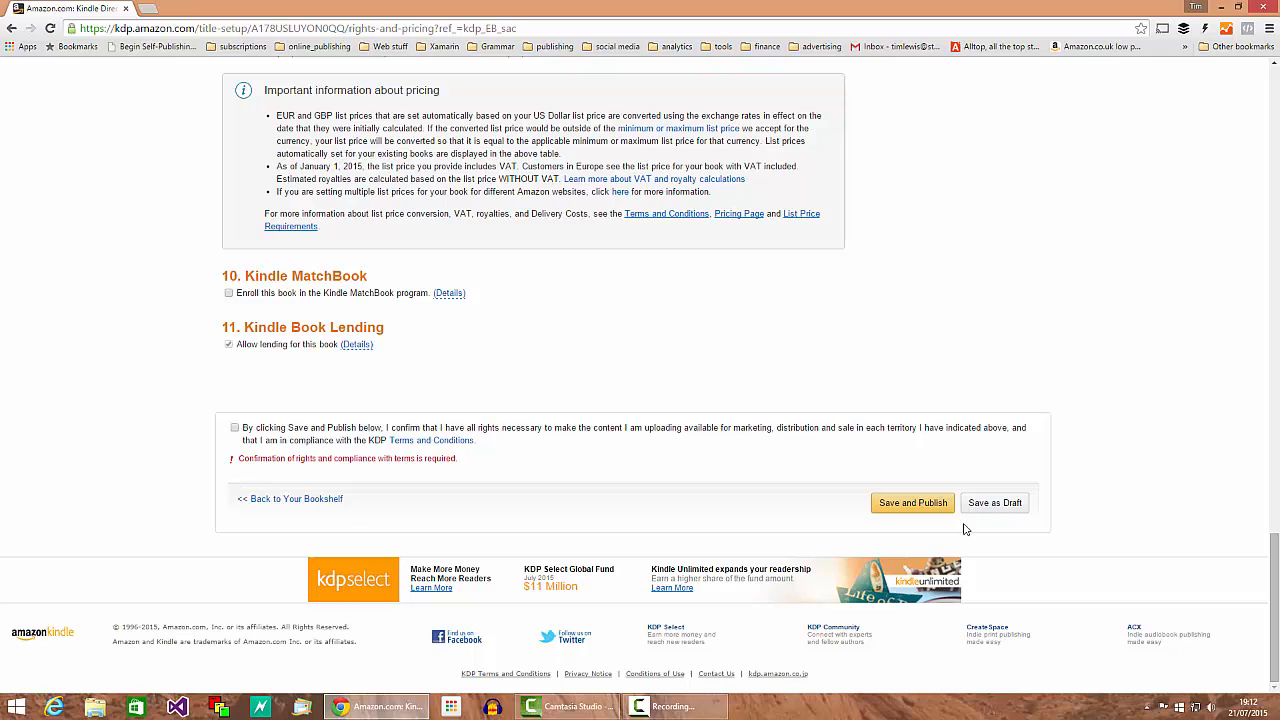
# Step: Save the book setup as a draft and return to the Bookshelf
pyautogui.click(987, 508)
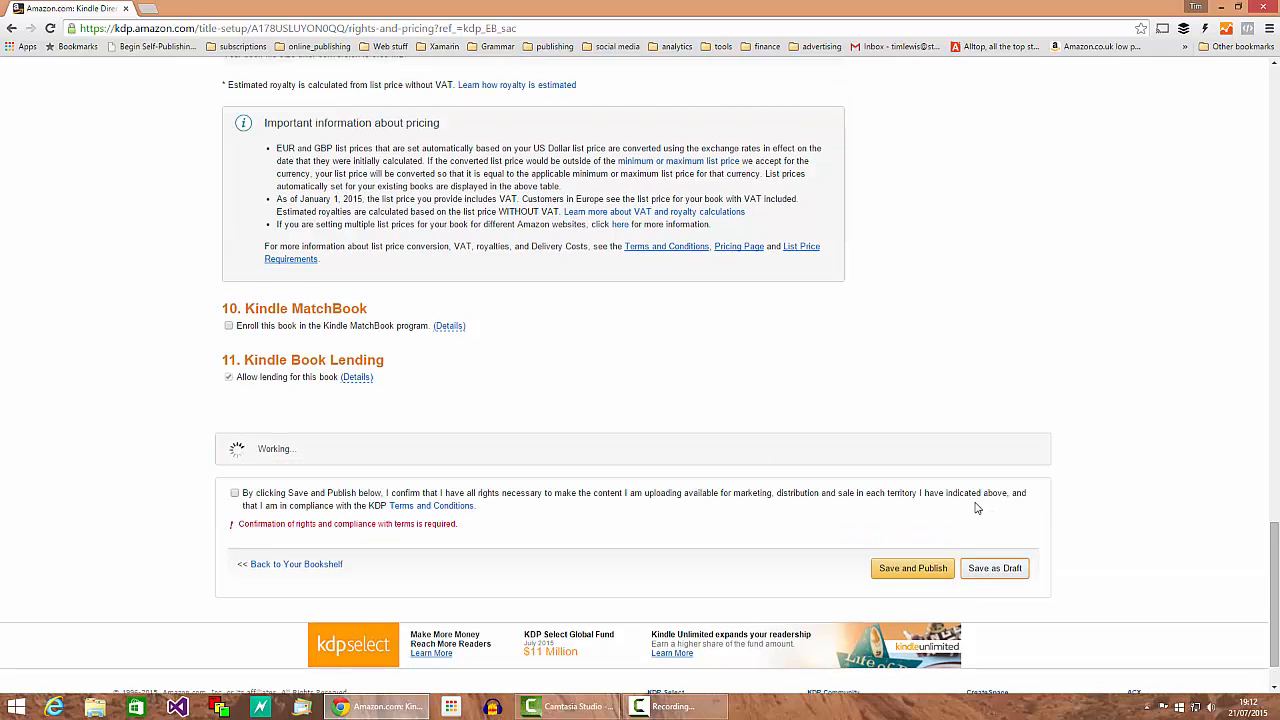
pyautogui.scroll(20, 789, 543)
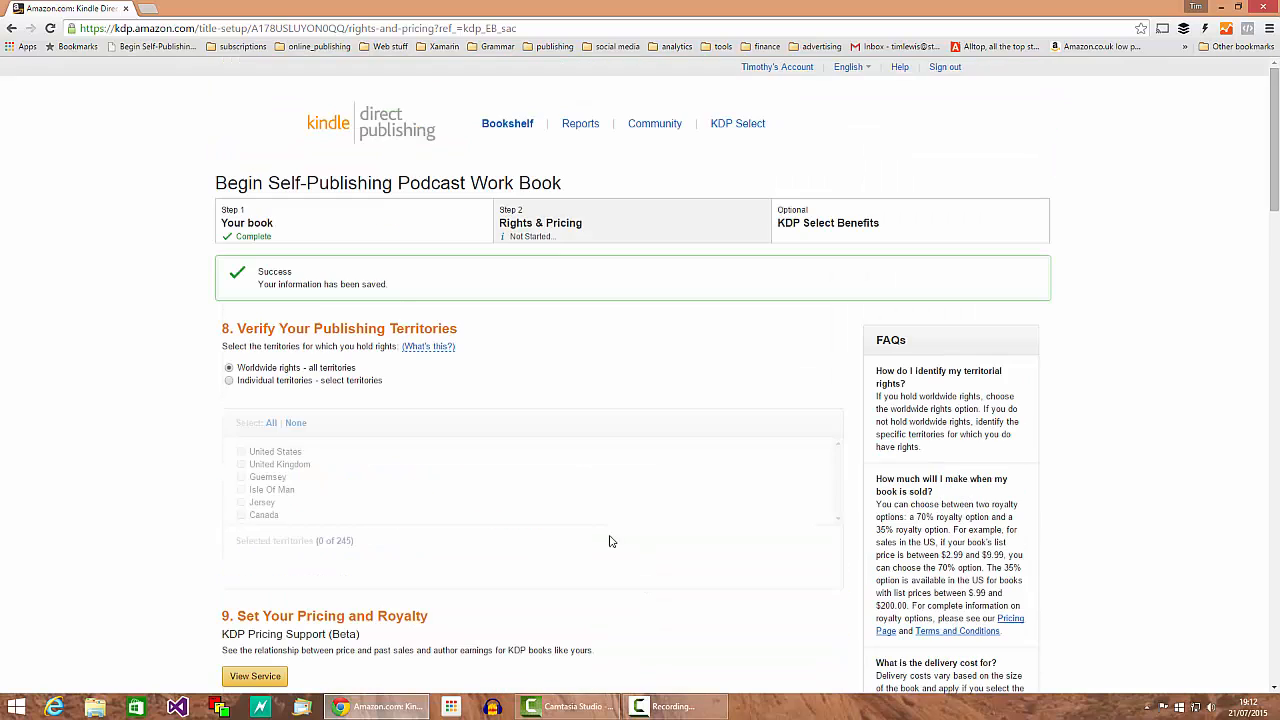
pyautogui.click(507, 123)
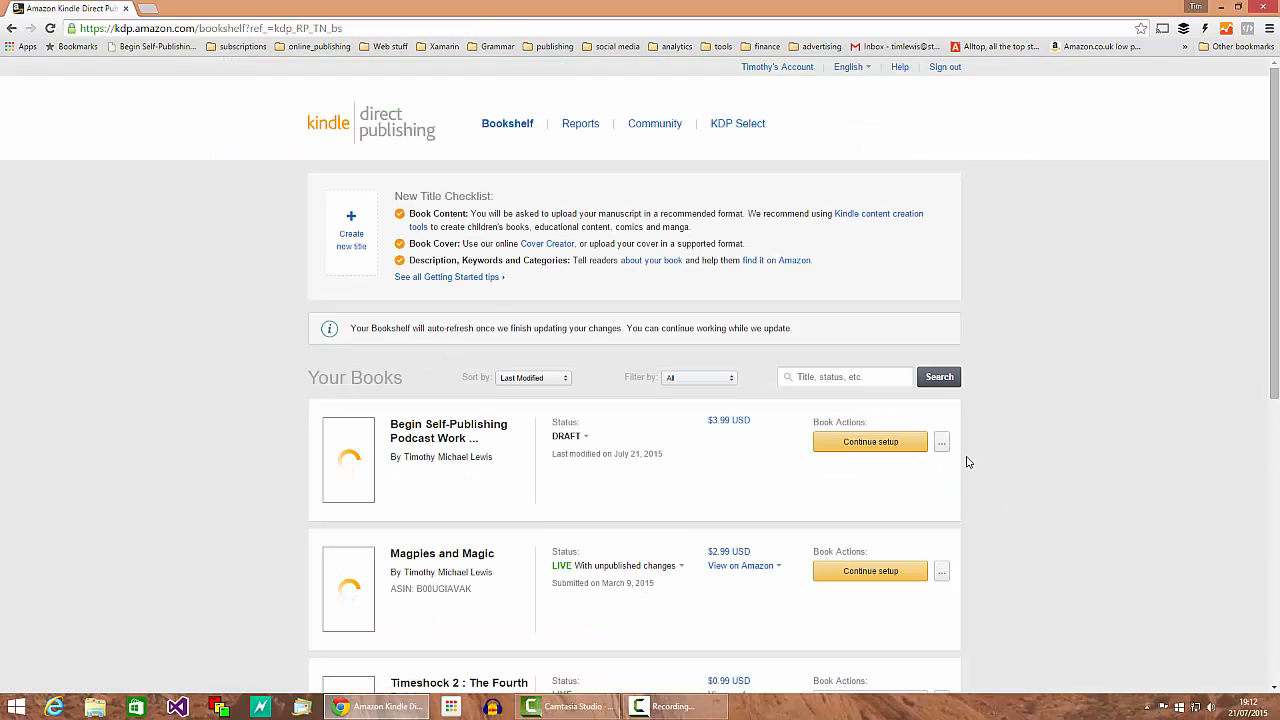
# Step: Delete the Begin Self-Publishing Podcast Work Book draft from the Bookshelf
pyautogui.click(941, 443)
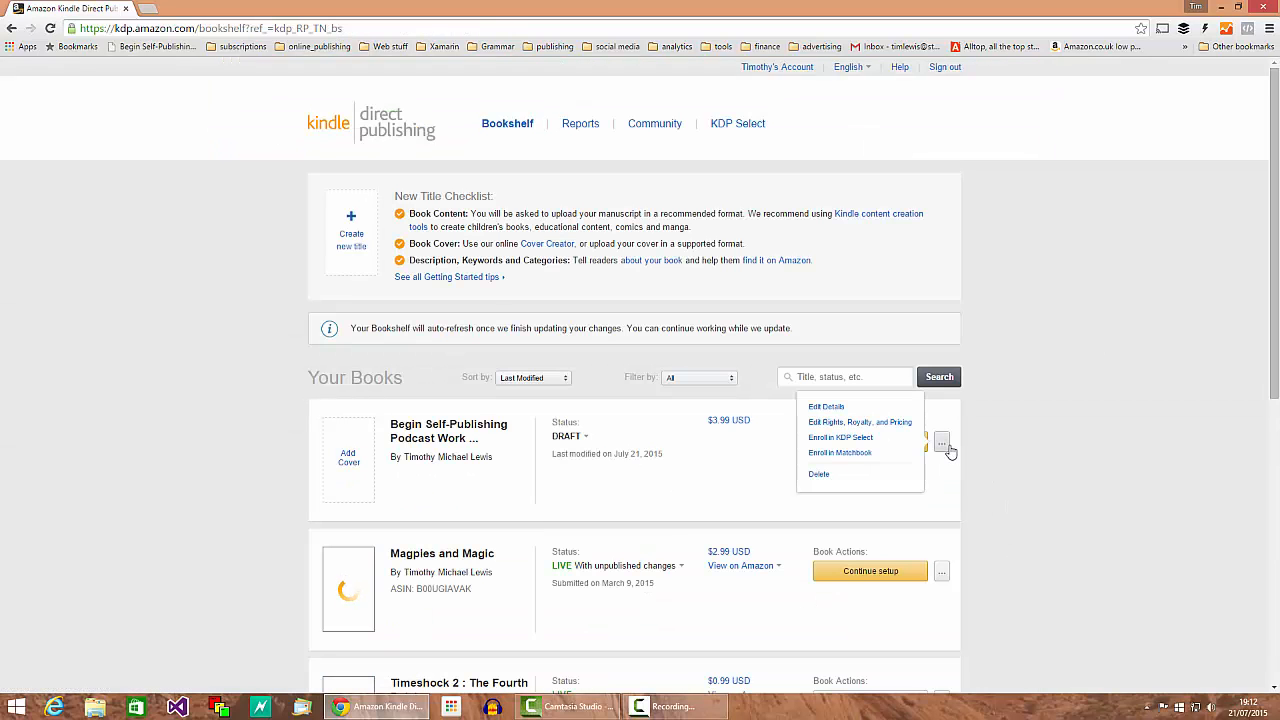
pyautogui.click(819, 475)
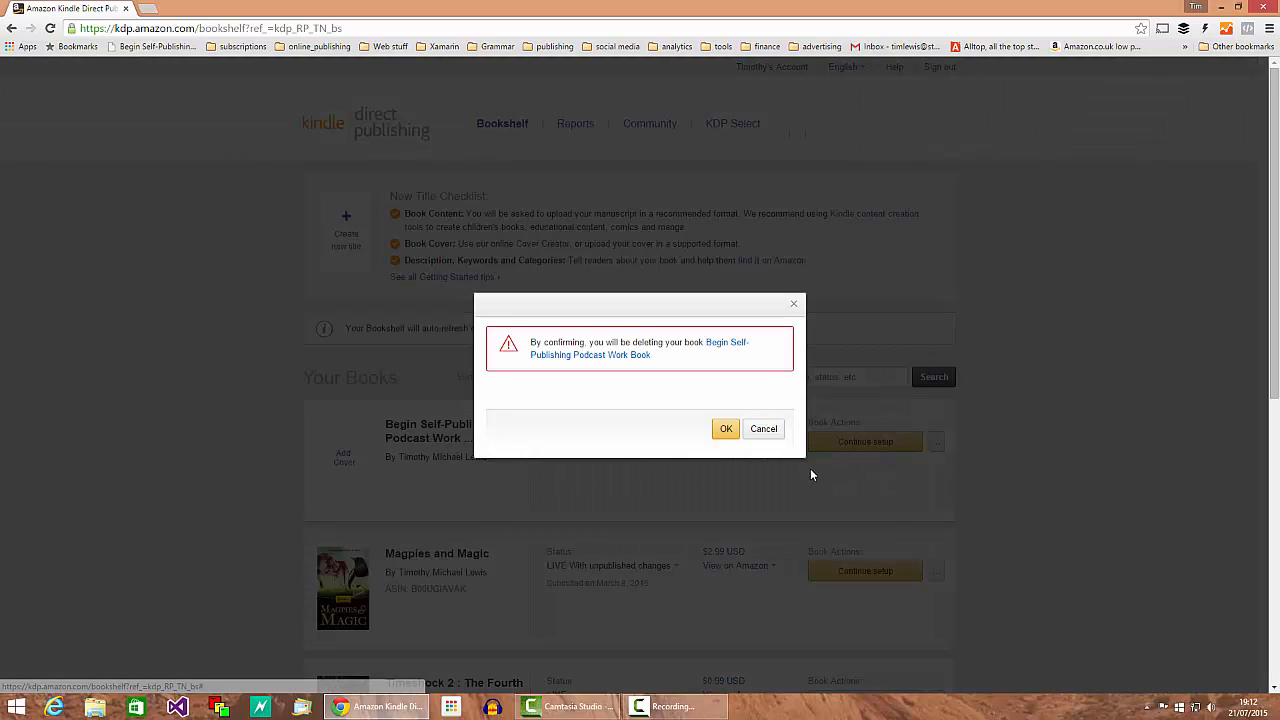
pyautogui.click(726, 428)
pyautogui.moveTo(653, 568)
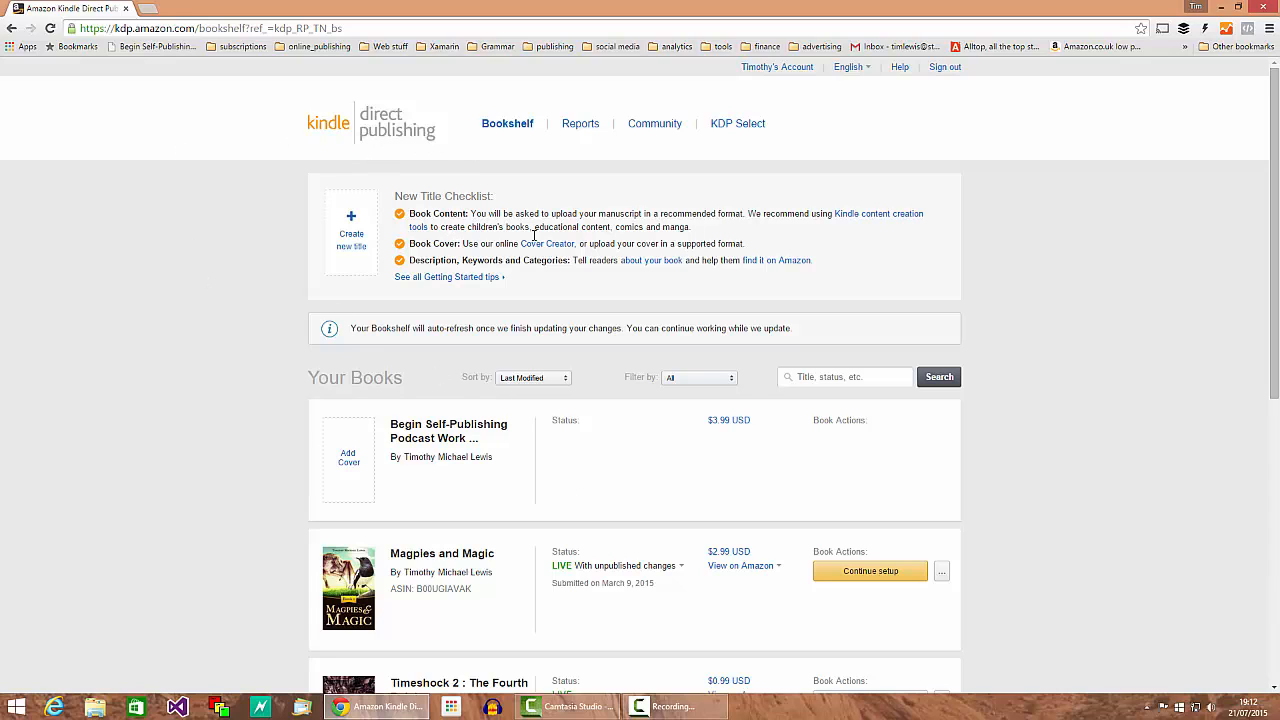
pyautogui.click(665, 707)
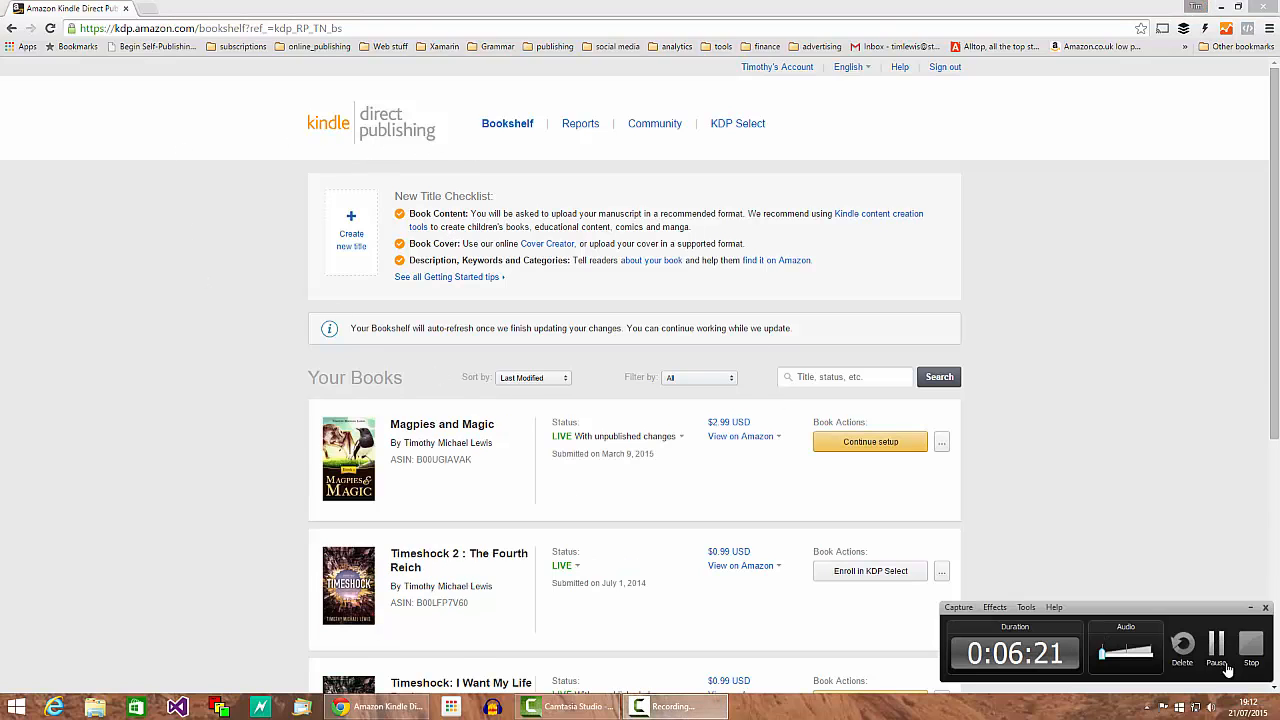